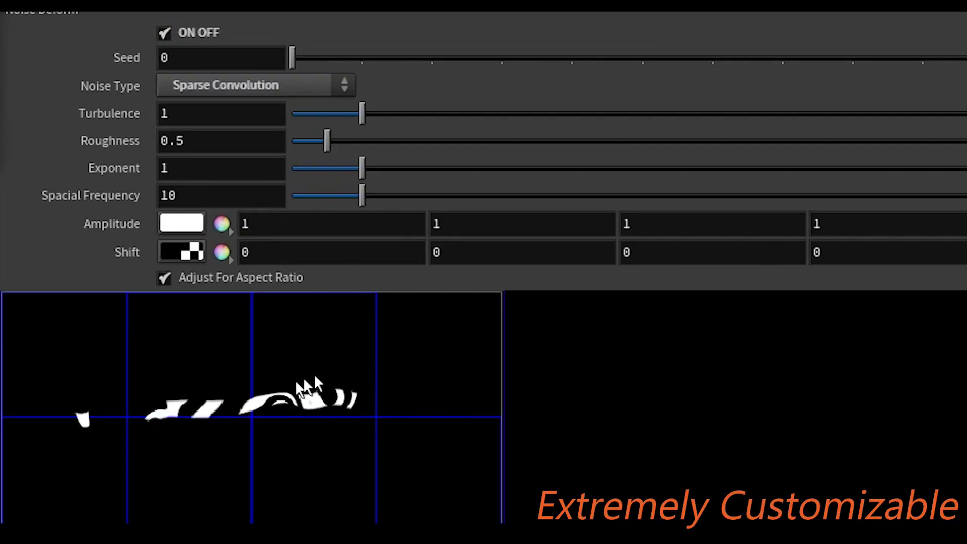
Step: Adjust the Noise Deform turbulence, roughness and spatial frequency, and try different noise types on the light shapes
drag(362, 113, 605, 113)
drag(328, 141, 354, 144)
click(252, 85)
click(241, 151)
click(242, 85)
click(242, 172)
drag(362, 195, 340, 197)
drag(604, 113, 486, 132)
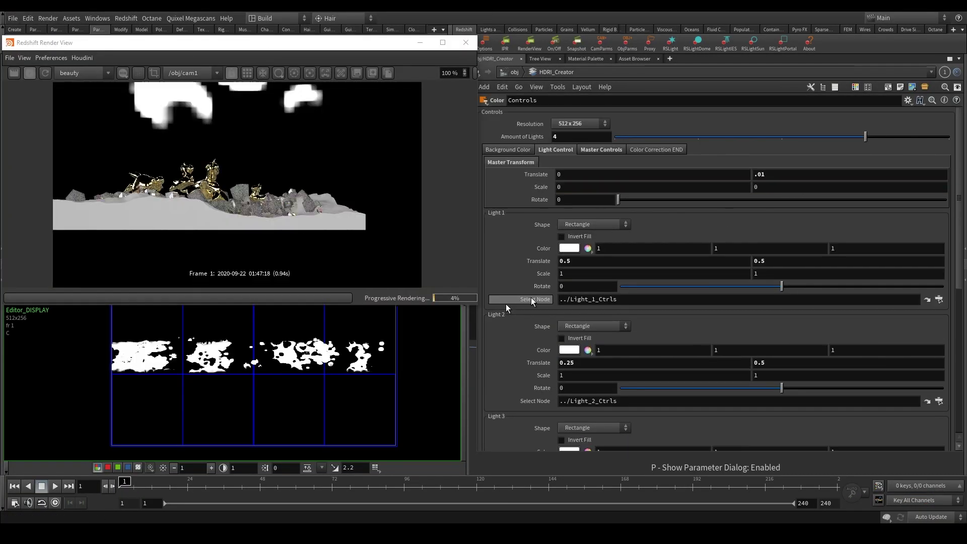
Step: Select the Light 1 and Light 2 control nodes in turn and reposition their shapes on the HDRI canvas
click(531, 298)
drag(267, 359, 123, 429)
click(534, 401)
drag(196, 359, 178, 332)
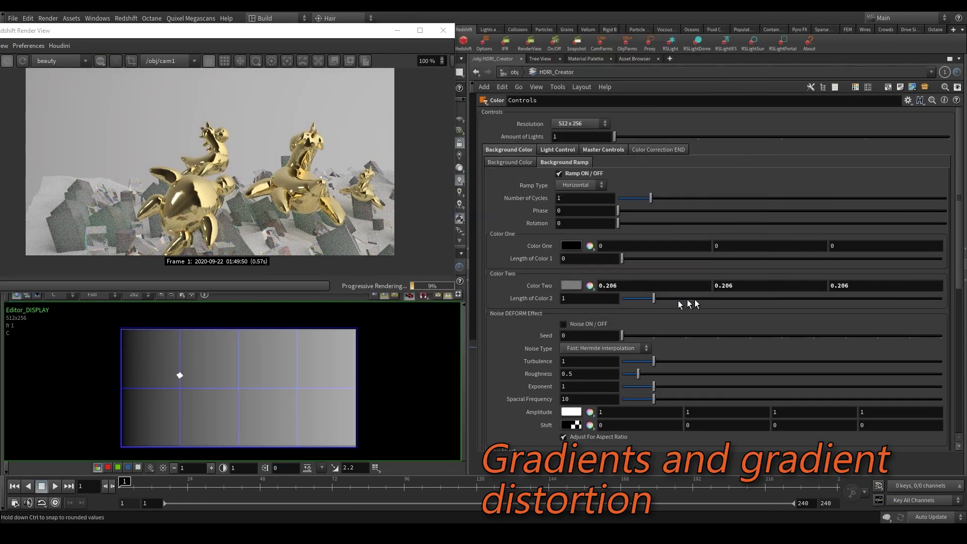
Step: Increase the background ramp's number of cycles, and set its phase to 0.94 and its rotation to 26.5
drag(651, 198, 828, 198)
drag(619, 211, 642, 224)
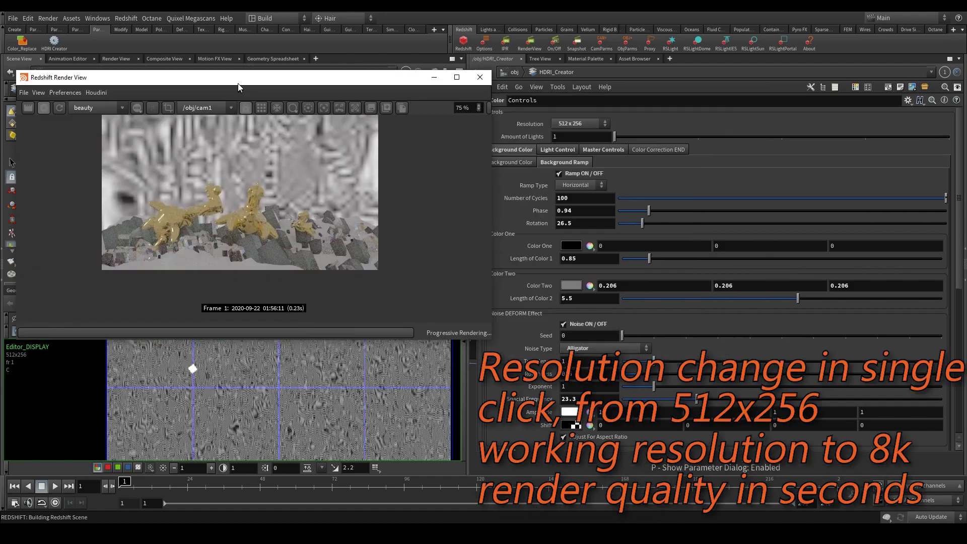
Step: Switch the HDRI resolution to a different preset in the Controls node
click(588, 123)
scroll(271, 406, down, 3)
scroll(220, 385, up, 3)
click(581, 124)
click(577, 172)
scroll(315, 369, down, 4)
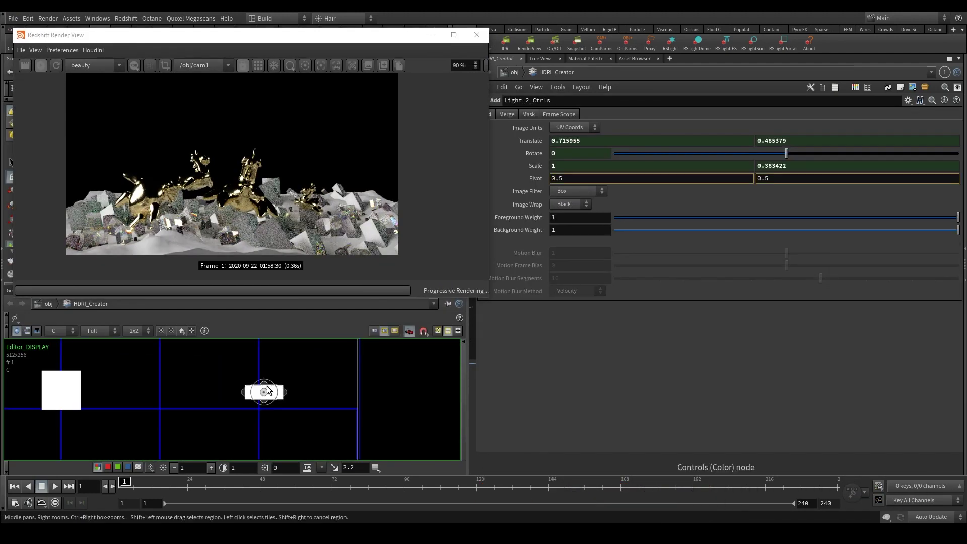
Step: Move the flattened Light 2 rectangle sideways toward the Light 1 square on the HDRI canvas
drag(263, 391, 174, 383)
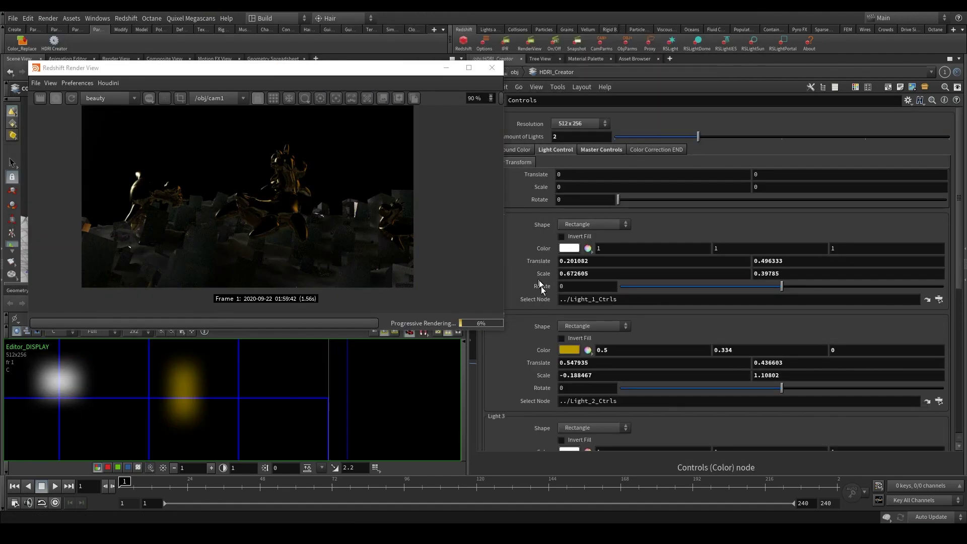
Step: Enable black and white Color Noise on the lights in the Master Controls and raise its spatial frequency
scroll(541, 287, down, 10)
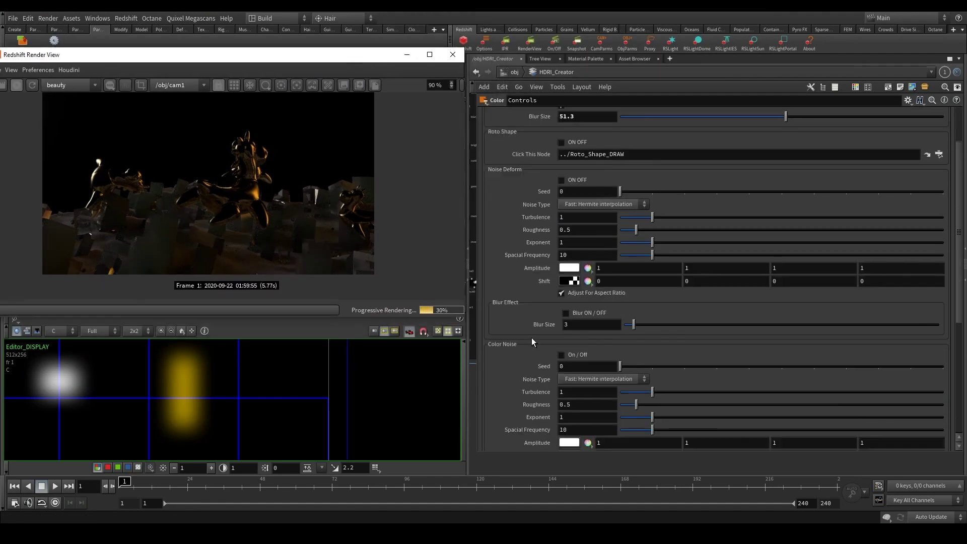
scroll(534, 338, up, 5)
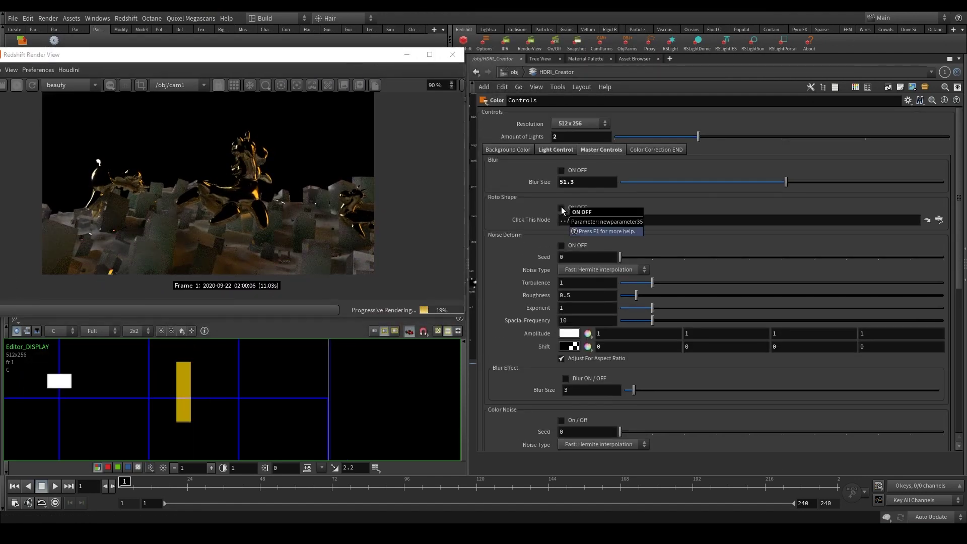
scroll(582, 246, down, 7)
click(561, 329)
scroll(233, 401, up, 1)
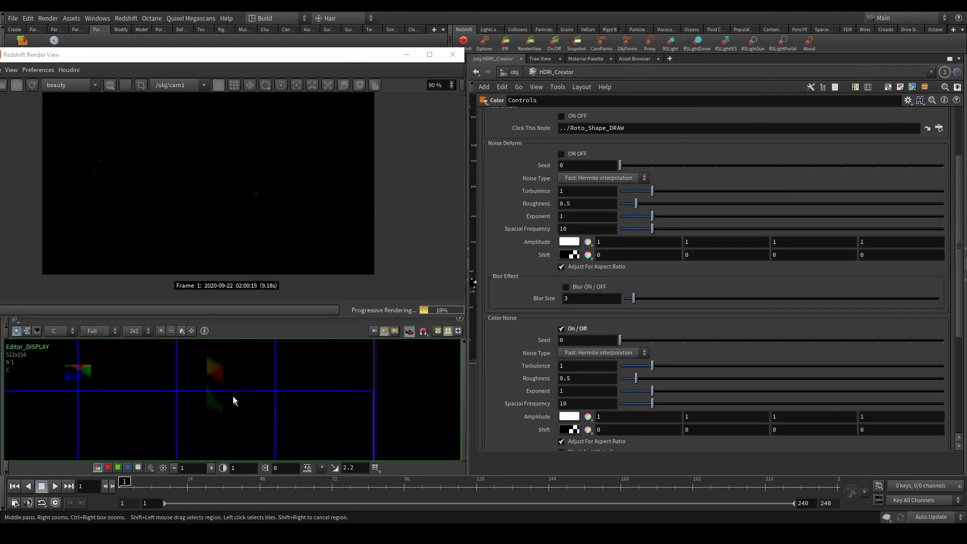
scroll(564, 412, down, 3)
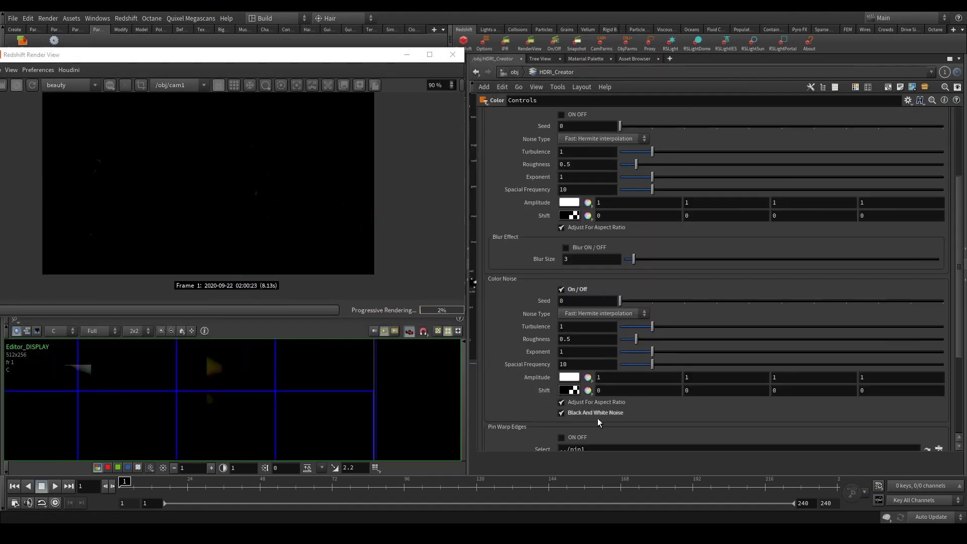
drag(653, 364, 873, 364)
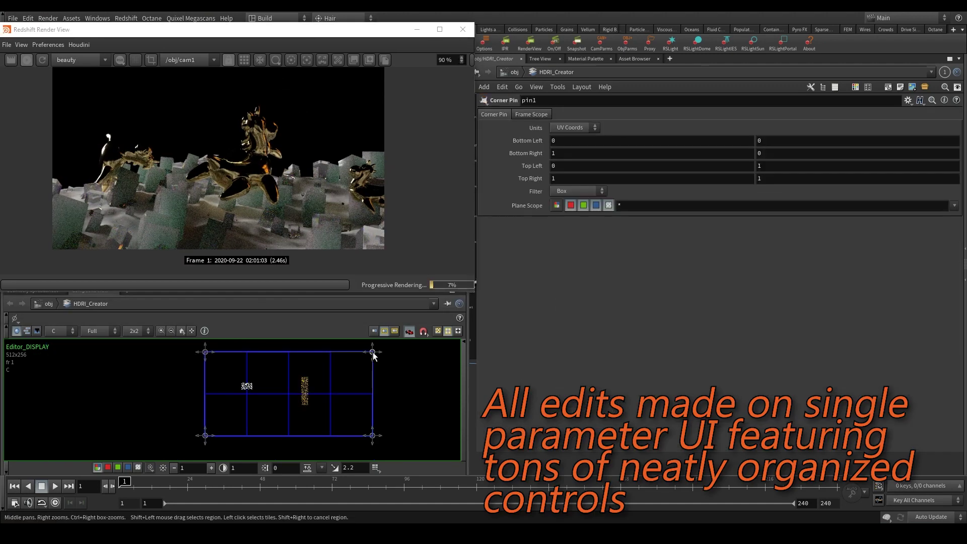
Step: Pull the top-right corner pin inward and move the tall Light 2 rectangle to the opposite edge of the HDRI canvas
drag(373, 352, 347, 359)
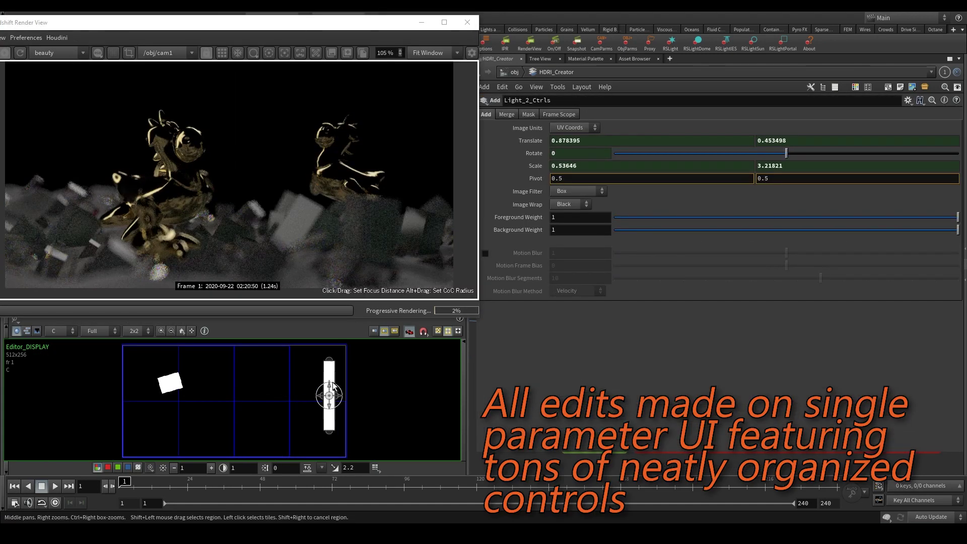
drag(329, 400, 100, 387)
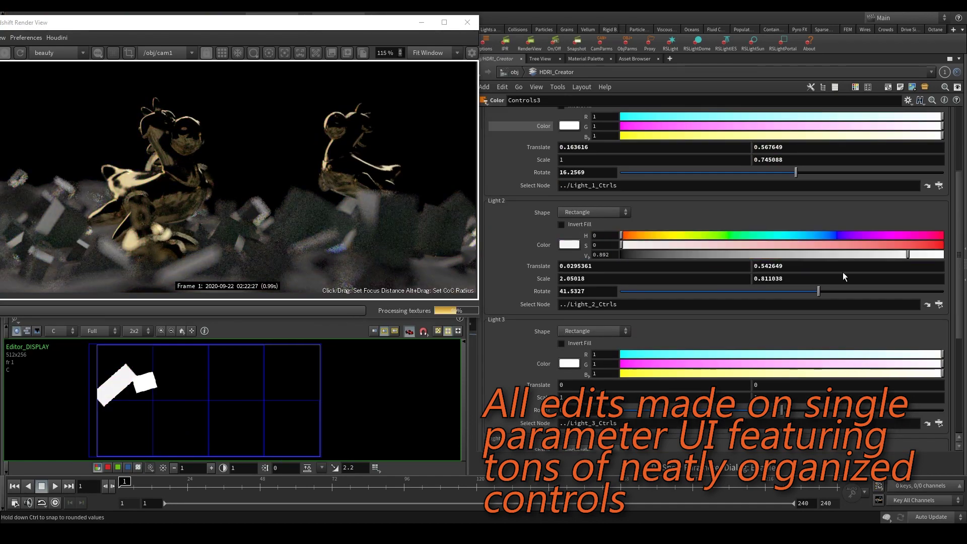
key(p)
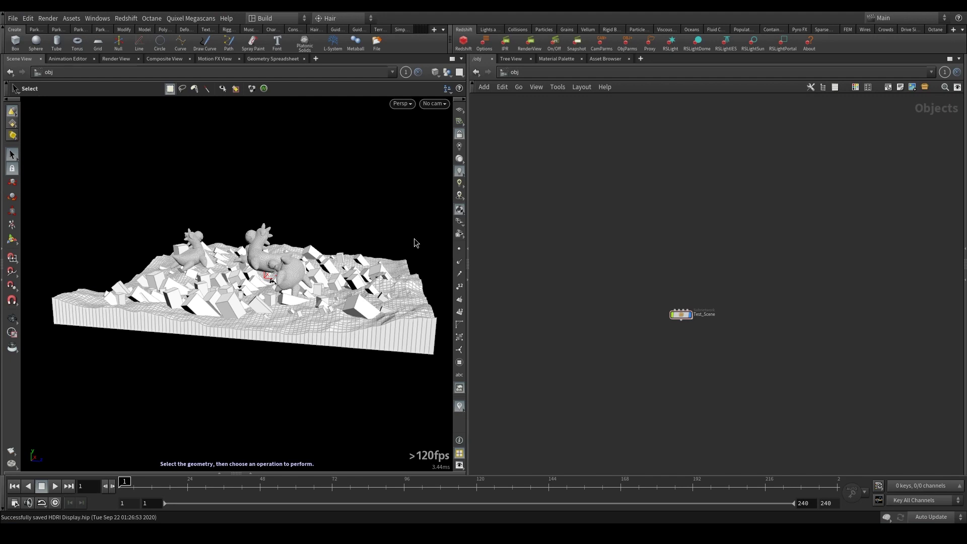
scroll(308, 251, up, 4)
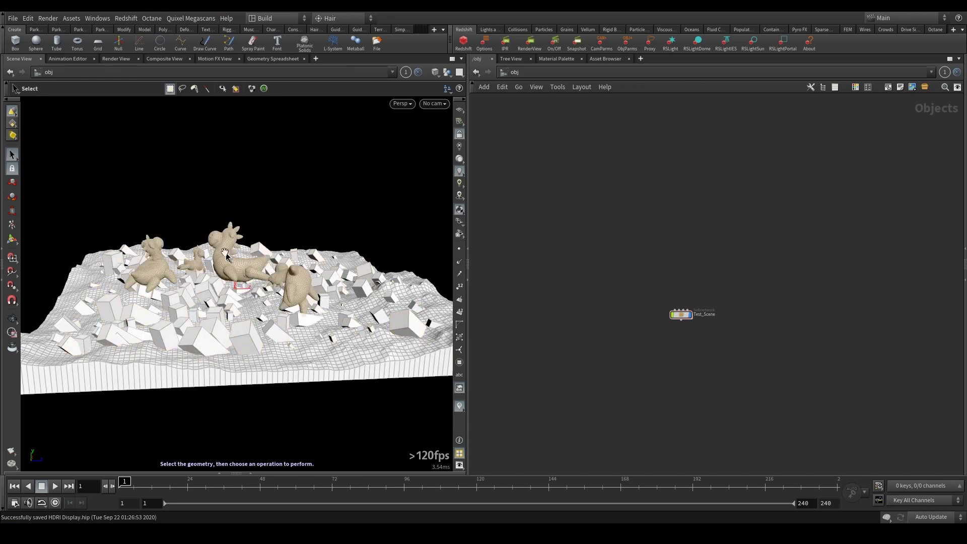
alt+drag(325, 247, 260, 259)
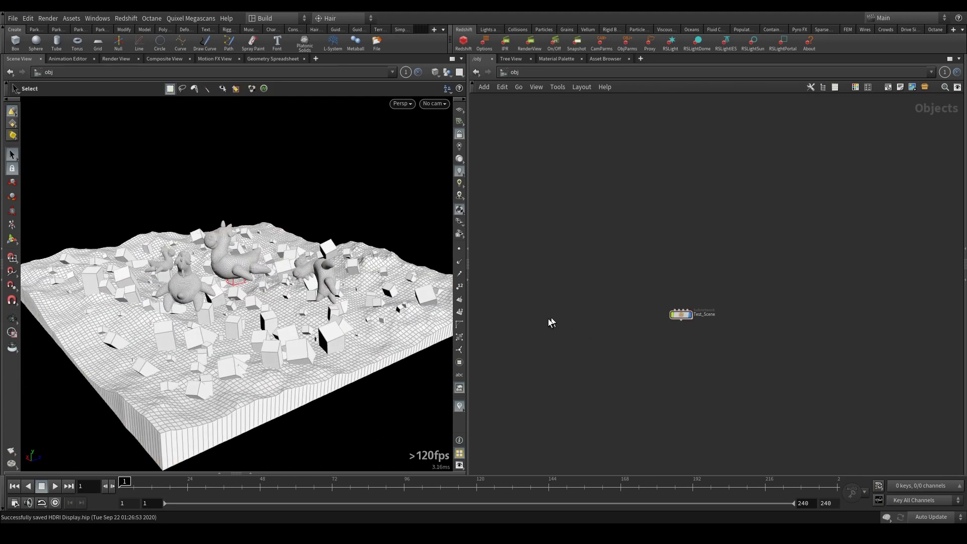
alt+right_drag(244, 312, 250, 322)
alt+drag(250, 322, 219, 302)
Step: Show the Parkers COP Tools shelf and create a new shelf in the shelf set
click(77, 31)
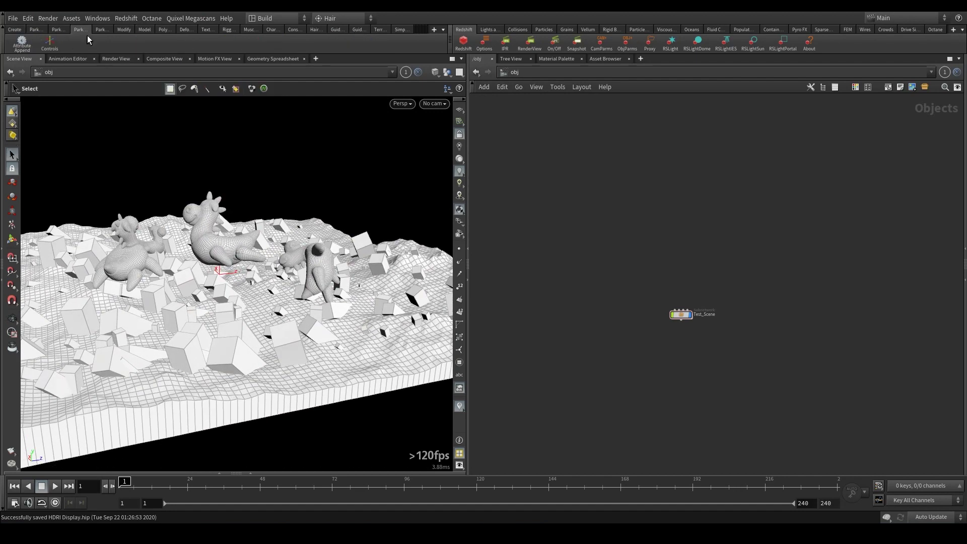
click(105, 31)
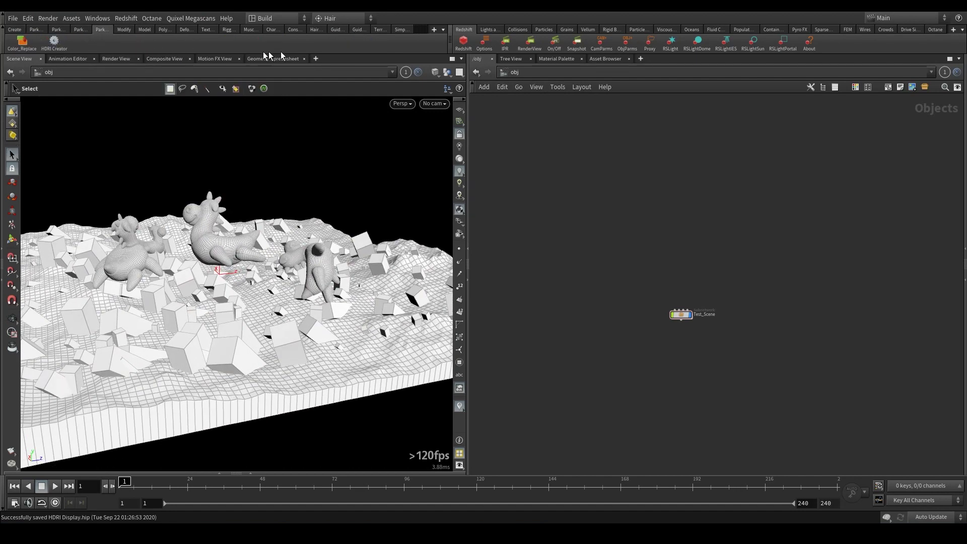
click(434, 30)
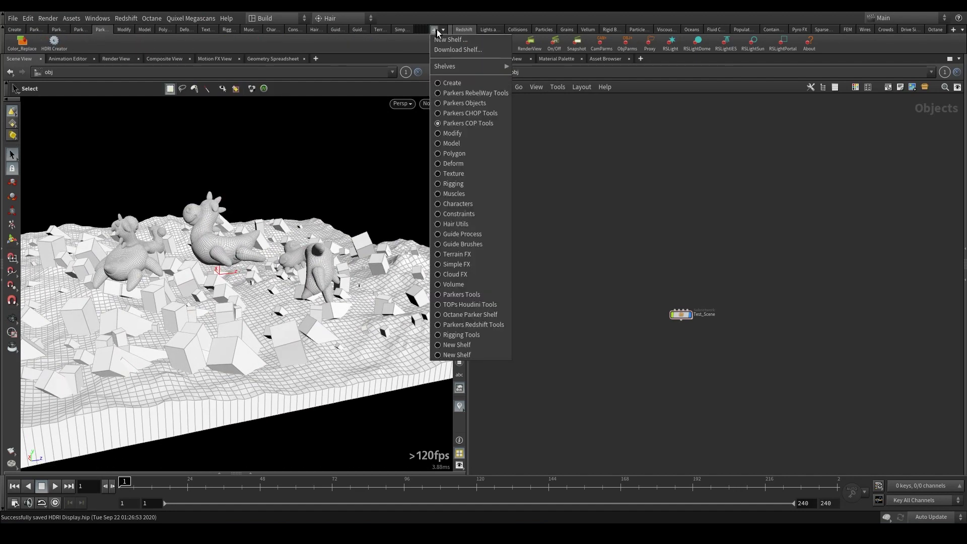
click(448, 41)
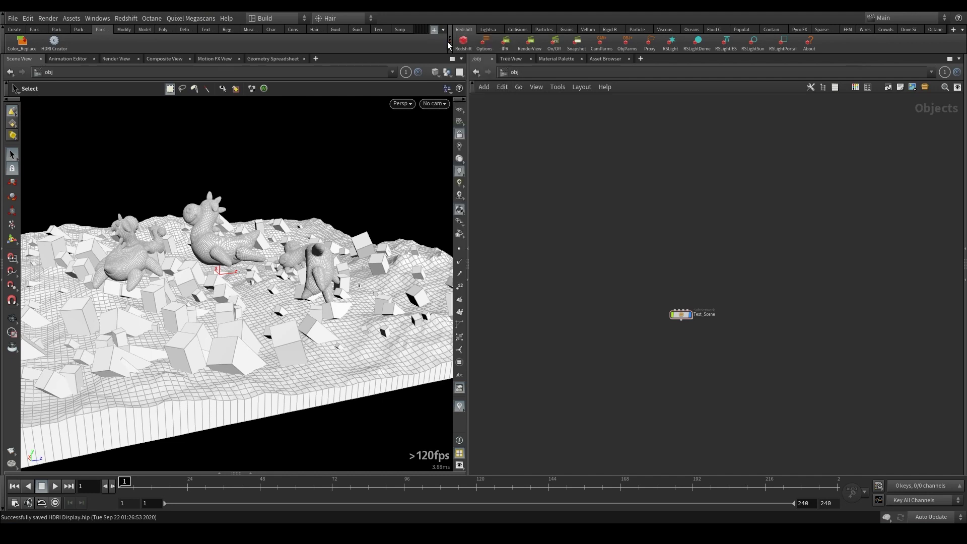
drag(334, 106, 416, 134)
click(497, 128)
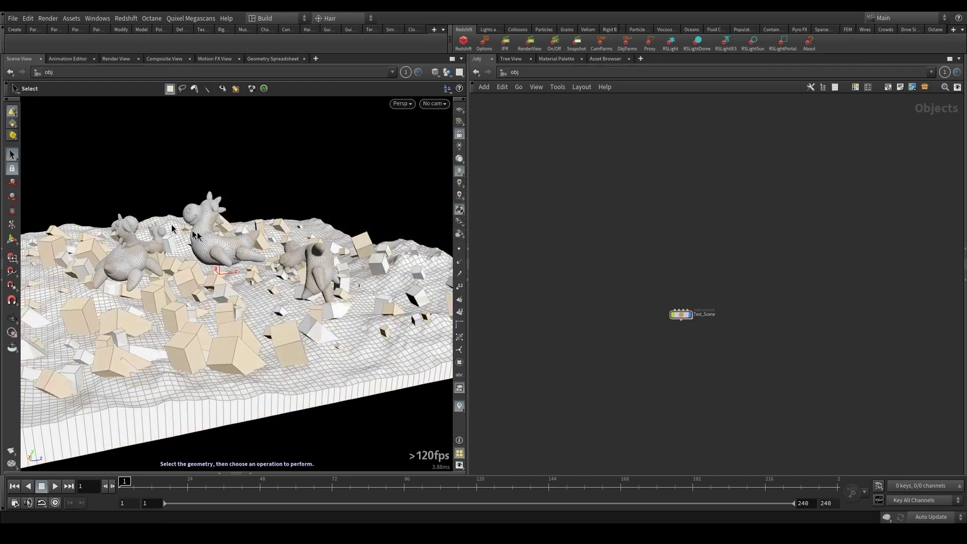
Step: Return to the Parkers COP Tools shelf and add the Test_Scene node to it as a tool
click(96, 18)
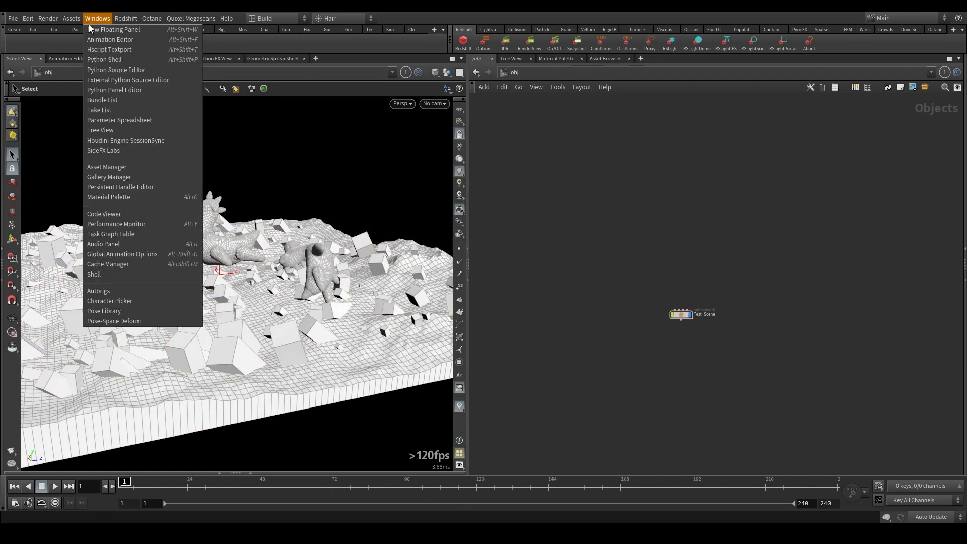
click(98, 29)
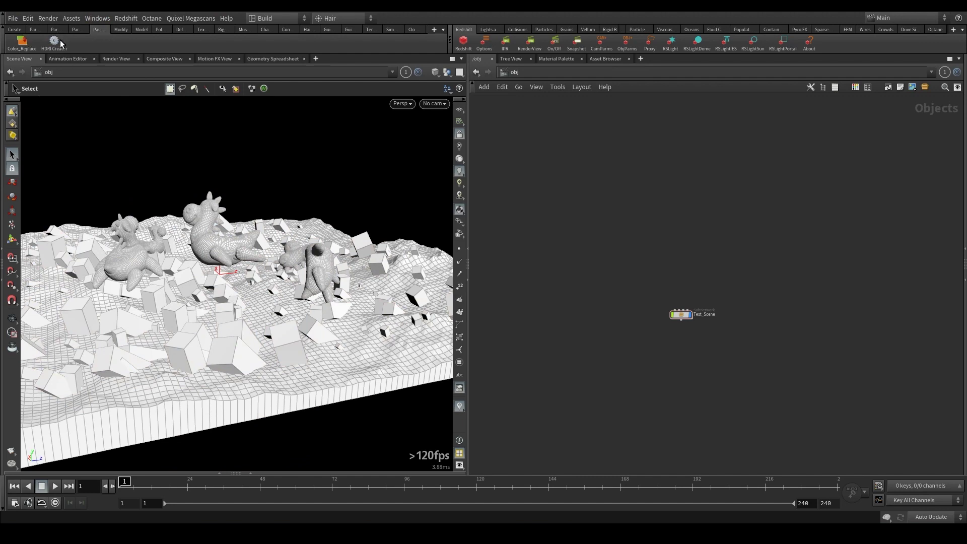
click(55, 43)
drag(684, 317, 101, 39)
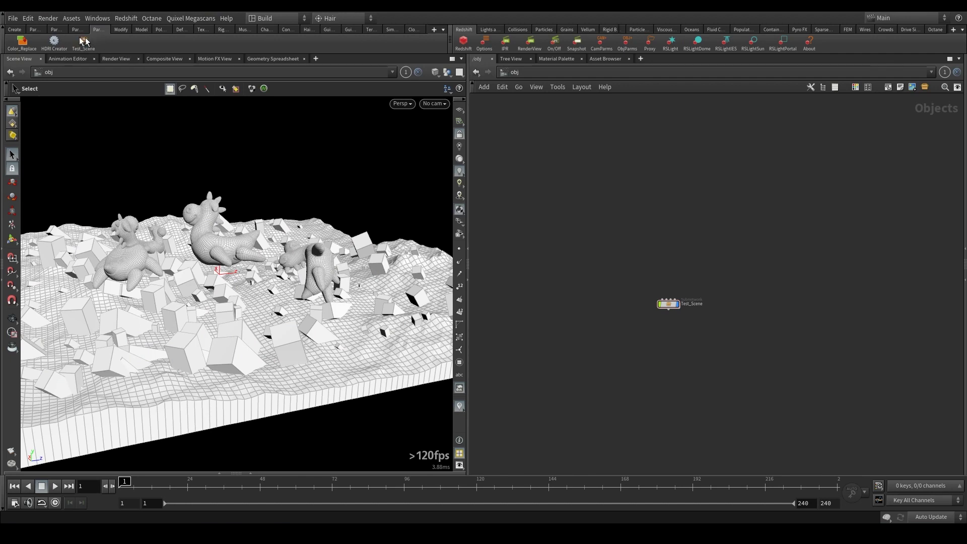
Step: Look inside the Test_Scene subnetwork and return to the object level
double_click(672, 304)
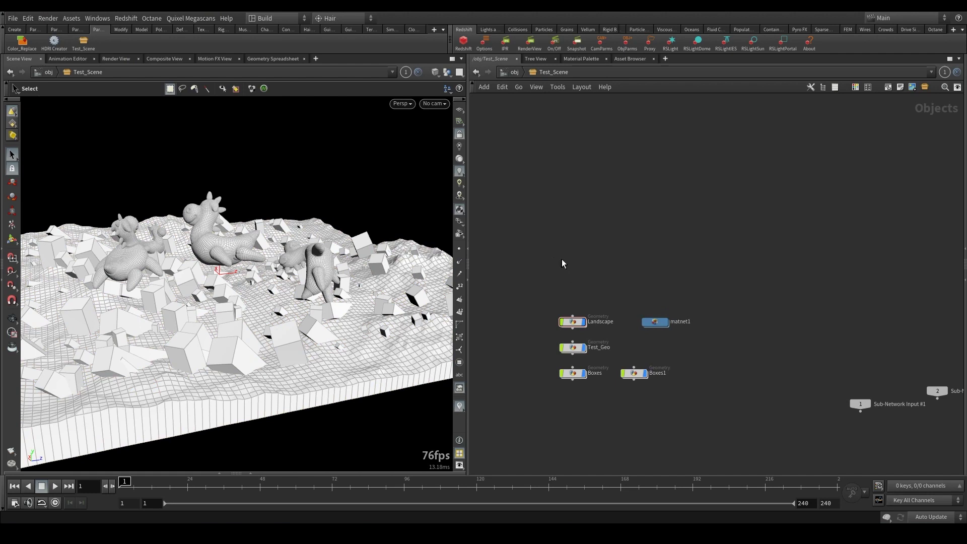
key(u)
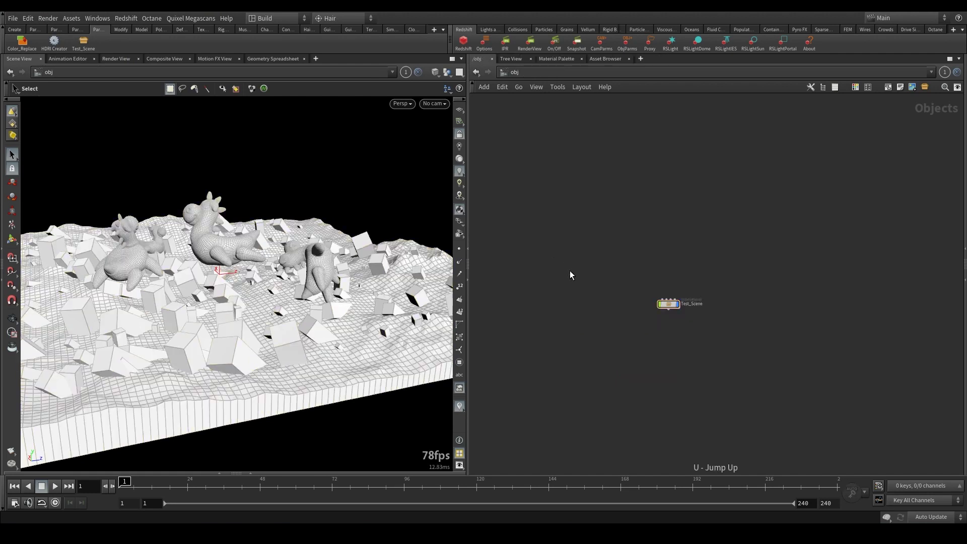
Step: Add the HDRI Creator network with its dome light to the scene and create a camera from the current view
click(54, 38)
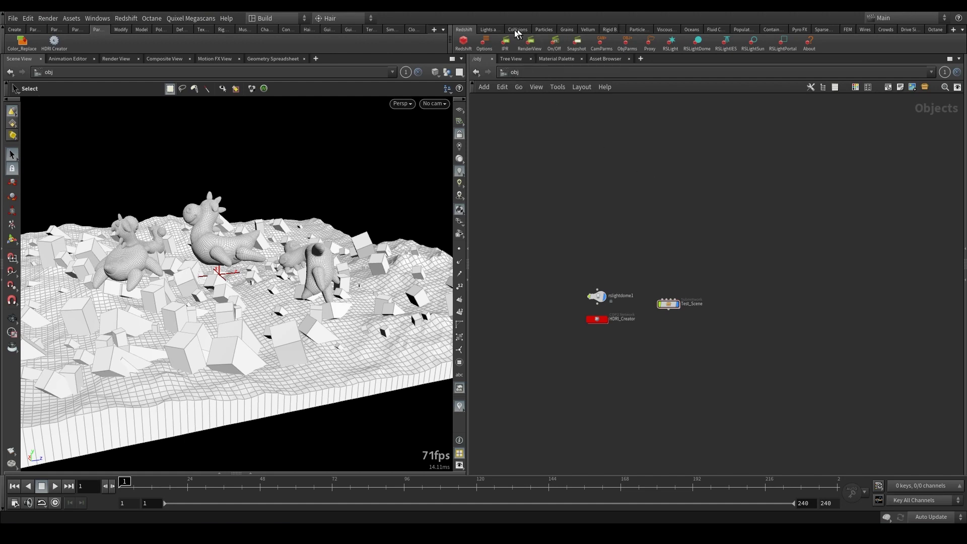
click(488, 29)
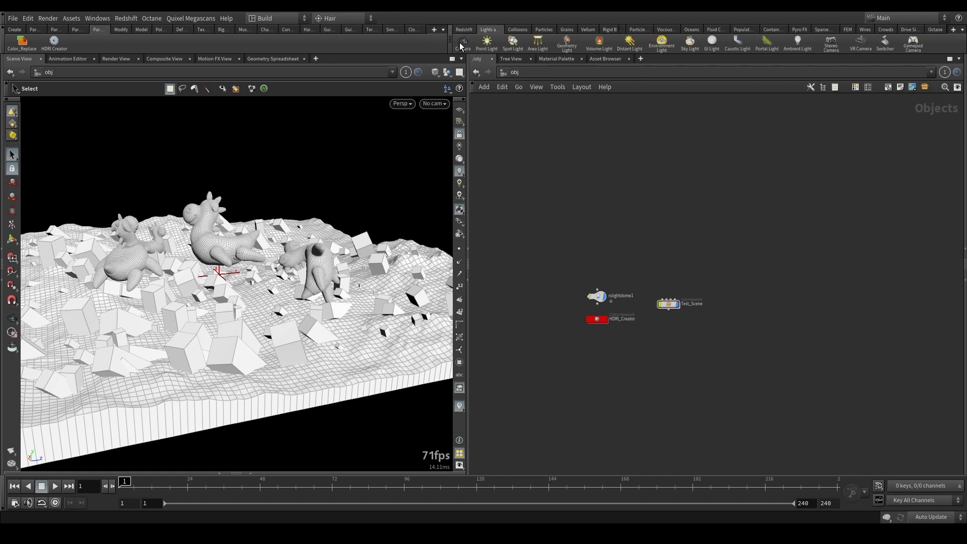
click(462, 44)
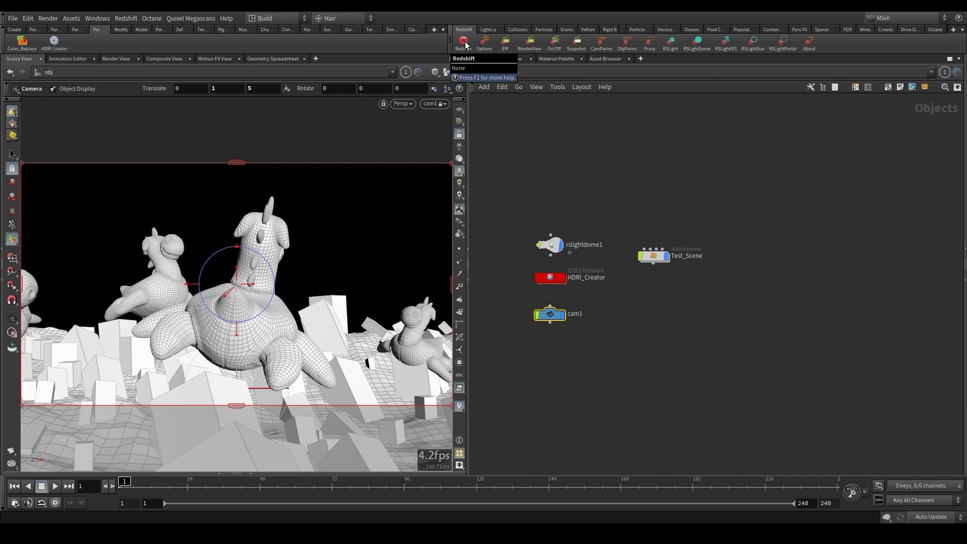
Step: Open the Redshift ROP in the out network and set its primary and secondary GI engines to Brute Force
click(521, 73)
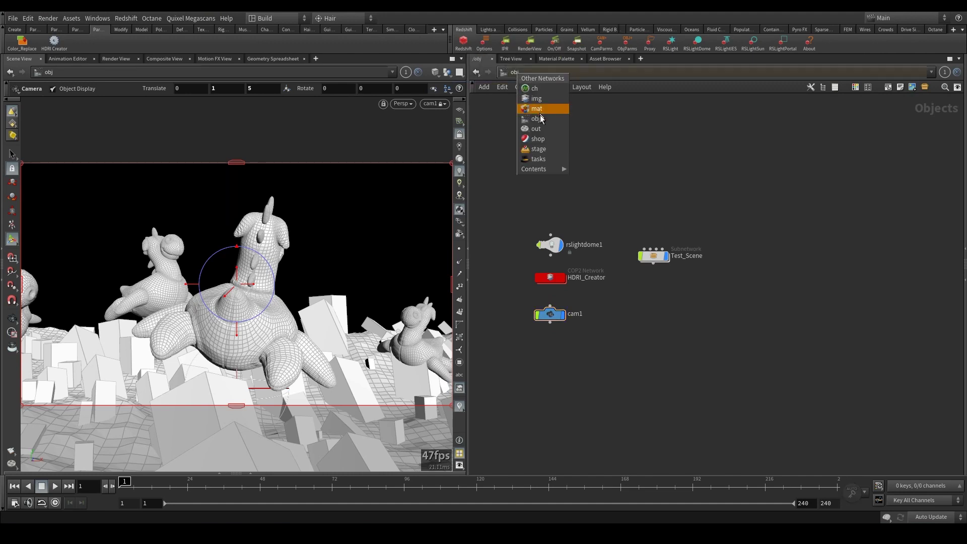
click(526, 128)
click(593, 188)
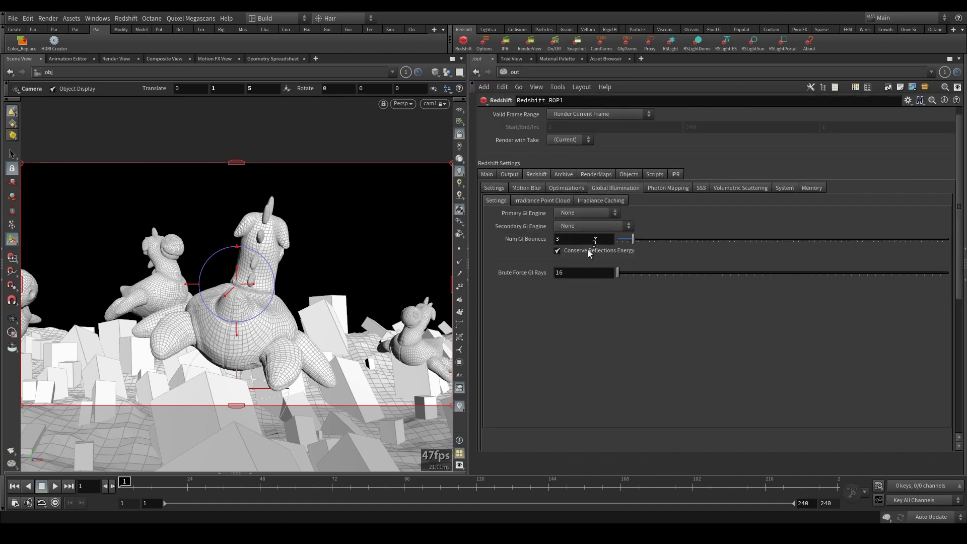
click(587, 214)
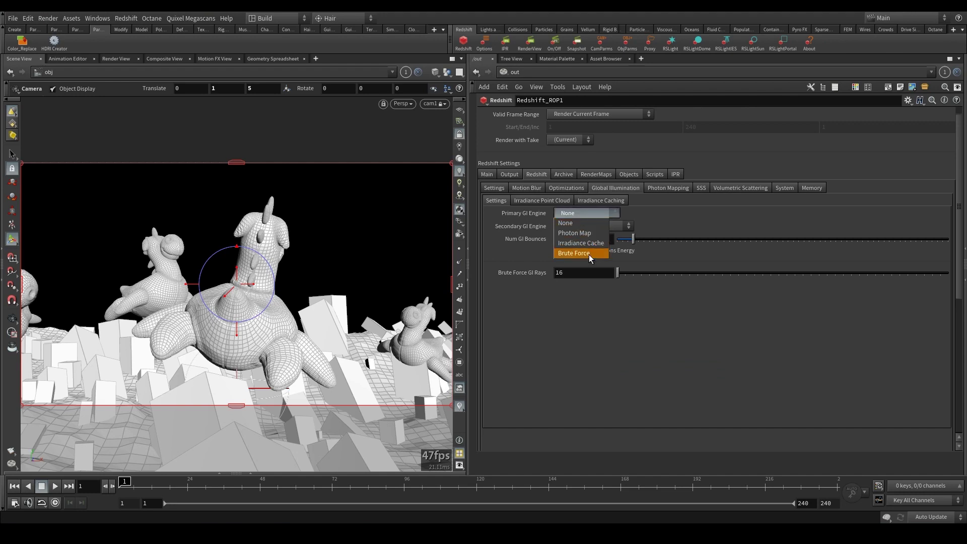
click(589, 254)
click(590, 227)
click(584, 266)
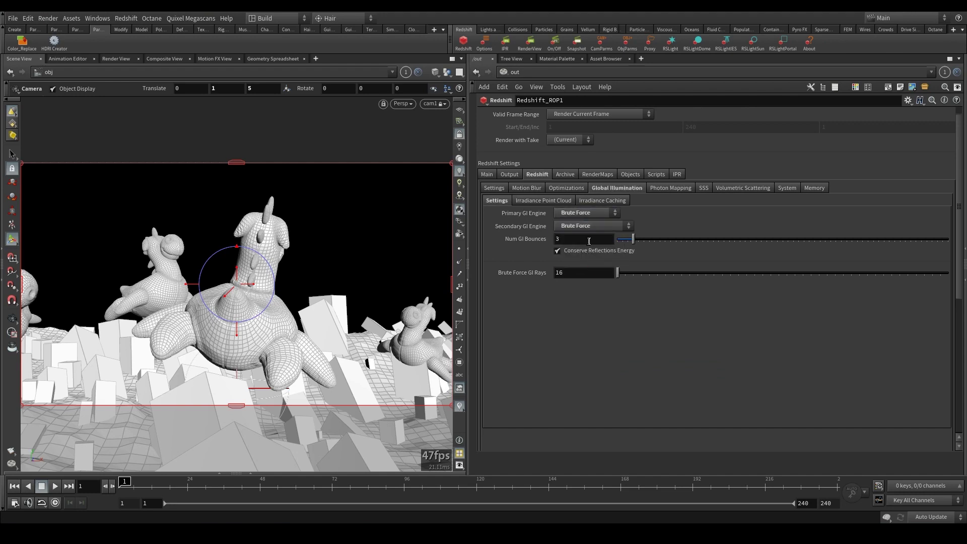
Step: Set the Redshift ROP's SSS sampling override mode to Ray-Traced
click(599, 200)
click(587, 200)
click(576, 224)
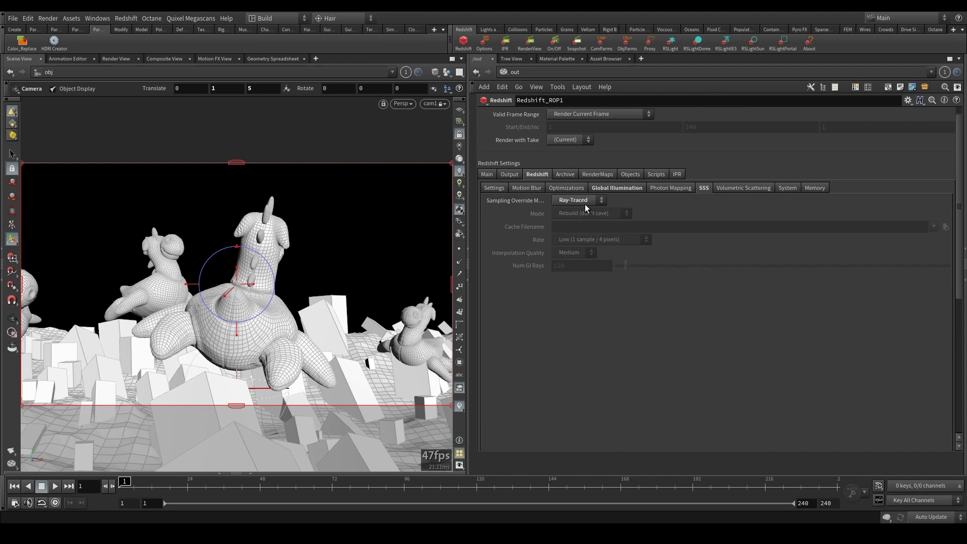
Step: Enable the Redshift ROP's IPR live updates for SOP level, stylesheets and COP2 textures
click(788, 187)
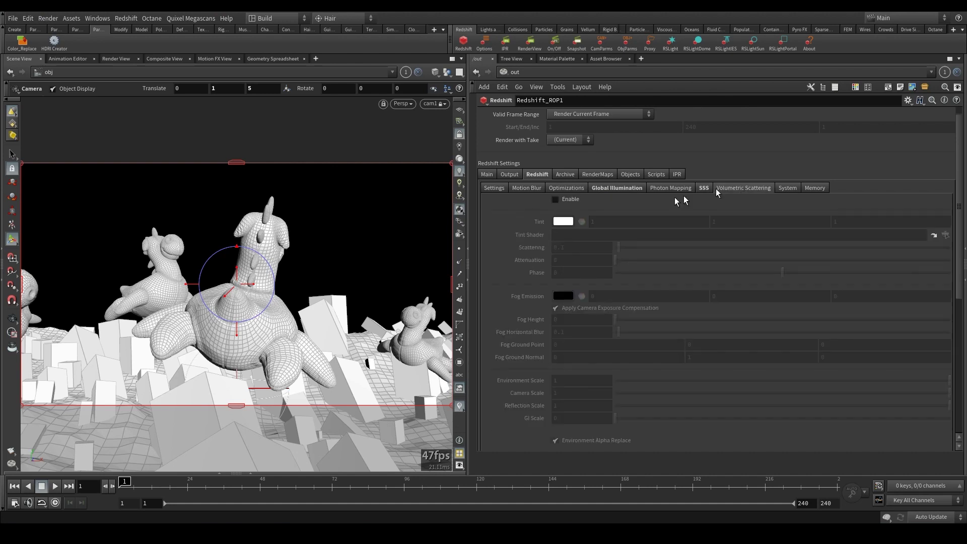
click(677, 162)
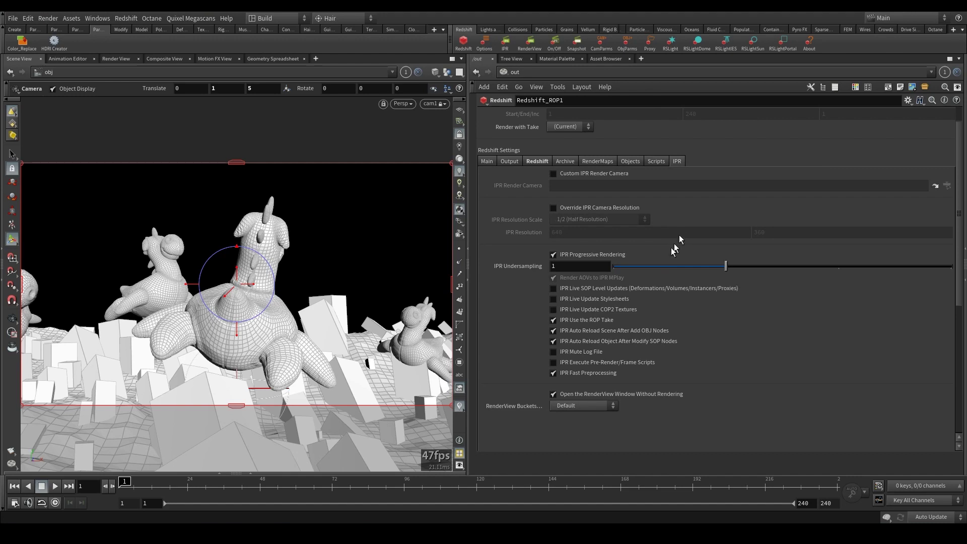
drag(554, 309, 554, 287)
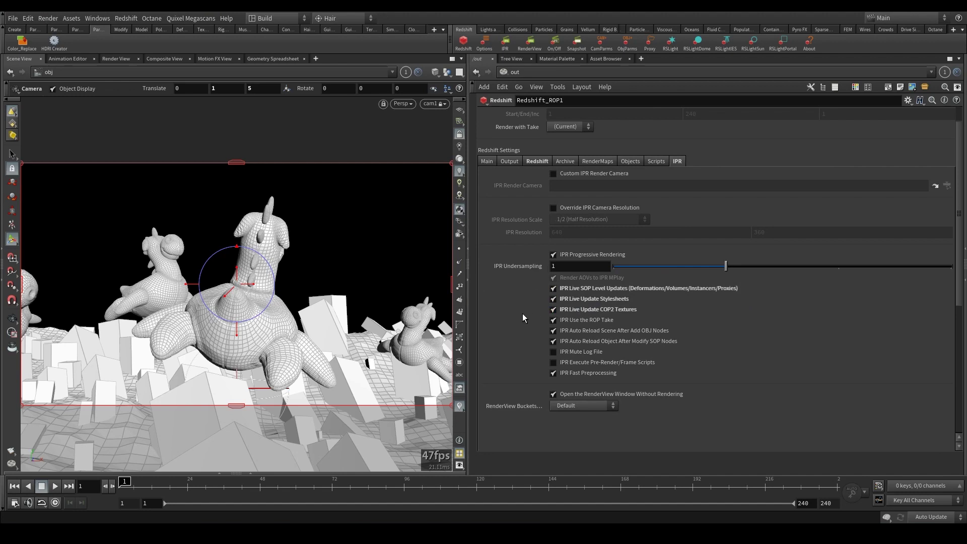
key(p)
Step: Return to the object level and open the parameters of the rslightdome1 light
key(1)
scroll(638, 347, down, 1)
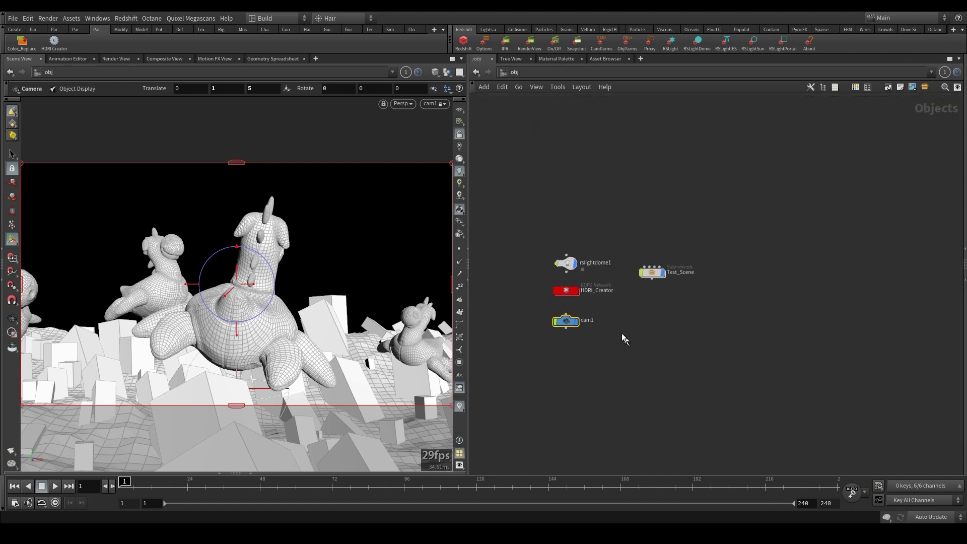
scroll(622, 333, up, 1)
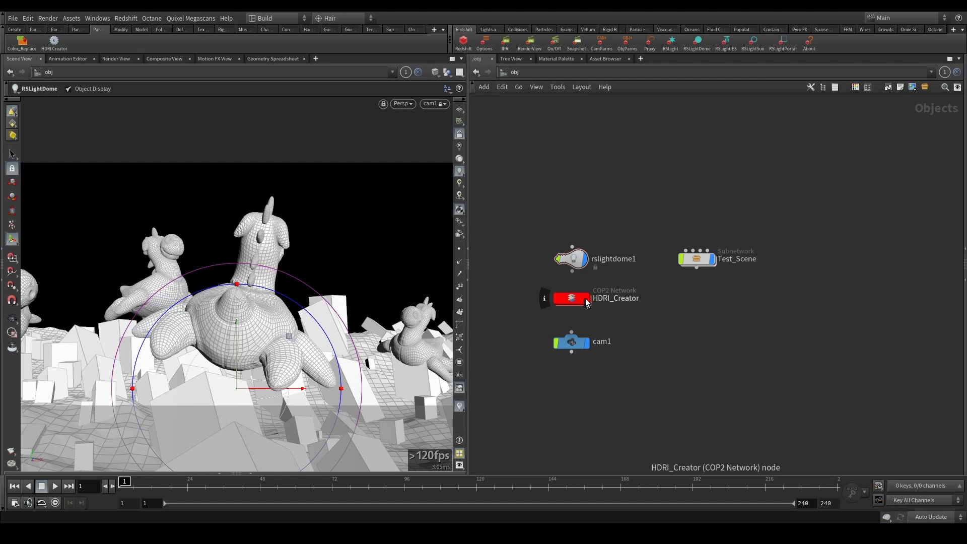
click(577, 264)
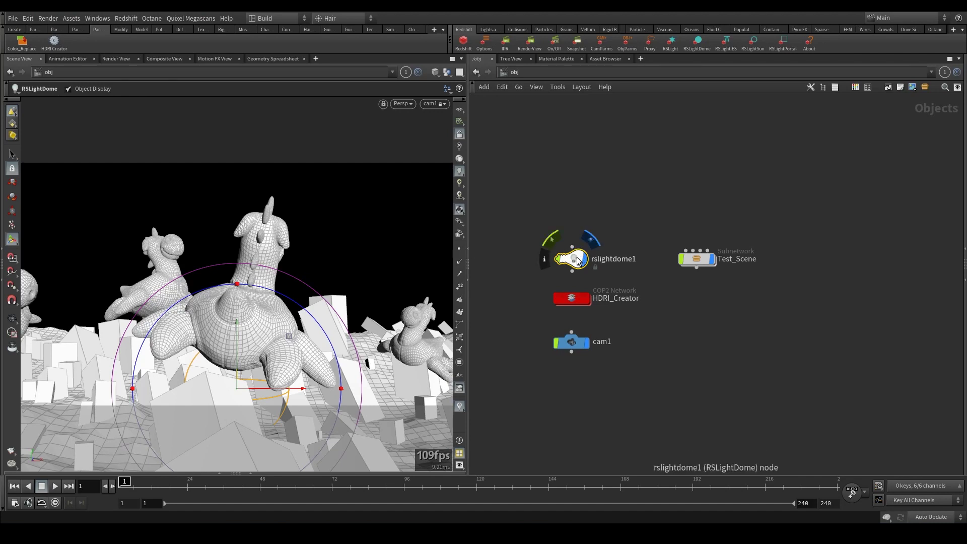
key(p)
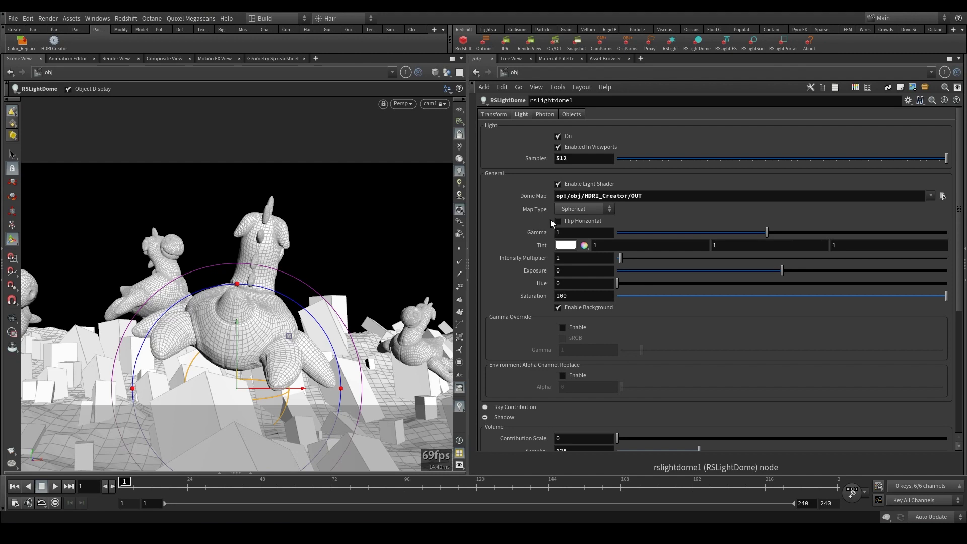
Step: Examine the Dome Map reference that links the dome light to the HDRI_Creator output
click(557, 184)
click(931, 195)
click(930, 196)
click(943, 196)
key(Escape)
click(556, 196)
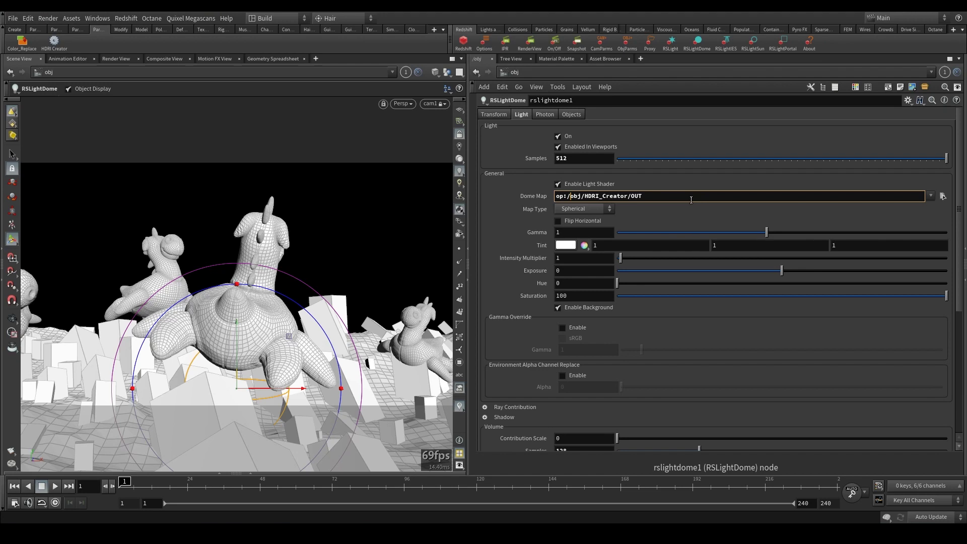
drag(691, 200, 533, 196)
click(529, 180)
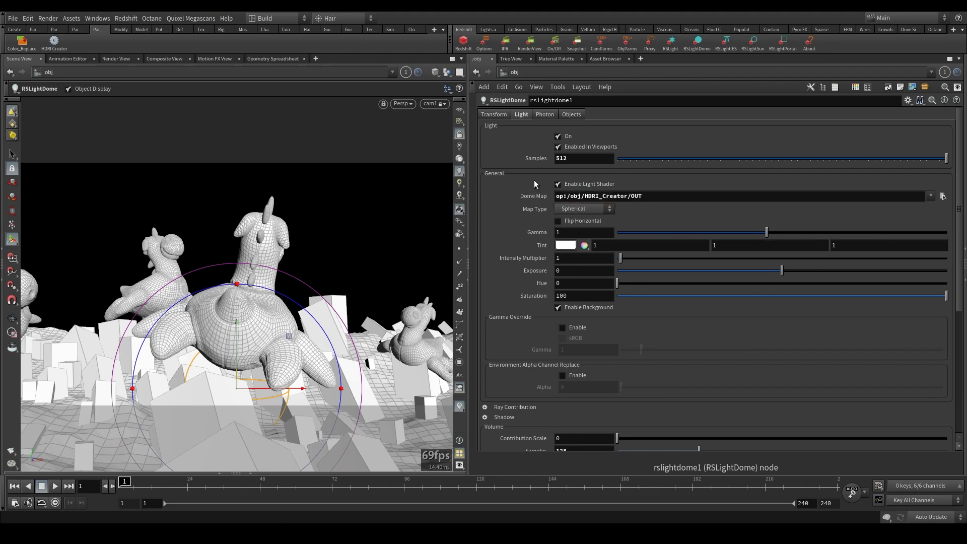
key(p)
Step: Enter the HDRI_Creator compositing network and locate its Controls node in the red box
double_click(570, 298)
scroll(580, 302, down, 2)
middle_drag(585, 294, 512, 307)
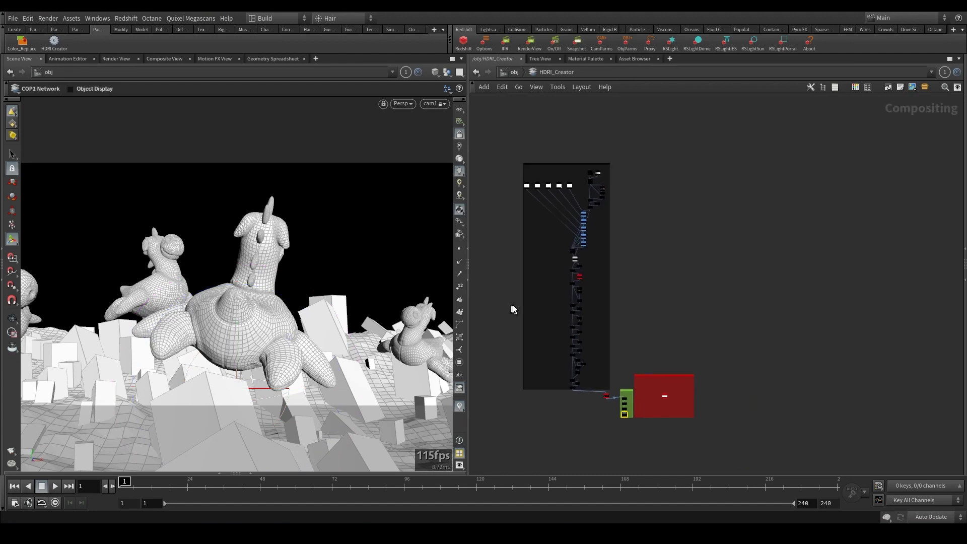
scroll(670, 352, up, 5)
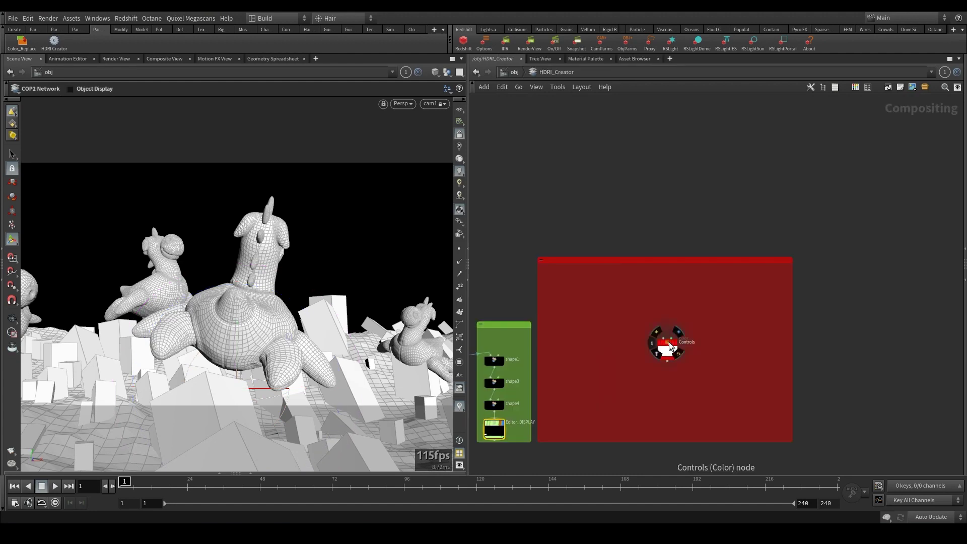
Step: Look over the HDRI_Creator network's node groups and briefly view the Controls node's parameters
scroll(645, 338, down, 4)
scroll(640, 334, down, 4)
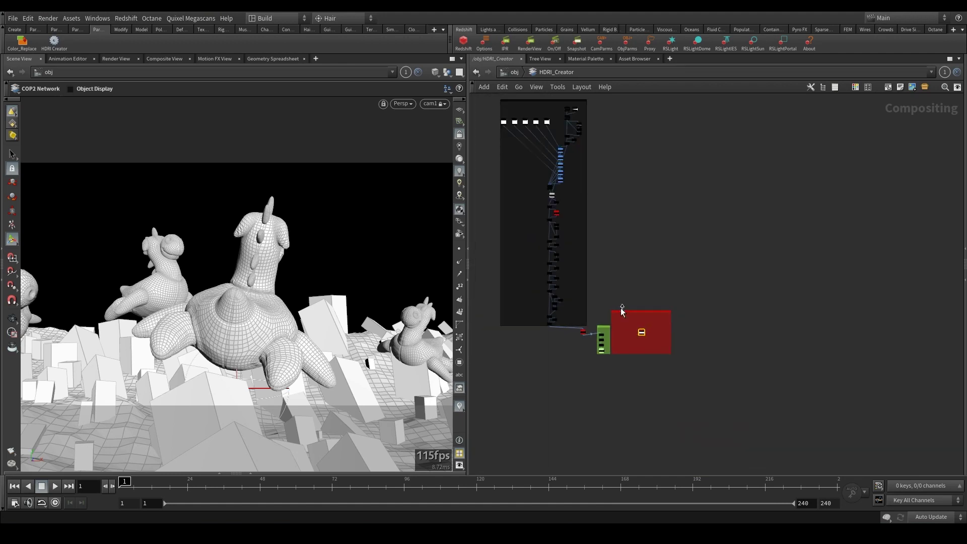
scroll(603, 275, up, 1)
middle_drag(612, 297, 641, 342)
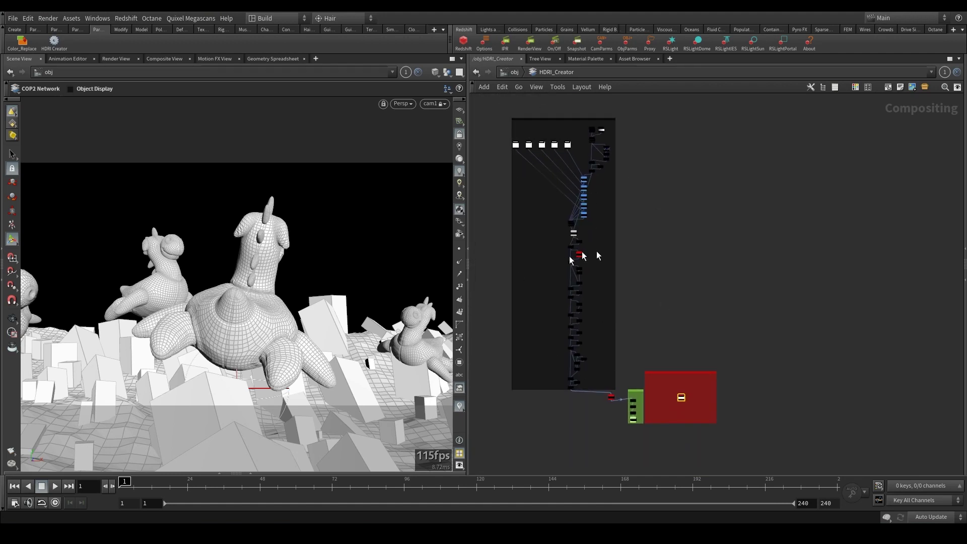
scroll(678, 396, up, 4)
scroll(749, 365, up, 1)
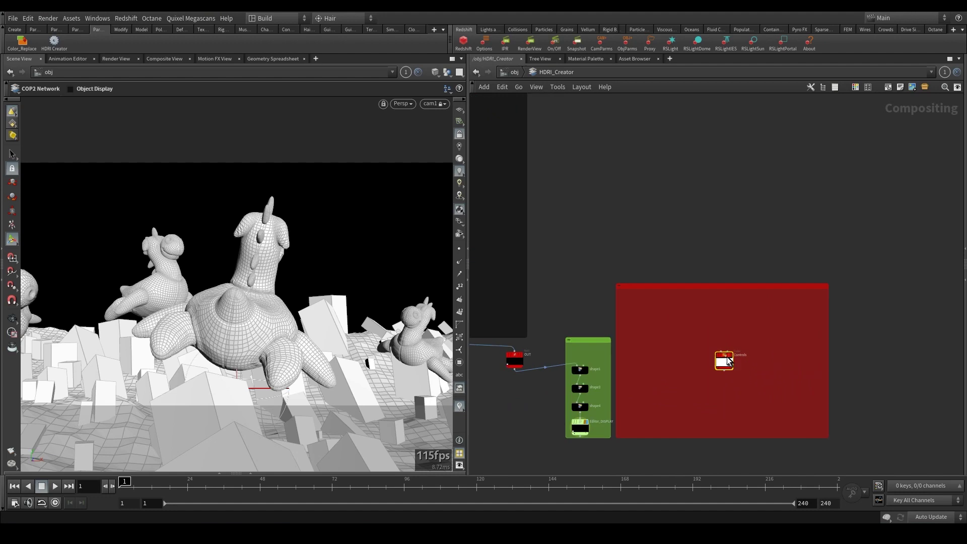
mouse_move(720, 360)
key(p)
key(p)
Step: Expand the collapsed Geometry Spreadsheet pane below the scene view
click(257, 472)
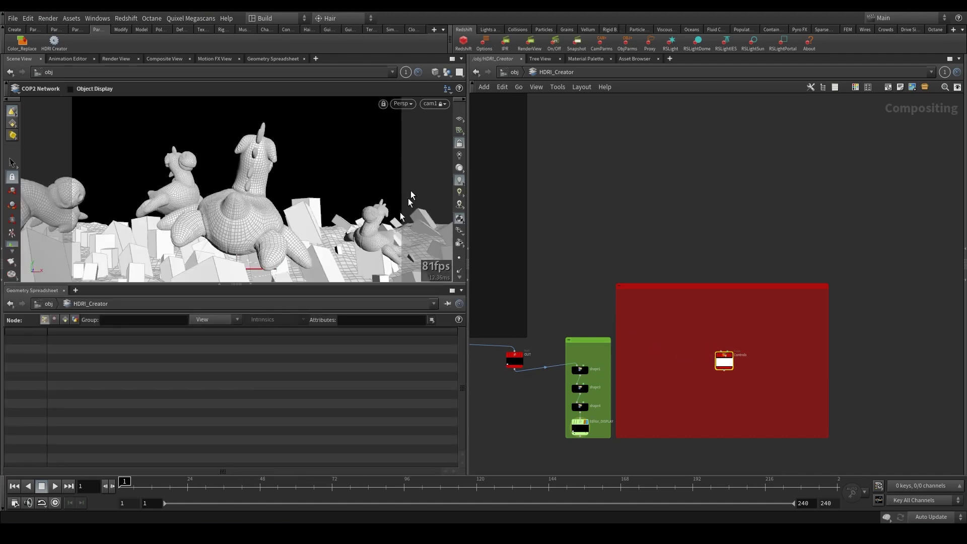
click(462, 59)
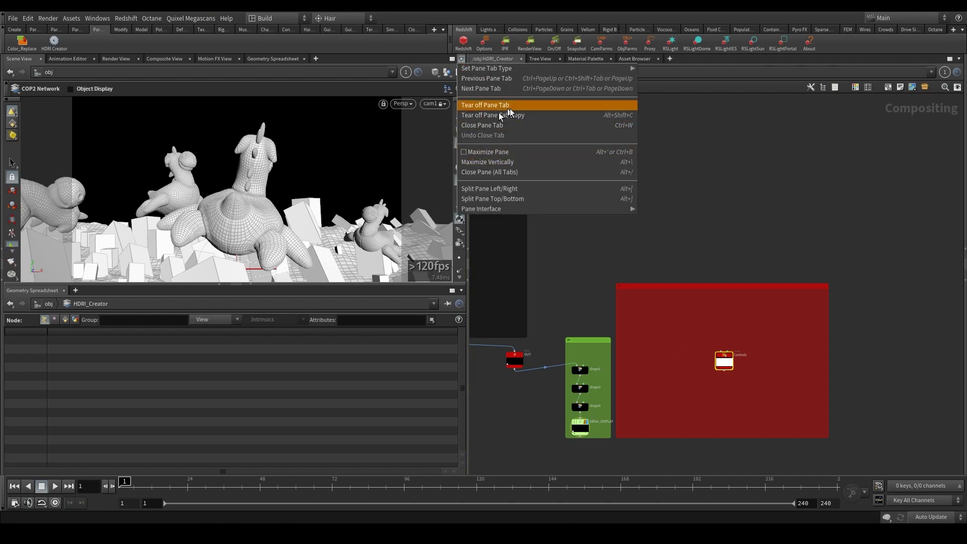
click(515, 198)
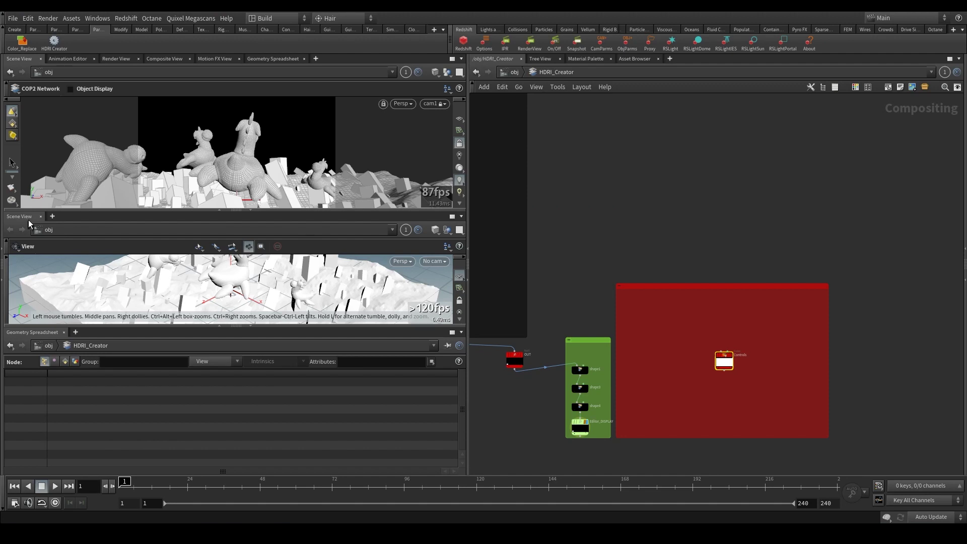
click(39, 216)
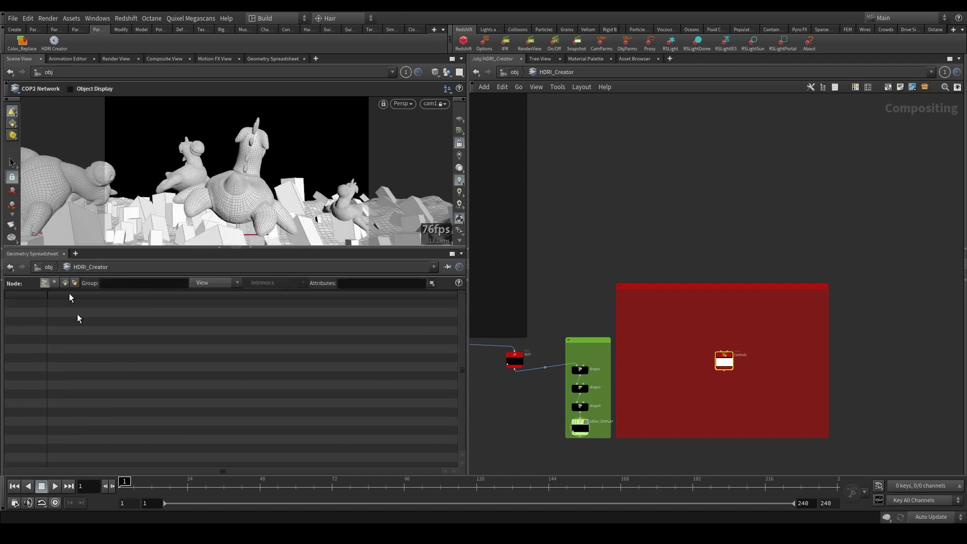
Step: Add a Composite View to the pane that holds the Geometry Spreadsheet
click(76, 255)
mouse_move(109, 275)
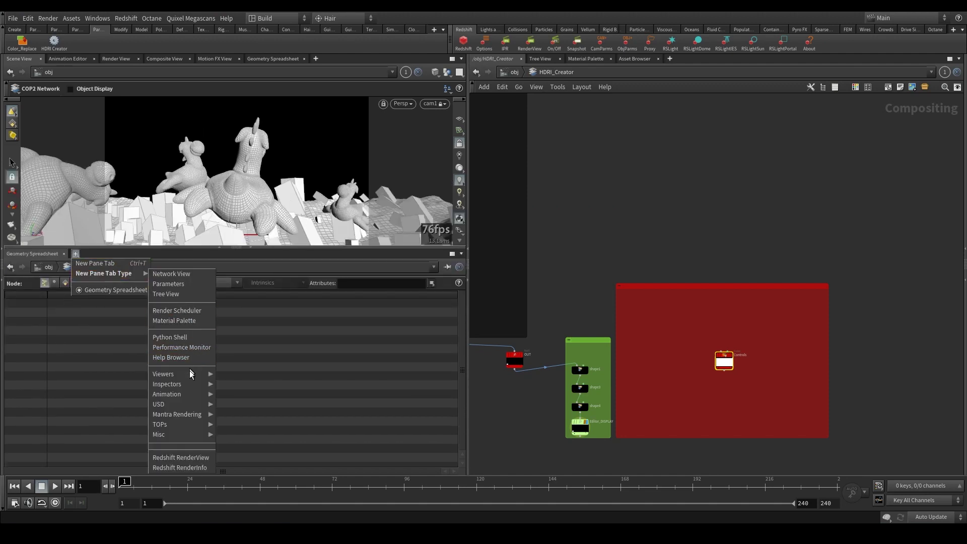
mouse_move(189, 374)
click(236, 374)
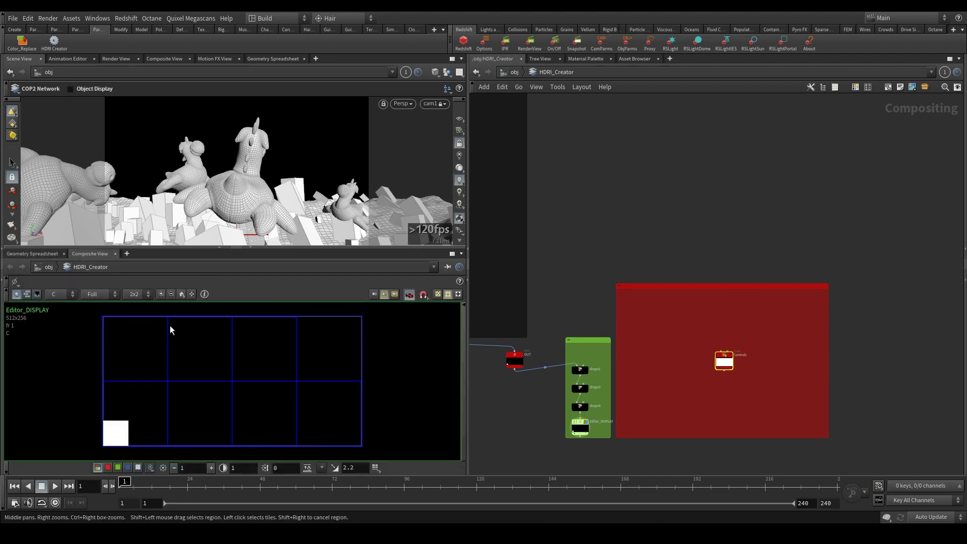
Step: View the shape1, shape3 and shape4 nodes in the Composite View, then return the display to Editor_DISPLAY
scroll(580, 423, up, 5)
click(581, 426)
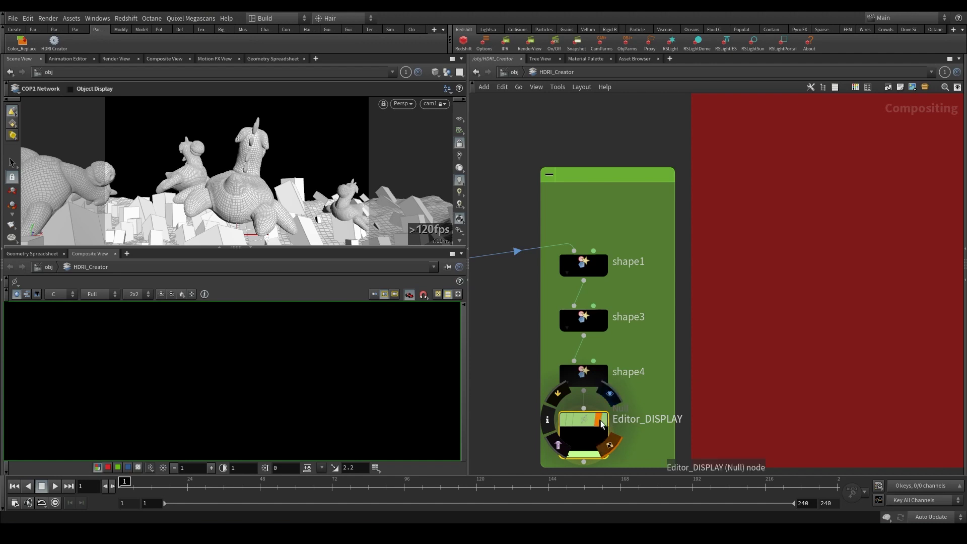
scroll(587, 419, down, 5)
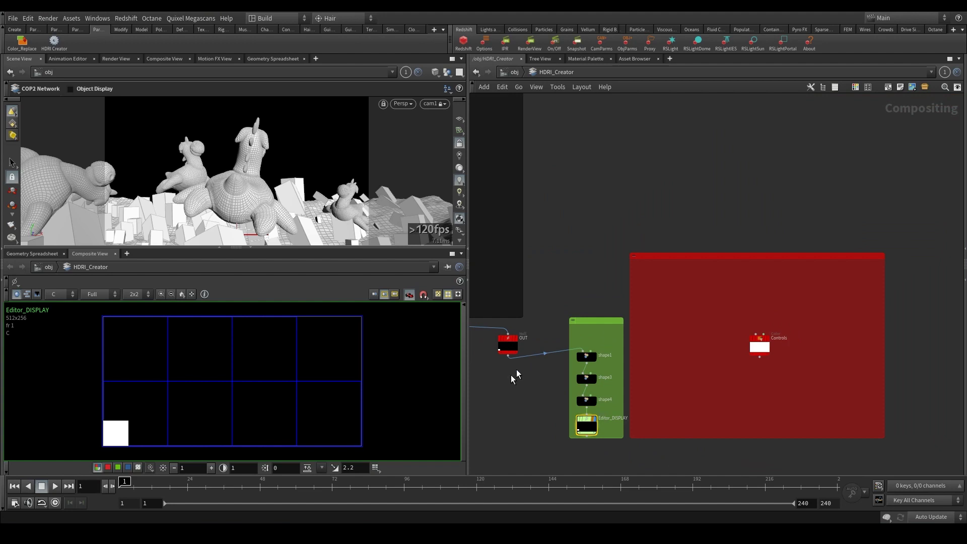
scroll(591, 418, up, 5)
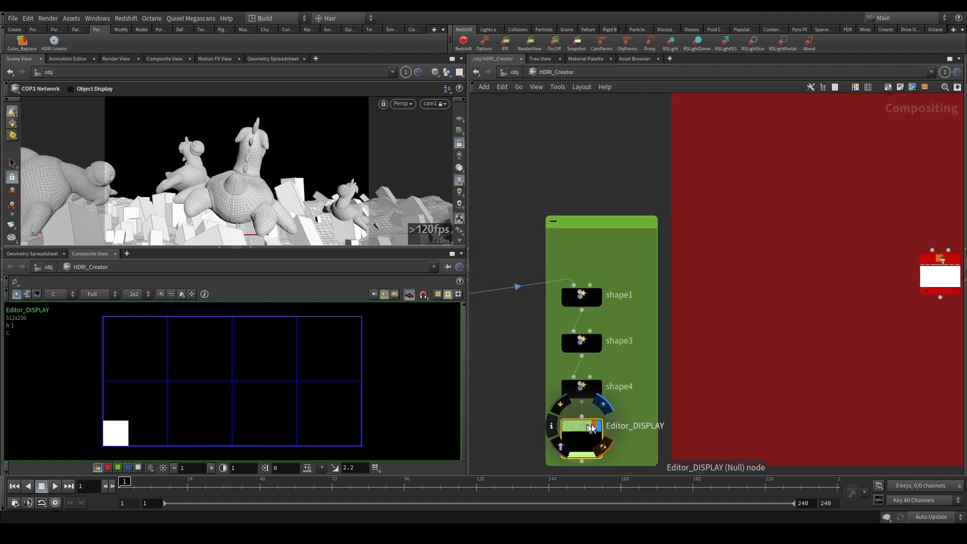
click(599, 295)
click(600, 343)
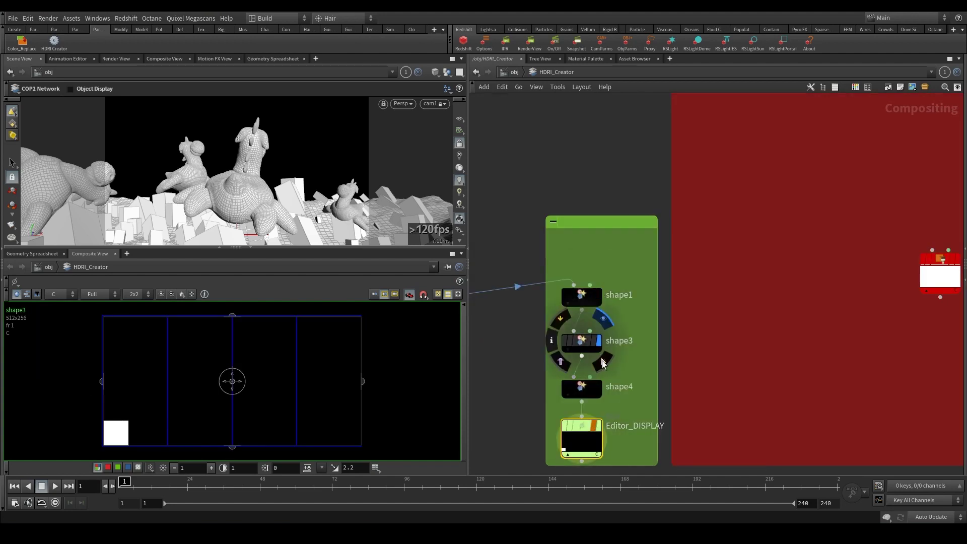
click(600, 388)
click(597, 427)
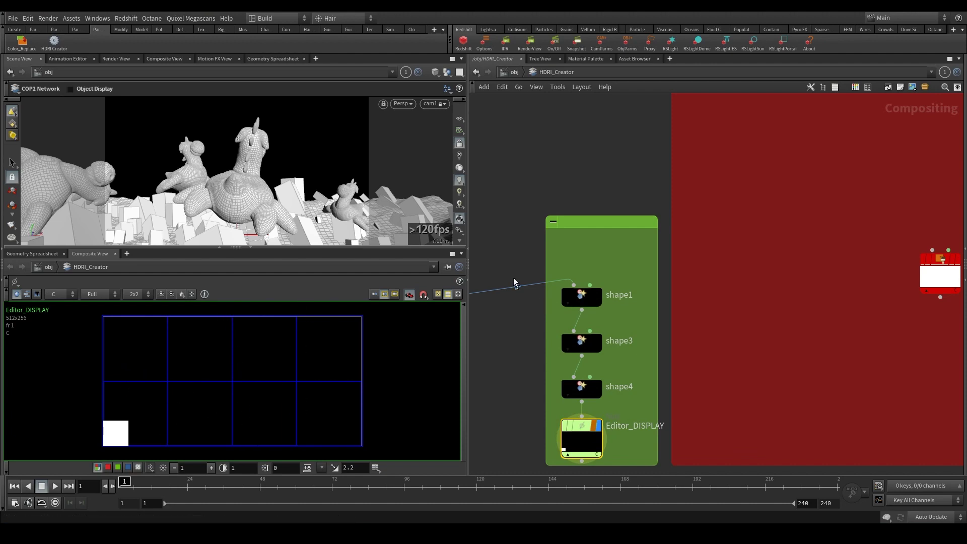
Step: Select the Controls node in the red box and show its parameters
scroll(793, 258, down, 2)
middle_drag(893, 254, 796, 266)
click(794, 264)
key(Escape)
click(796, 275)
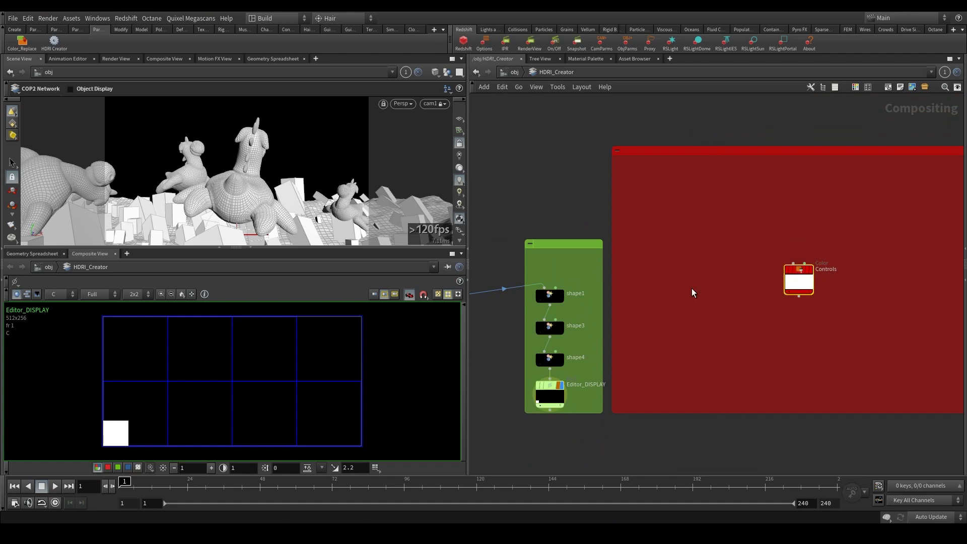
key(p)
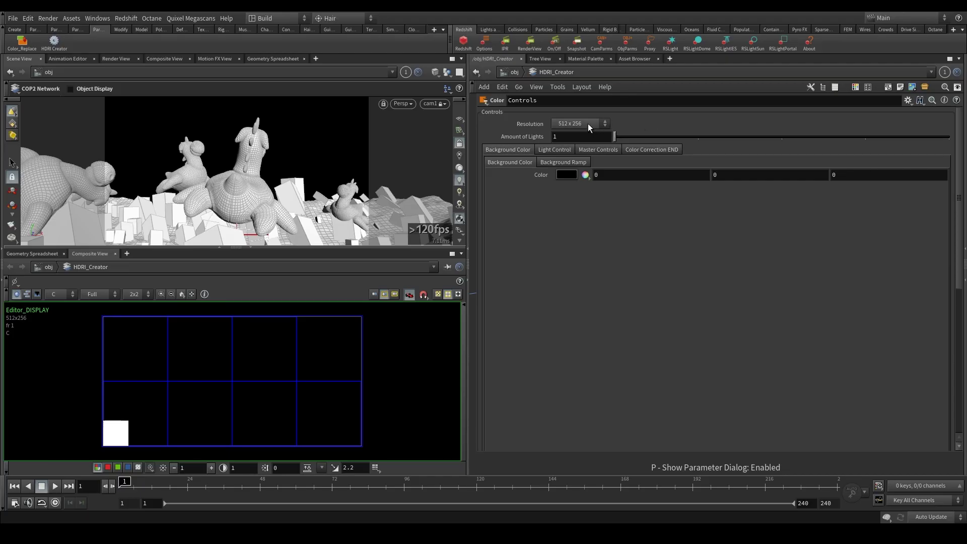
Step: Try the 1,024 x 512 and 2,048 x 1,024 resolutions on the Controls node and return to 512 x 256
click(589, 125)
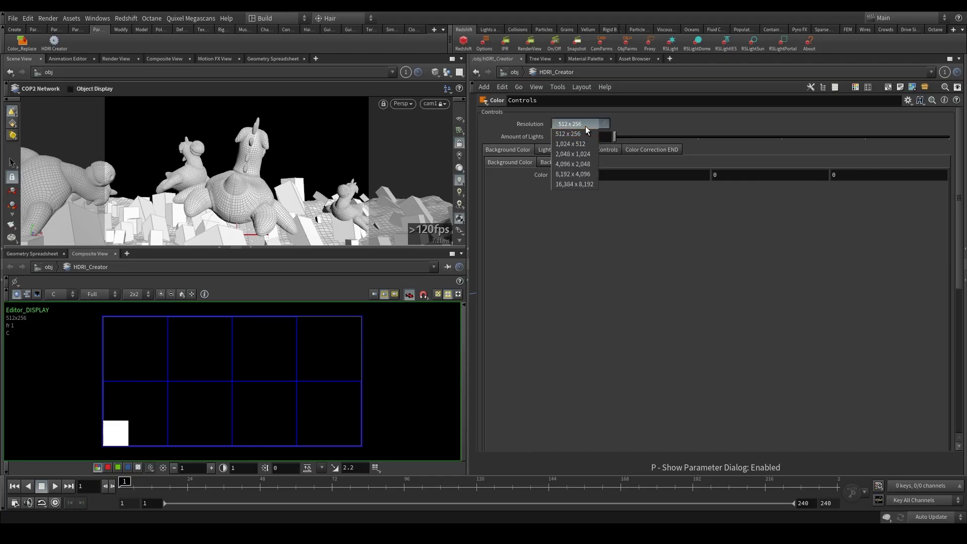
click(583, 123)
click(566, 125)
click(569, 144)
click(576, 122)
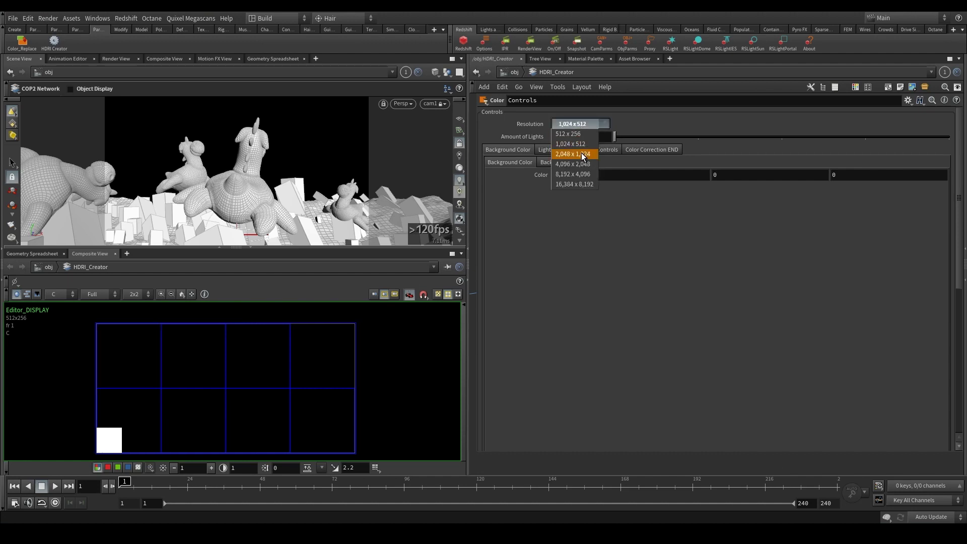
click(582, 152)
click(583, 126)
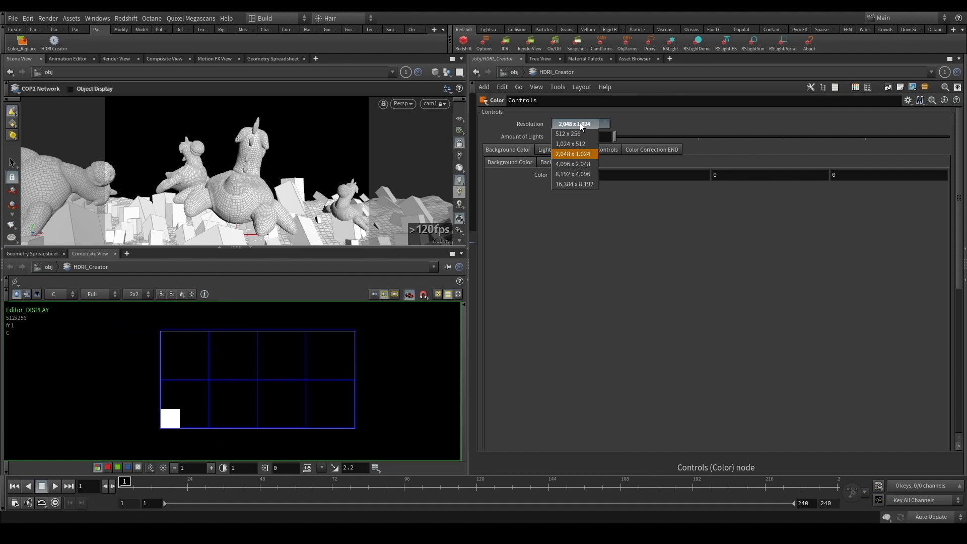
click(581, 122)
click(579, 126)
click(579, 132)
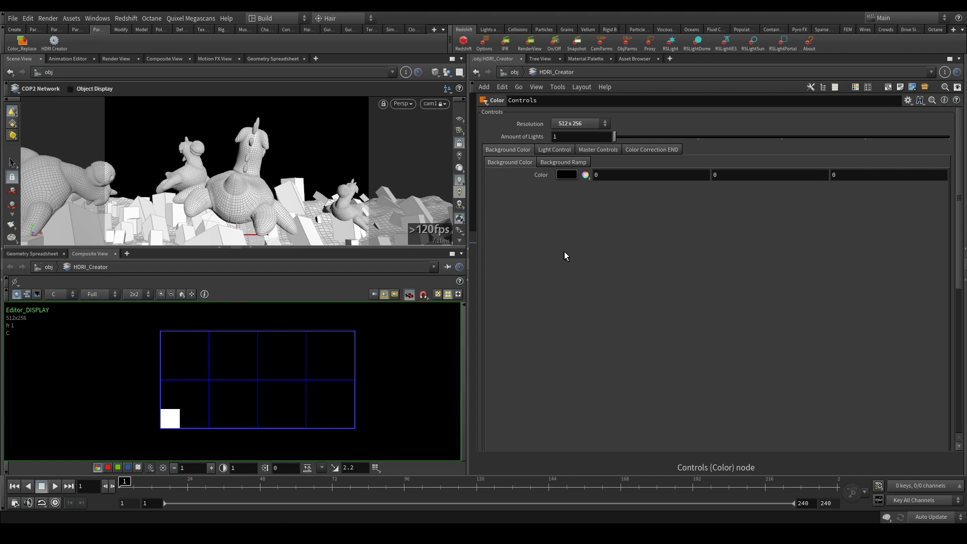
Step: Set the red component of the HDRI's background color to 1
click(565, 175)
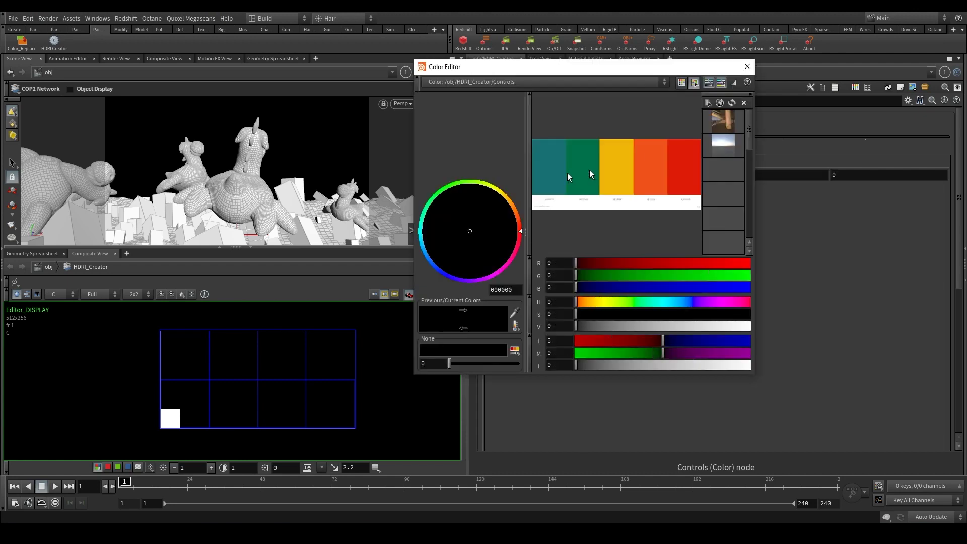
click(747, 67)
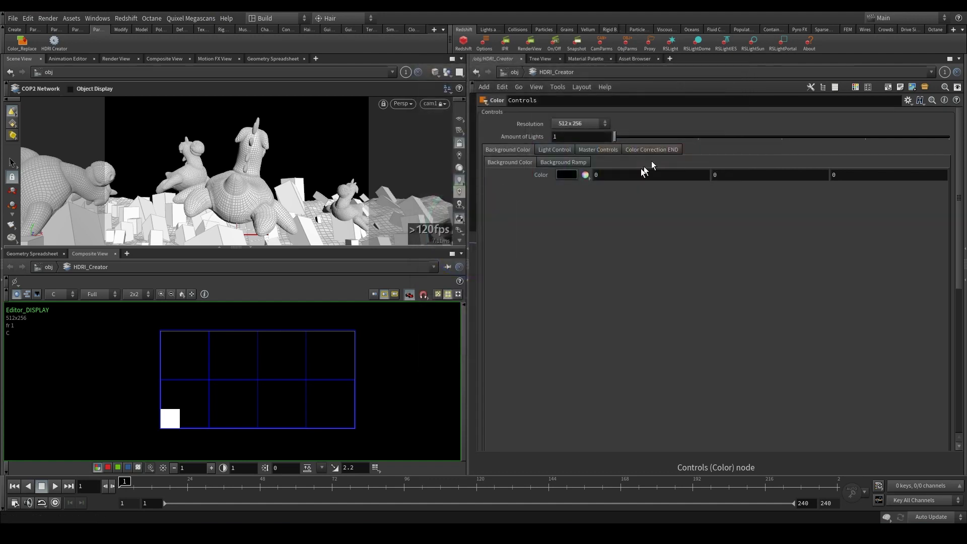
drag(621, 178, 523, 177)
text(1)
key(Return)
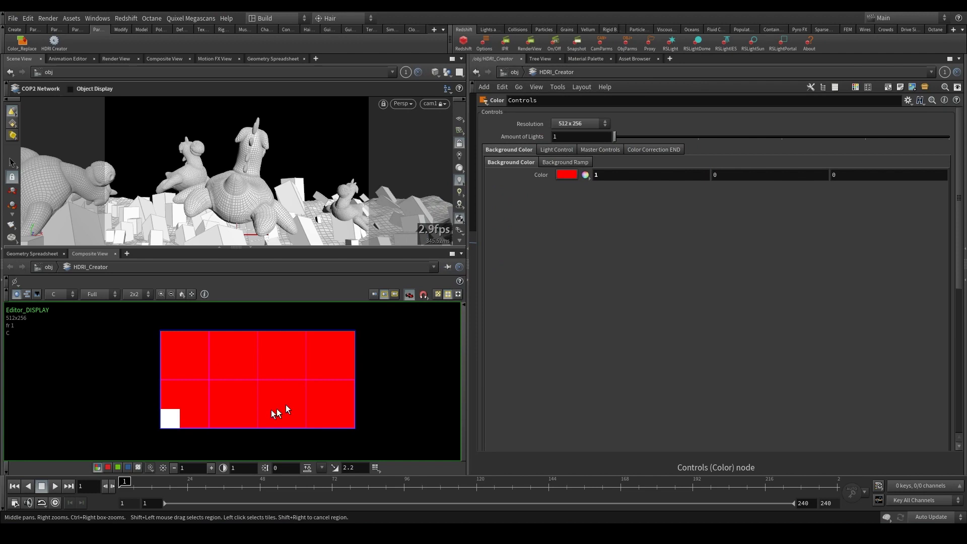
Step: Try green and pink for the HDRI's background color, and finish with the black swatch
click(563, 175)
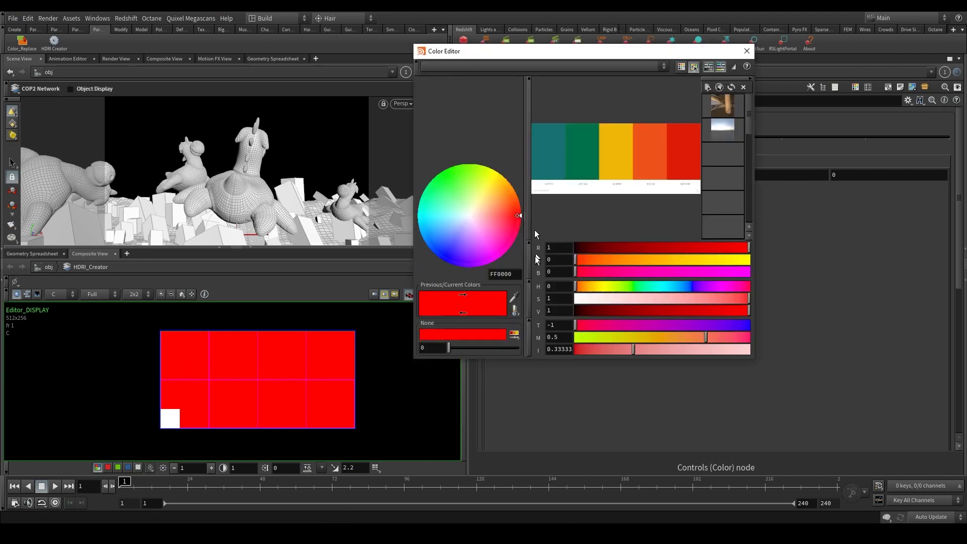
click(513, 297)
click(587, 168)
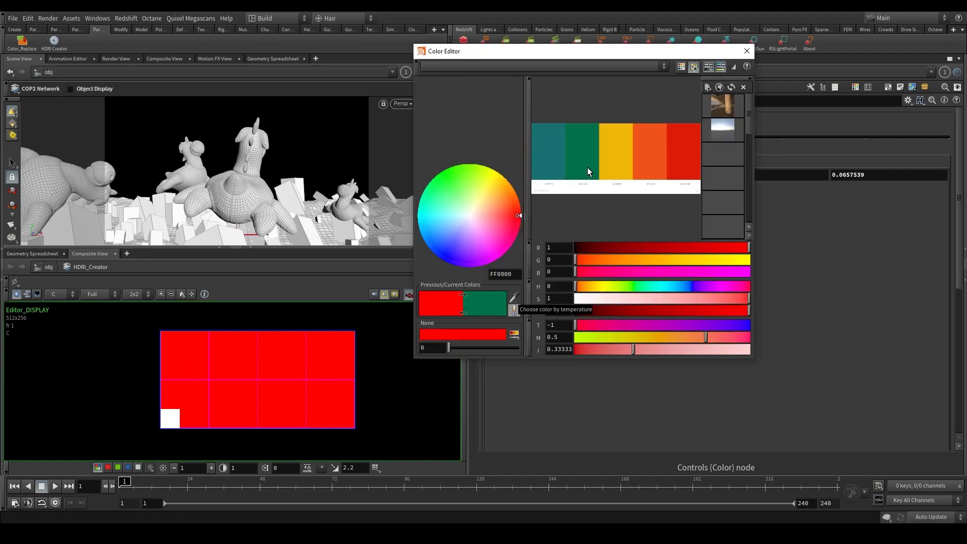
click(736, 86)
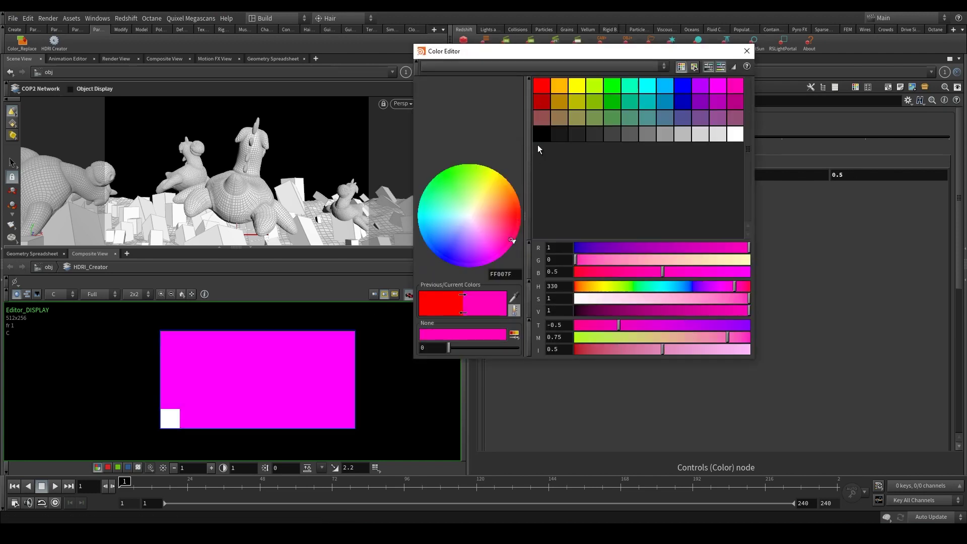
click(542, 134)
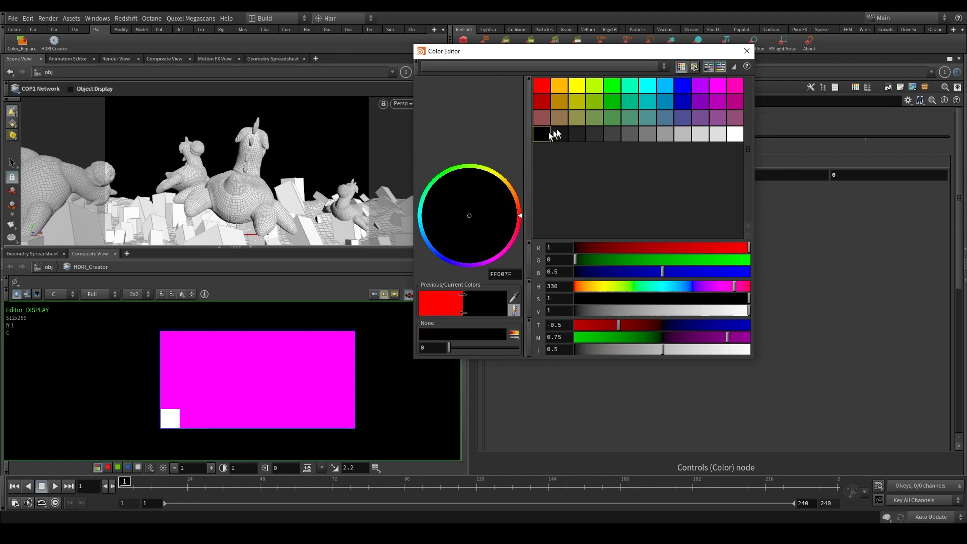
click(746, 51)
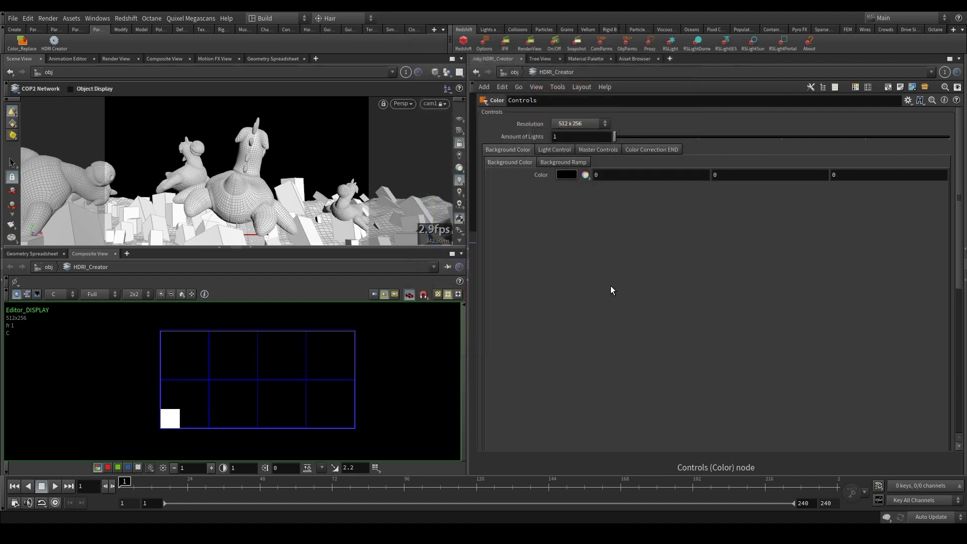
Step: Show the individual light settings of the Controls node and set Light 1's horizontal translation to 0.1
click(554, 149)
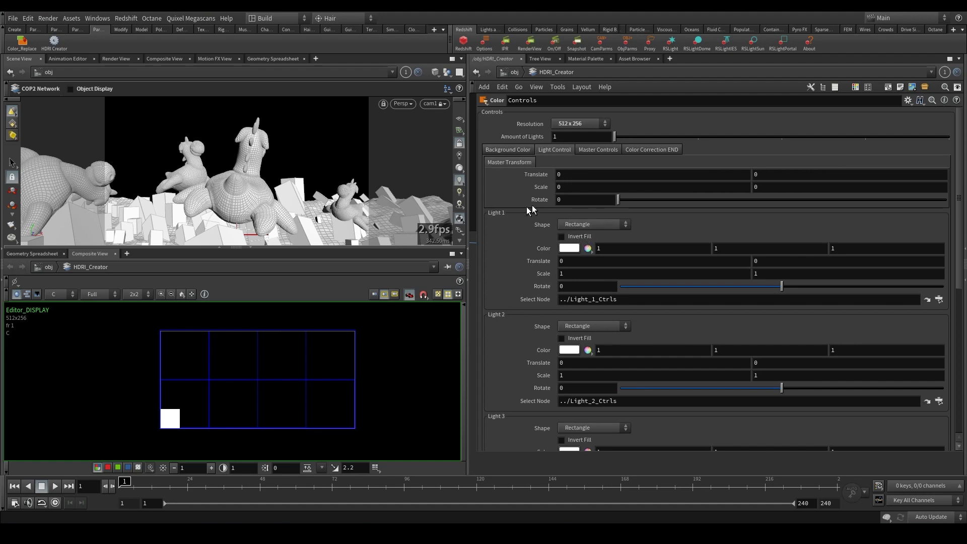
scroll(542, 241, down, 10)
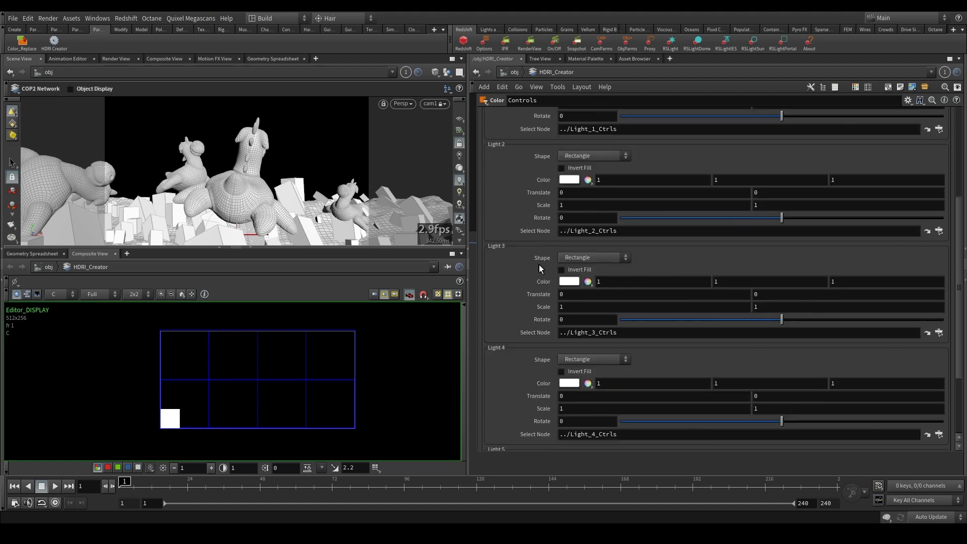
scroll(536, 273, up, 10)
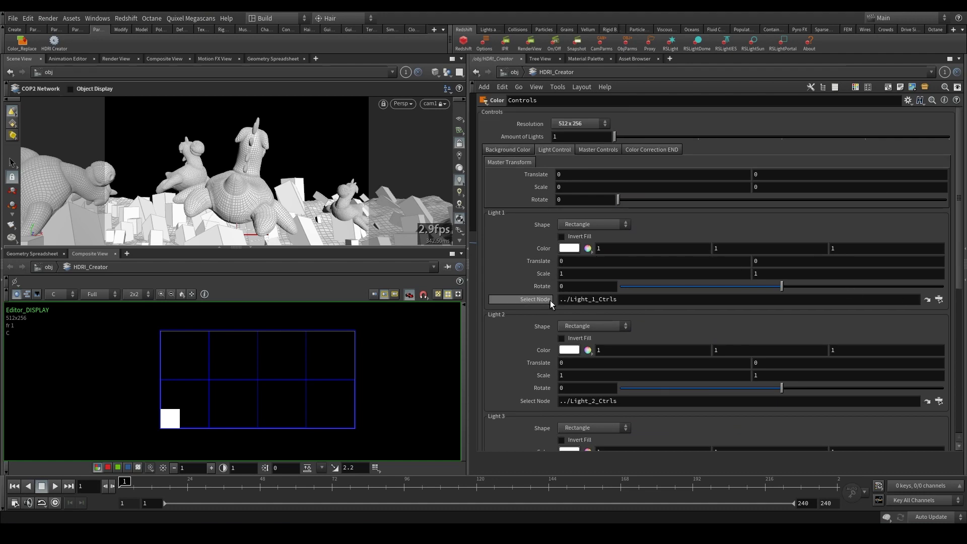
mouse_move(569, 264)
middle_down()
mouse_move(599, 264)
mouse_move(570, 264)
middle_up()
click(572, 263)
text(.1)
key(Return)
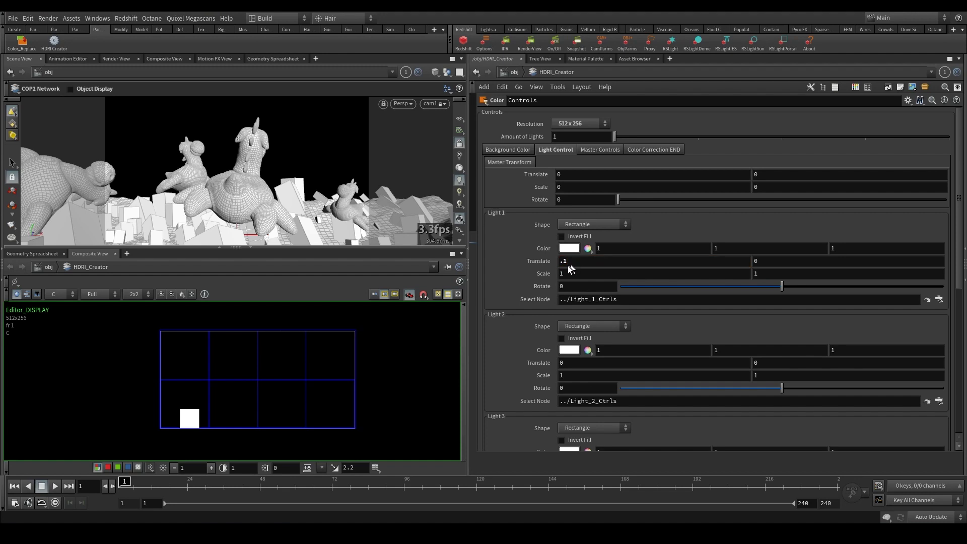
Step: Set Light 1's horizontal translation to 0.5
double_click(579, 261)
text(5)
key(Return)
click(580, 260)
key(BackSpace)
text(.5)
key(Return)
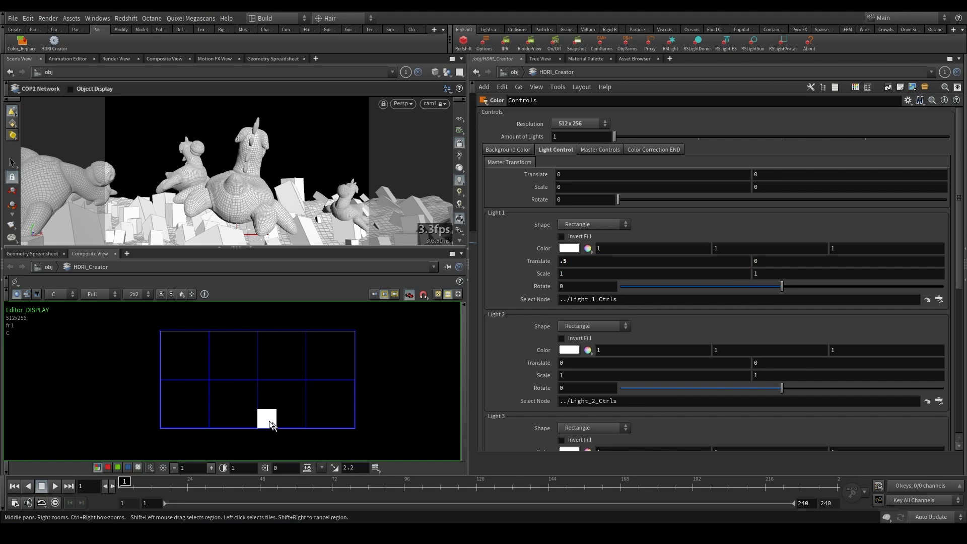
Step: Try a horizontal translation of 1 for Light 1, and return it to 0
double_click(598, 263)
text(1)
key(Return)
double_click(590, 262)
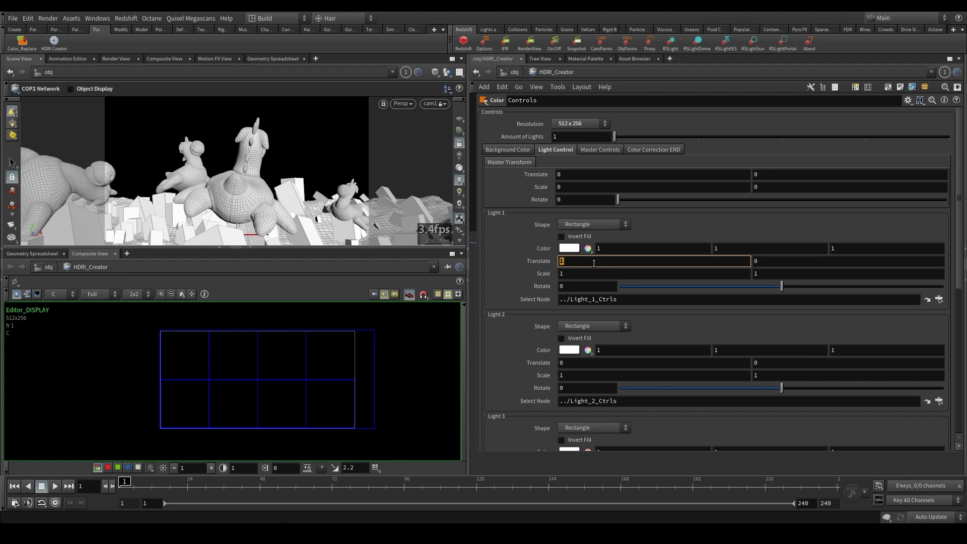
text(.01)
key(Return)
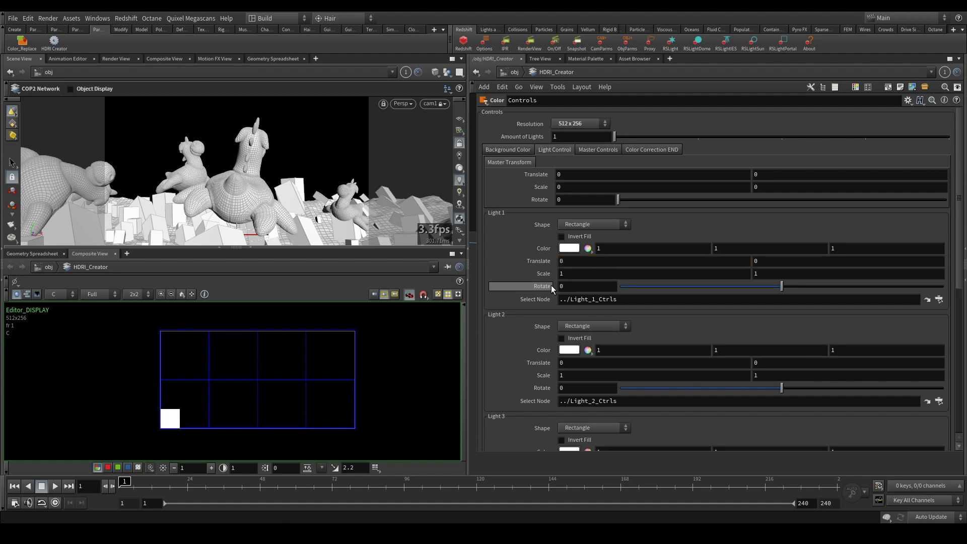
Step: Try rotating Light 1, and reset its rotation to 0
drag(715, 287, 703, 285)
double_click(600, 284)
text(0)
key(Return)
Step: Try scaling Light 1, and reset both of its scale values to 1
mouse_move(553, 273)
middle_down()
mouse_move(579, 273)
mouse_move(555, 274)
middle_up()
key(BackSpace)
text(1)
key(Return)
click(757, 274)
key(BackSpace)
text(1)
key(Return)
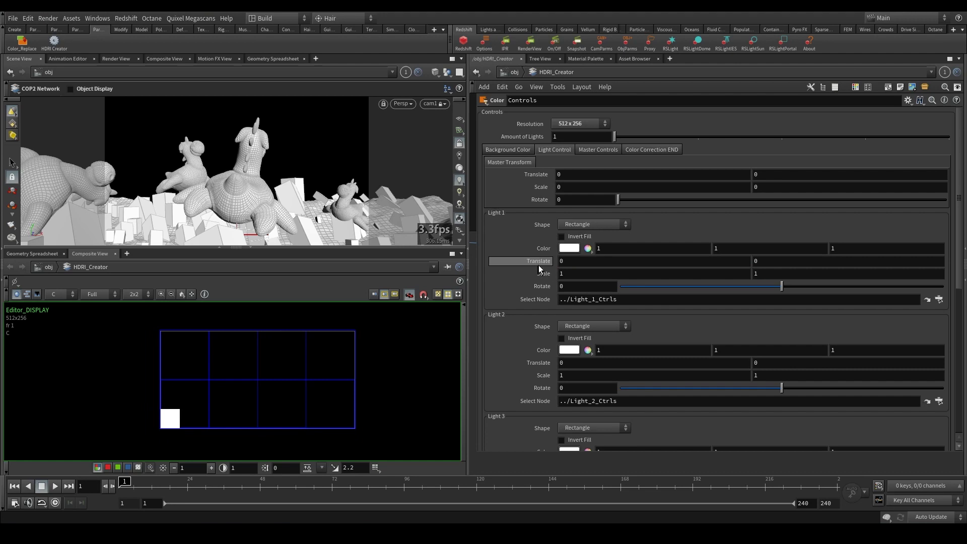
Step: Try dark red as Light 1's color, and return it to white
click(567, 249)
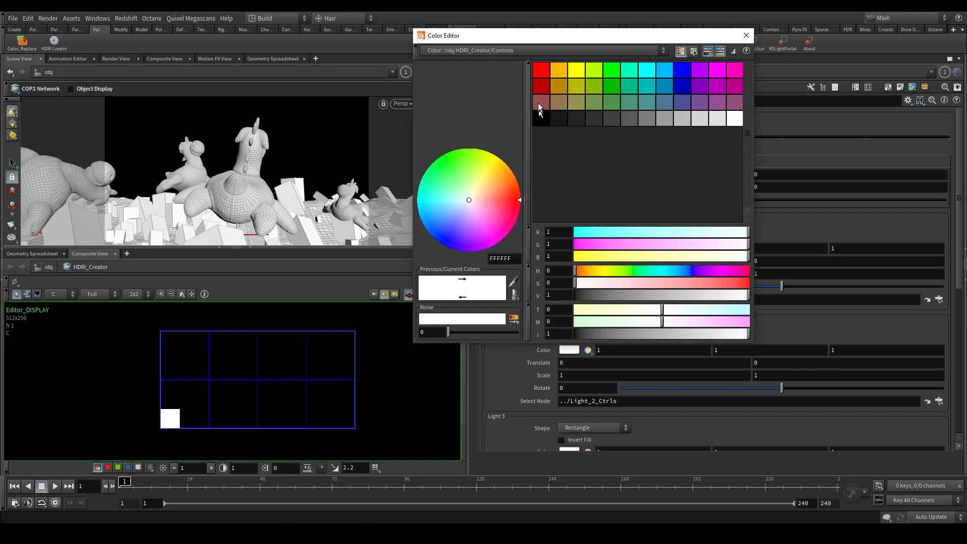
click(545, 82)
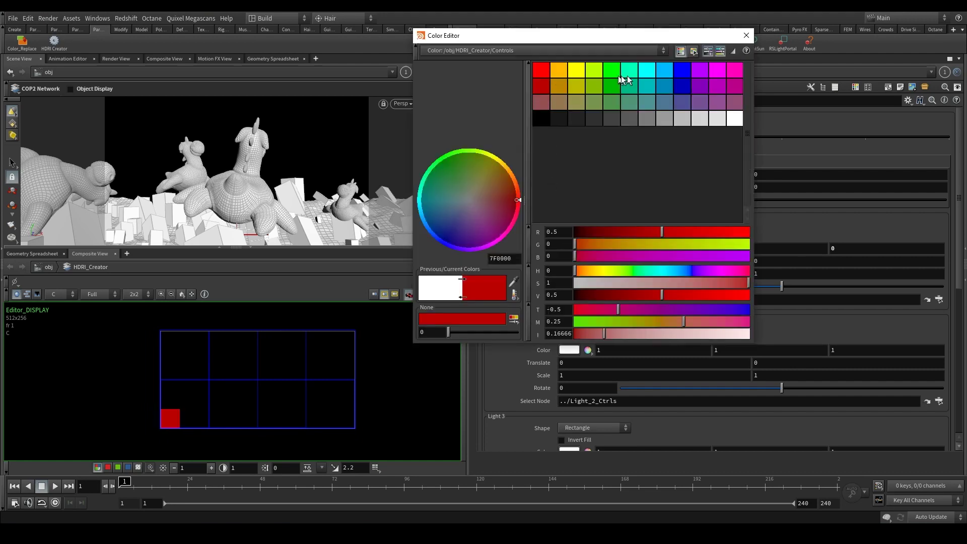
click(735, 119)
click(746, 36)
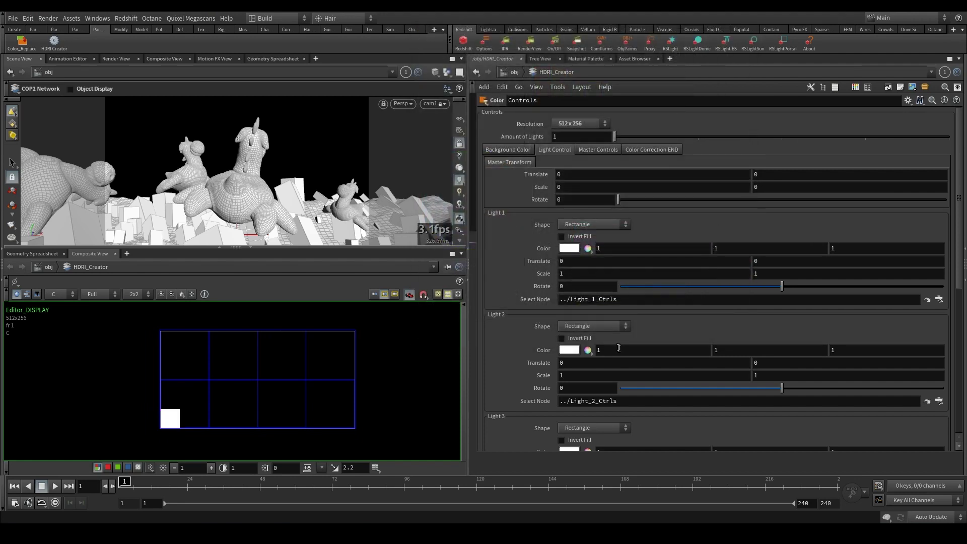
Step: Try several other shapes for Light 1, including Circle and the triangle types, and return it to Rectangle
click(603, 225)
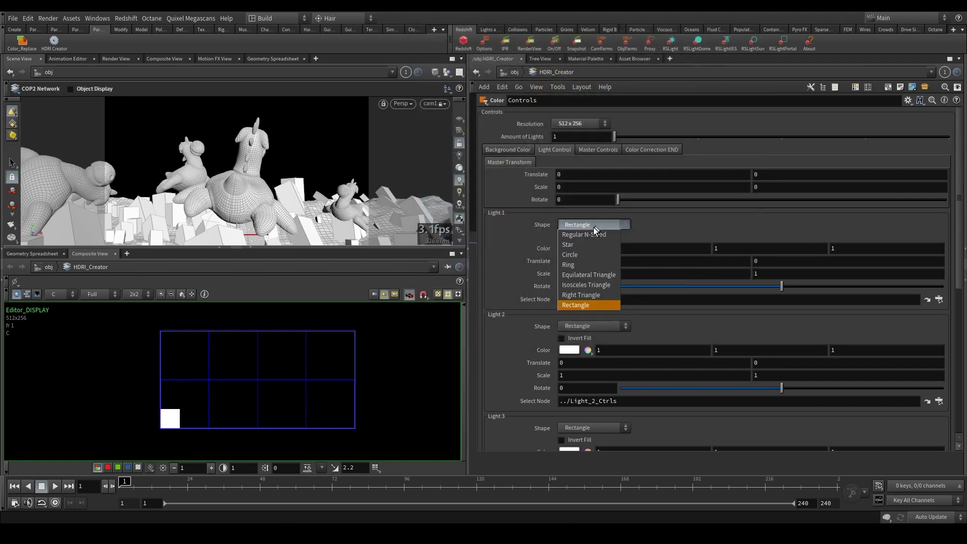
click(582, 242)
scroll(582, 228, up, 1)
click(594, 225)
click(600, 249)
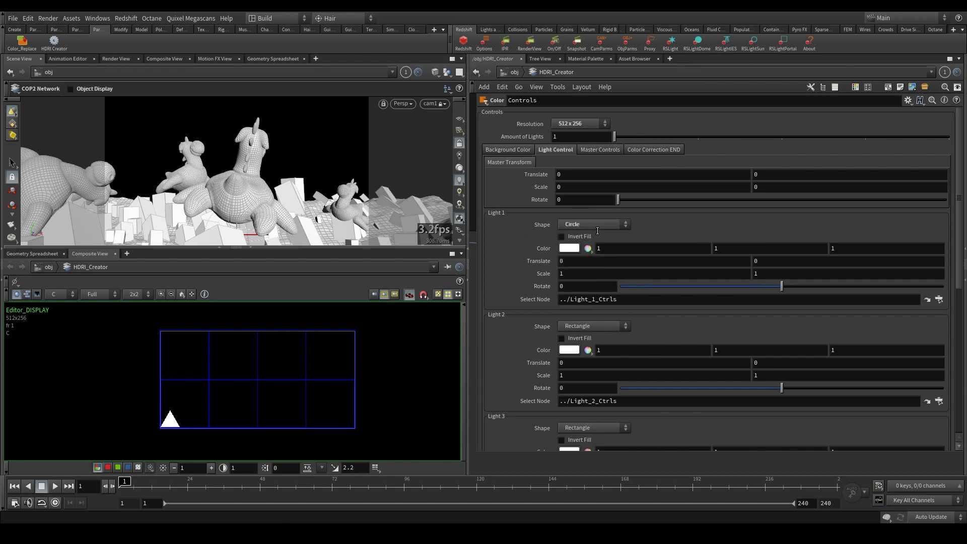
scroll(597, 222, down, 1)
click(600, 226)
click(600, 285)
click(597, 221)
click(597, 296)
click(595, 222)
click(589, 305)
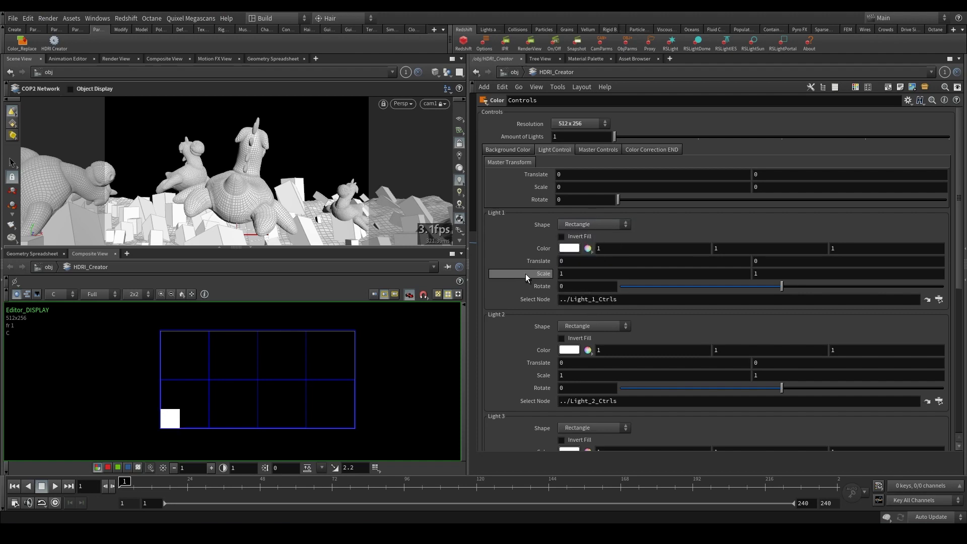
Step: Jump to the Light_1_Ctrls node and transform the light interactively to translation about 0.23, 0.56, rotation about -47.6 and scale about 1.12, 0.41
scroll(525, 273, down, 1)
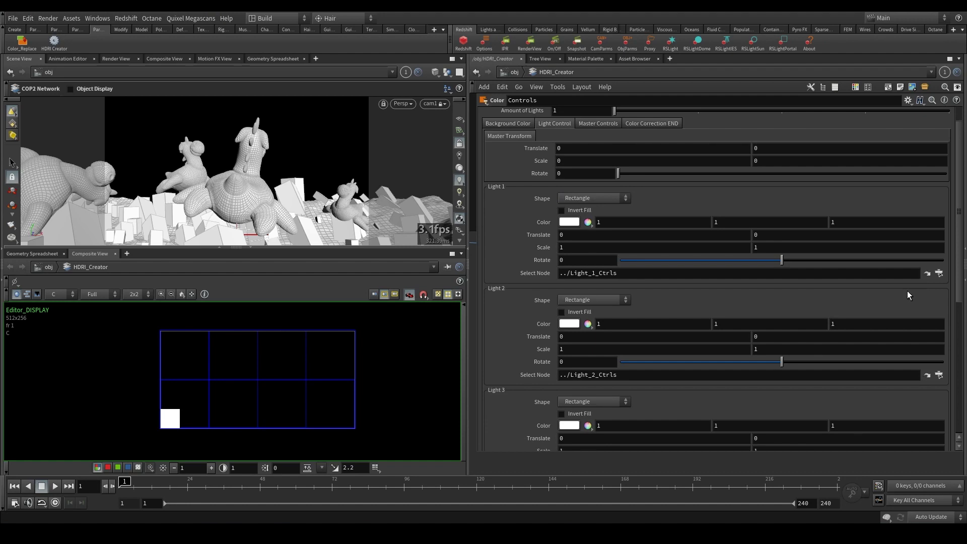
click(927, 273)
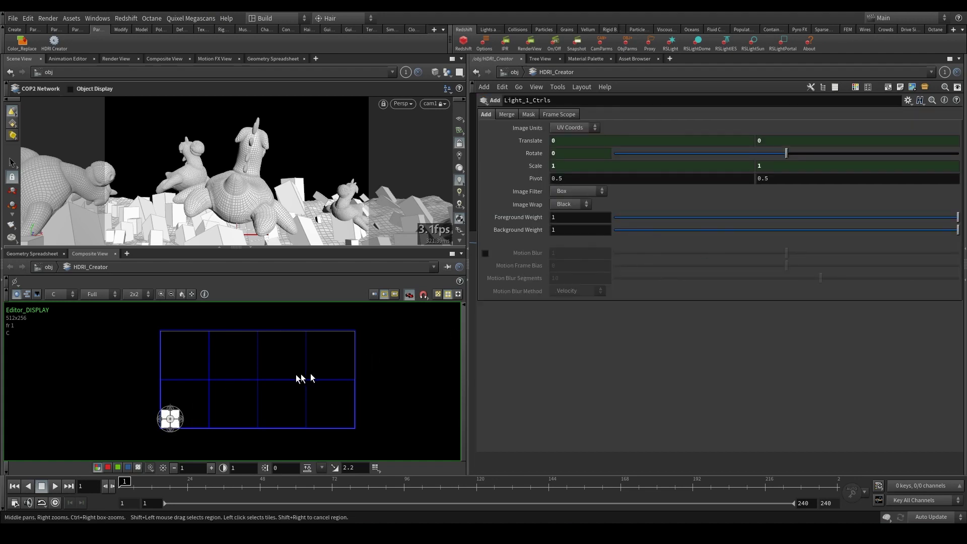
drag(176, 419, 251, 398)
scroll(231, 372, up, 4)
scroll(246, 375, down, 3)
drag(240, 365, 208, 361)
scroll(215, 362, up, 1)
drag(227, 382, 221, 374)
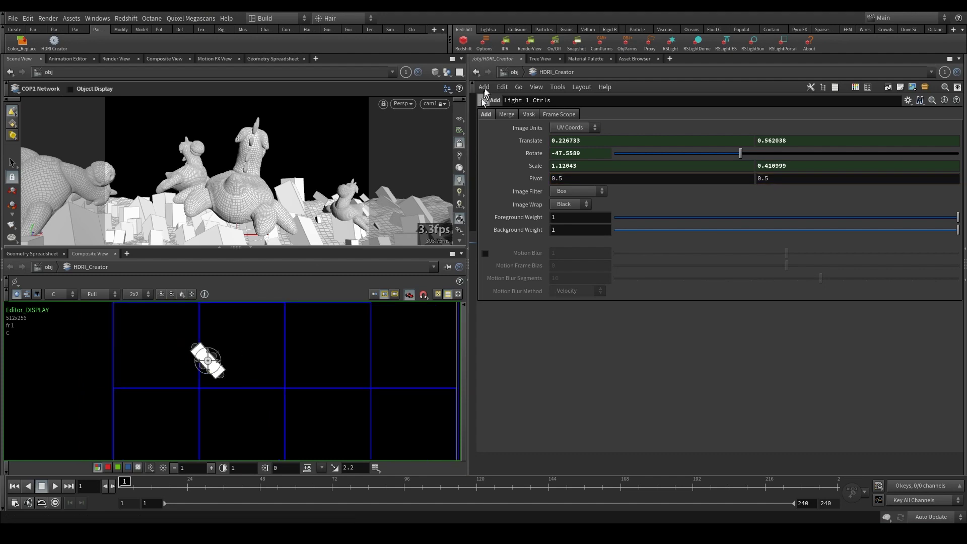
Step: Open the Redshift Render View and transform Light 1 interactively to translation about 0.44, 0.41 and rotation about -68.9
click(531, 43)
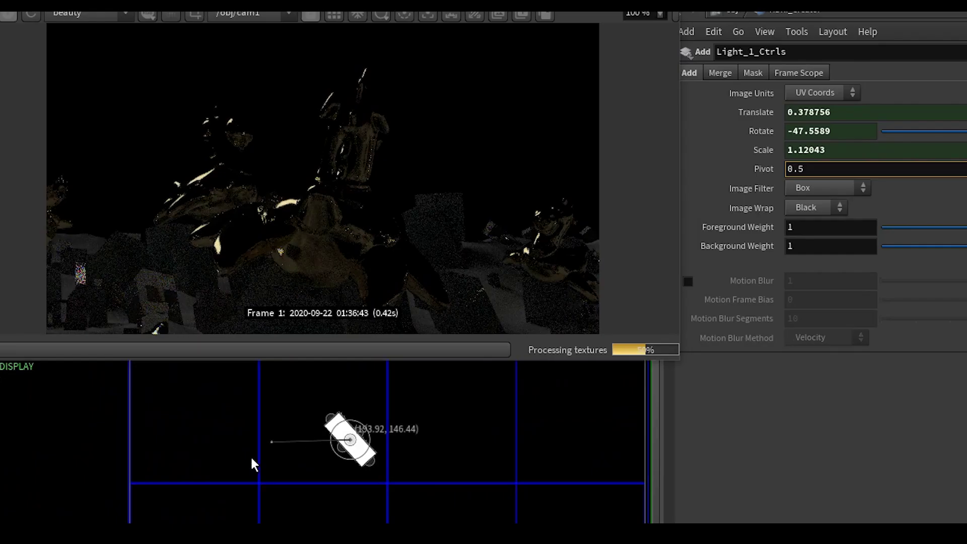
drag(255, 460, 400, 478)
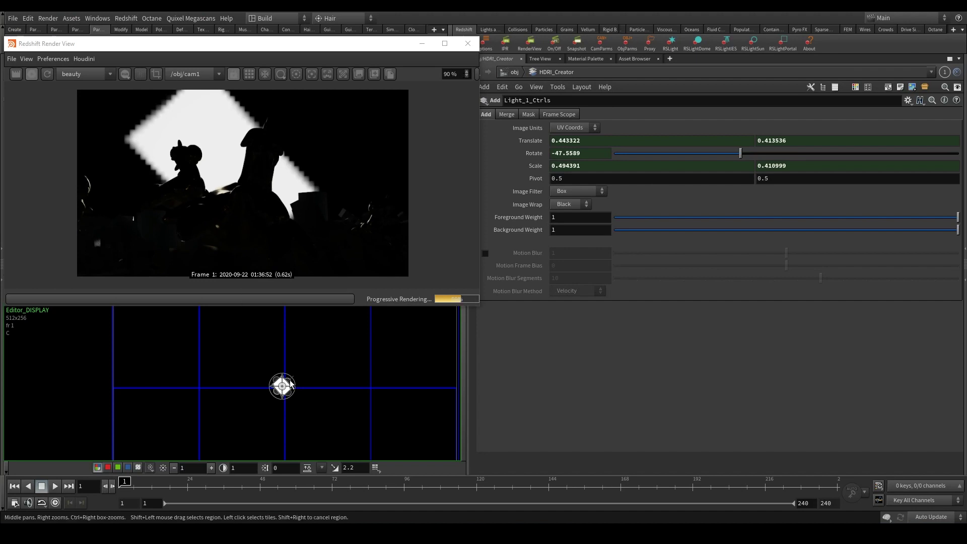
drag(282, 375, 278, 365)
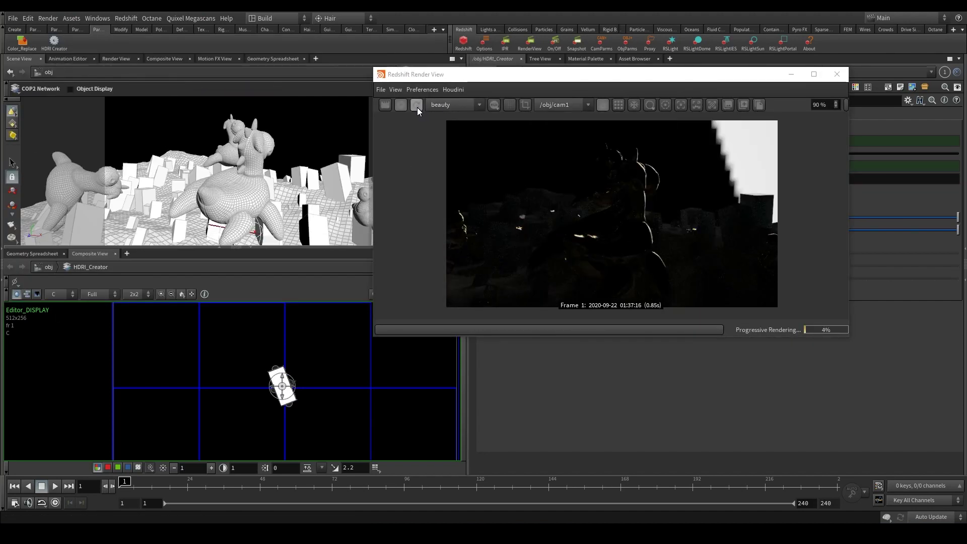
Step: Restart the Redshift render, check the lighting from other camera angles and rescale Light 1 to about 1.83, 0.50
click(416, 105)
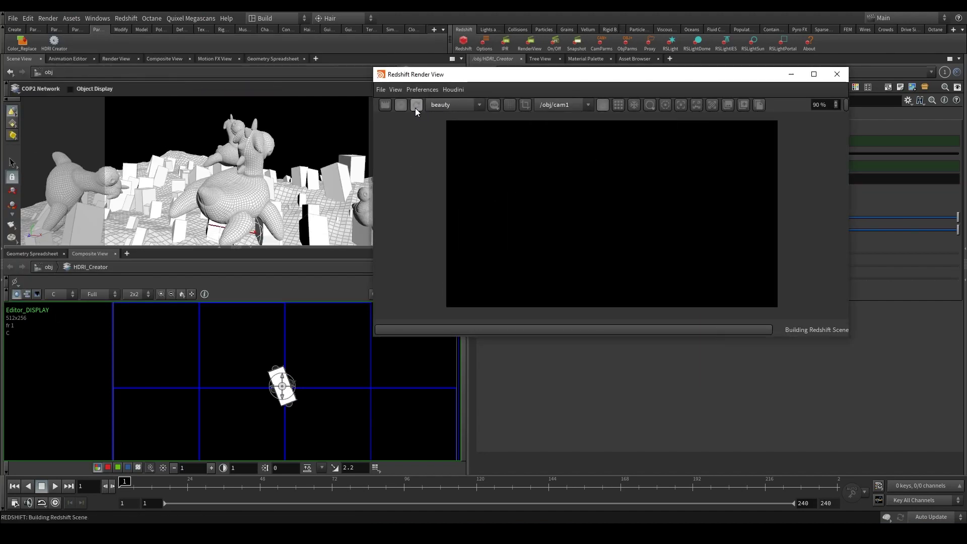
drag(298, 158, 237, 177)
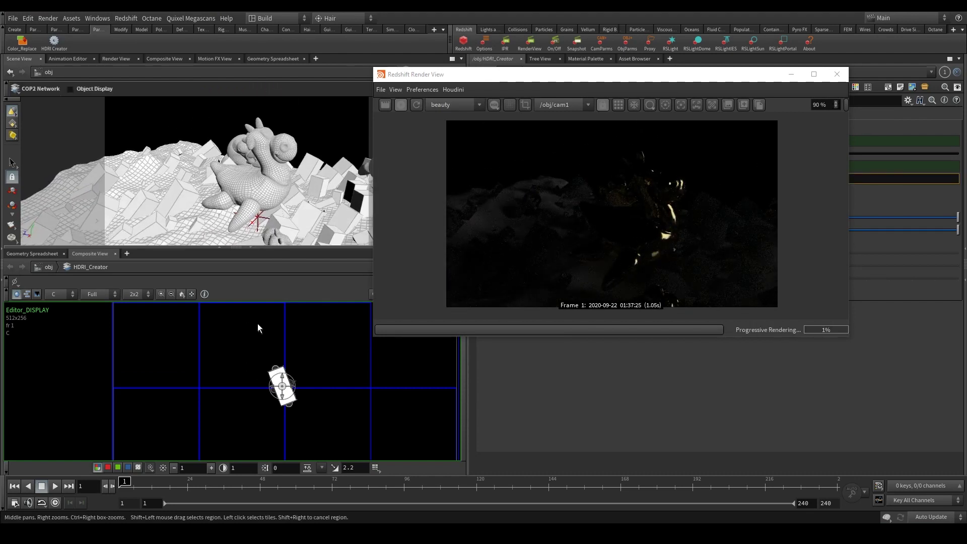
drag(258, 324, 258, 328)
alt+drag(292, 174, 367, 154)
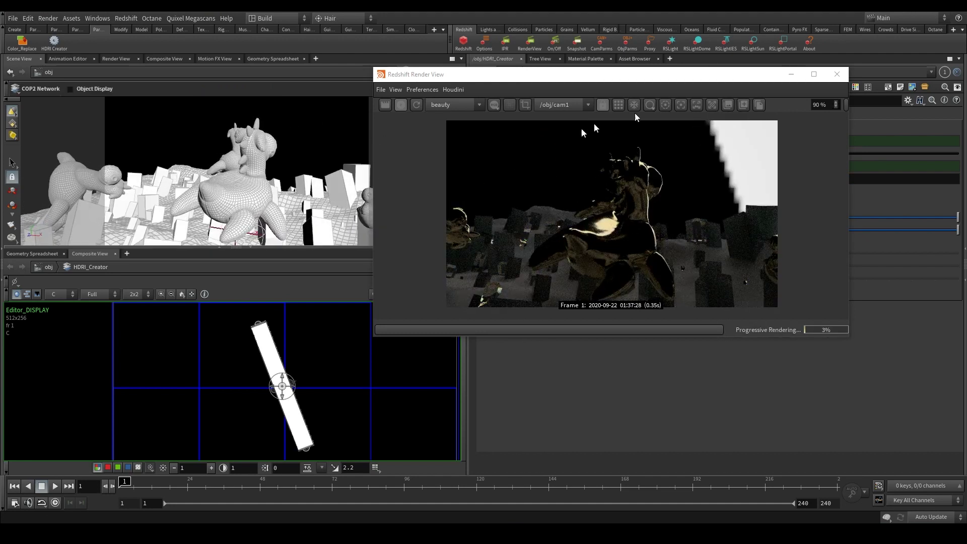
drag(270, 355, 272, 357)
drag(740, 81, 360, 95)
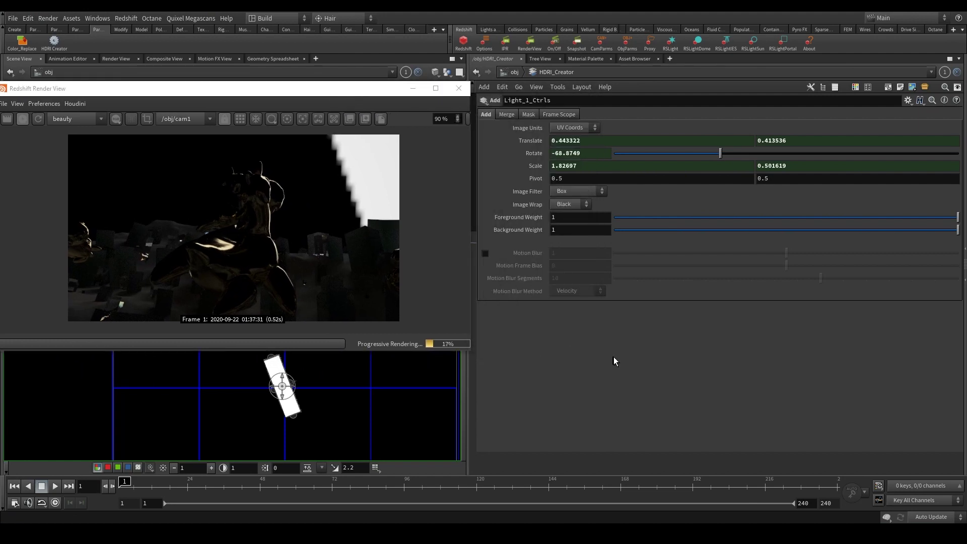
Step: Return to the Controls node's parameters and set Light 1's rotation to about -3.7
key(p)
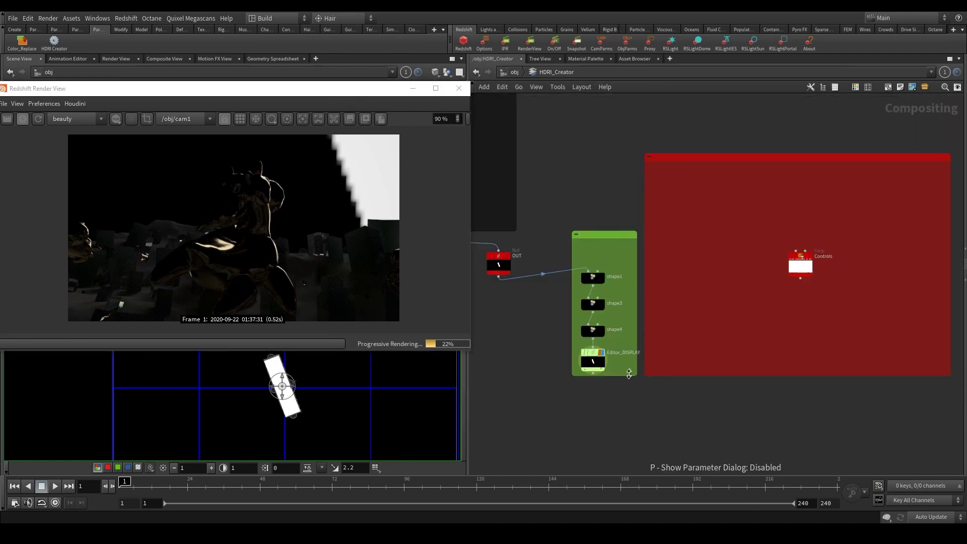
click(803, 258)
key(p)
scroll(614, 174, up, 1)
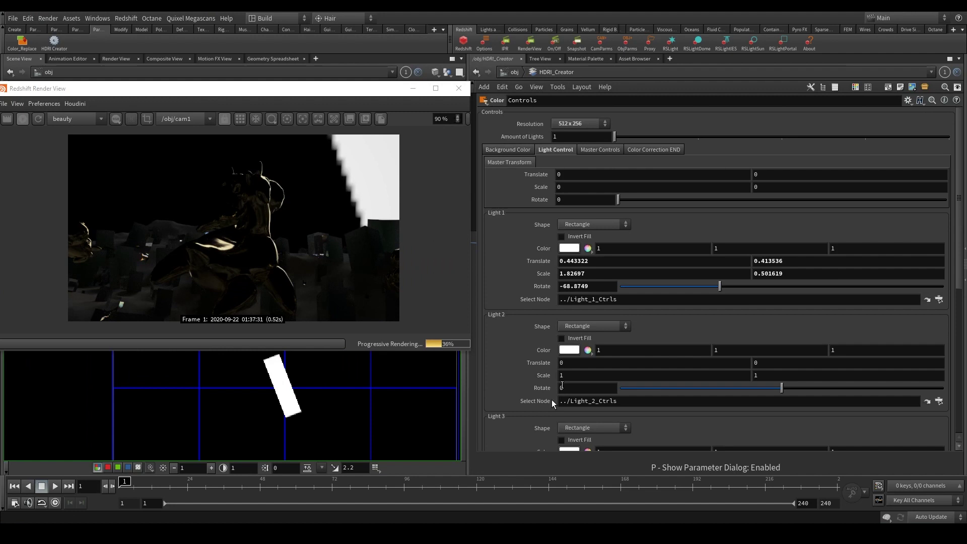
drag(767, 288, 778, 286)
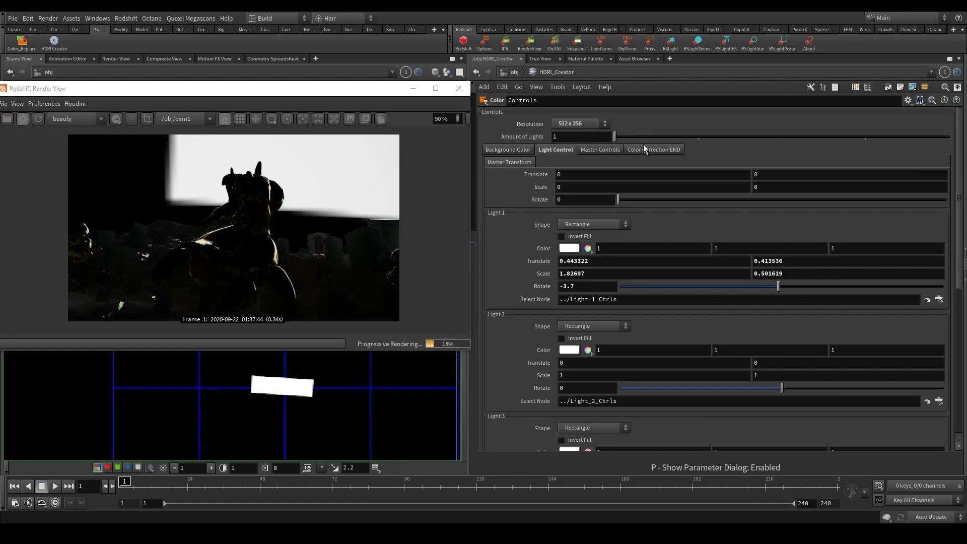
Step: Set the Amount of Lights on the Controls node to 2 and bring Light 2's settings into view
drag(637, 136, 709, 139)
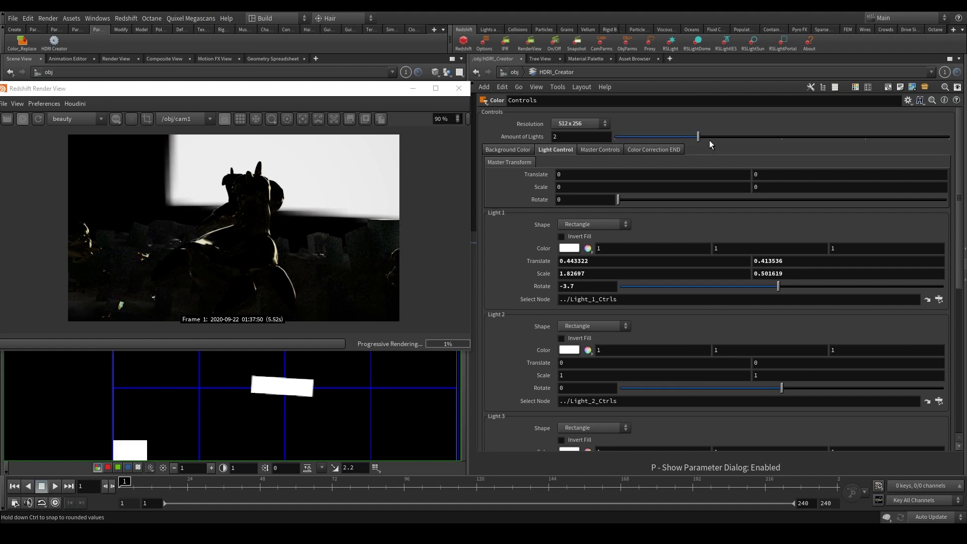
scroll(524, 282, down, 1)
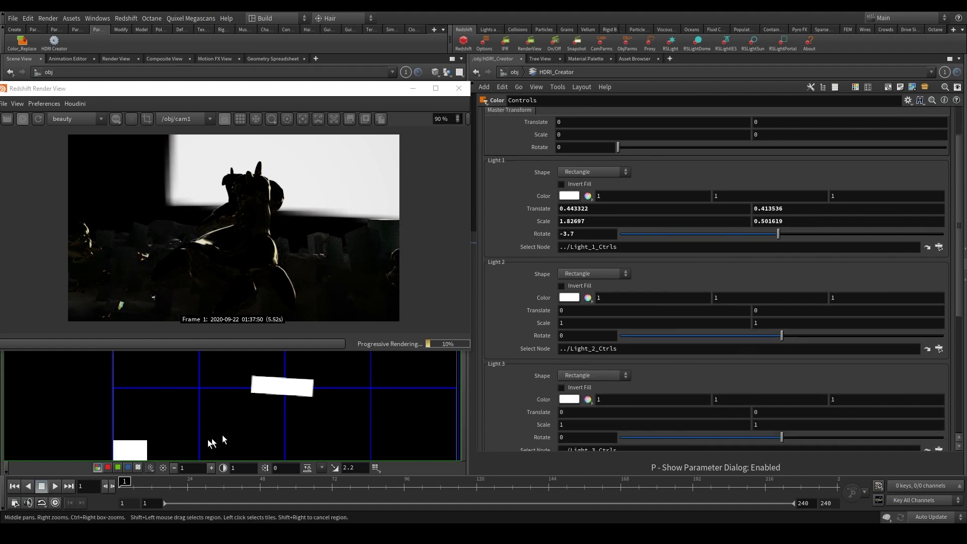
scroll(162, 416, down, 1)
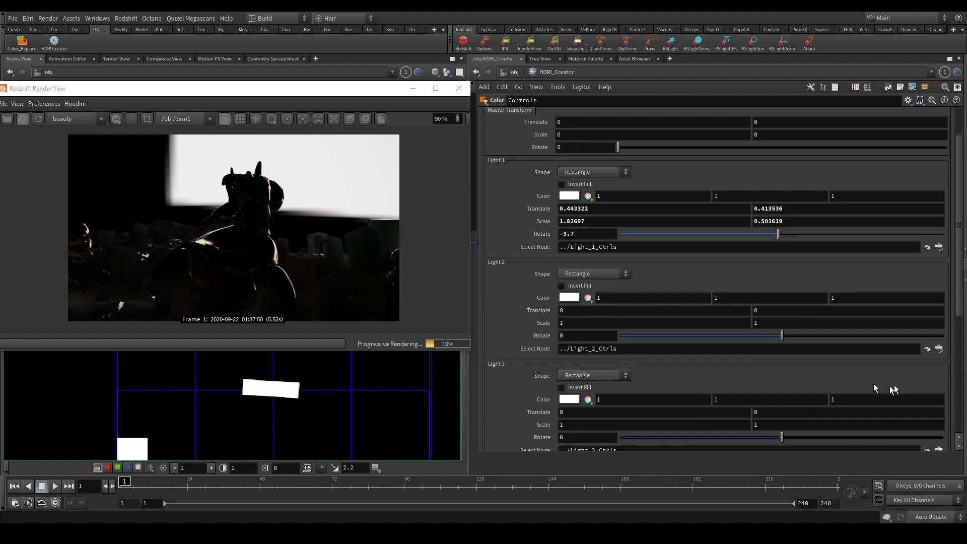
Step: Select Light 2 in the Composite View and move it from the map's corner to overlap one end of Light 1
click(131, 450)
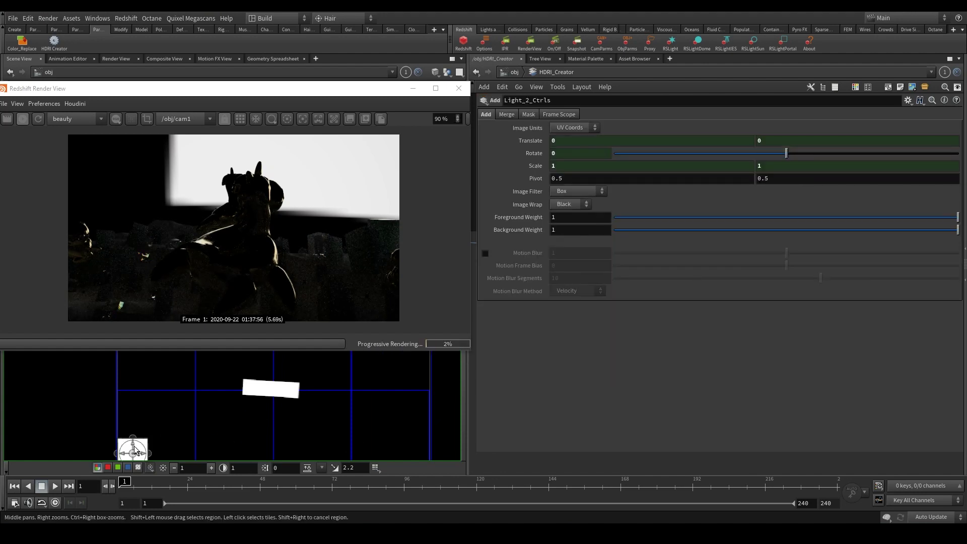
drag(144, 450, 258, 380)
scroll(273, 241, down, 1)
drag(301, 90, 700, 88)
alt+drag(274, 174, 252, 165)
alt+right_drag(252, 164, 196, 272)
alt+drag(242, 189, 233, 164)
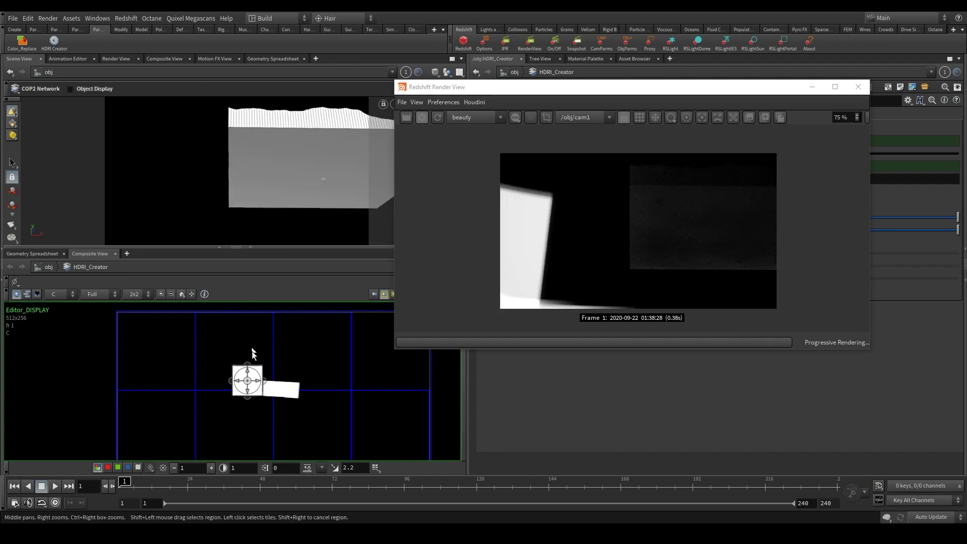
Step: Move Light 2 to the upper edge of the map and stretch it horizontally to a scale of about 17.6
drag(253, 371, 276, 318)
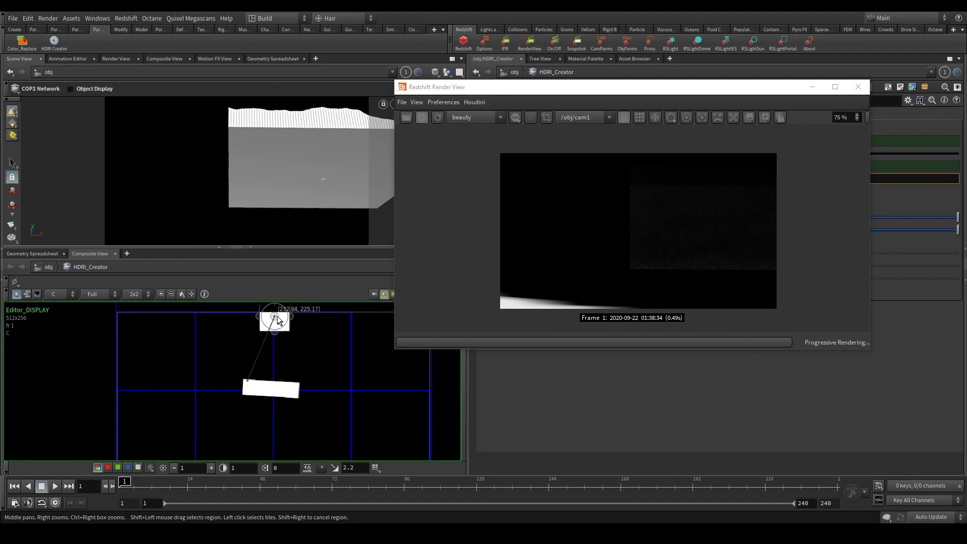
alt+drag(291, 170, 357, 216)
drag(294, 319, 545, 345)
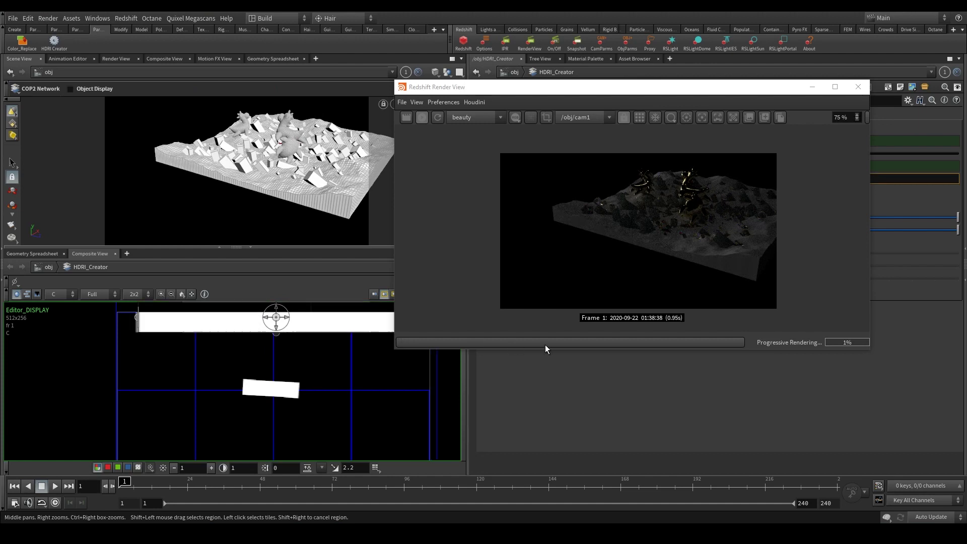
alt+drag(294, 163, 278, 179)
scroll(267, 174, up, 4)
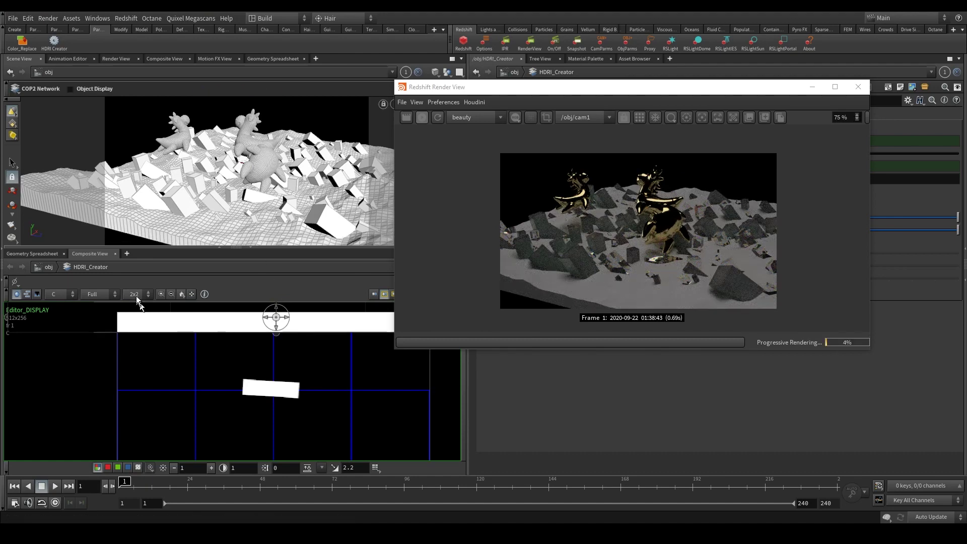
Step: Flatten Light 2 to a vertical scale of about -0.05 and lower the strip to translation about 0.43, 0.49
scroll(338, 147, up, 2)
alt+drag(337, 147, 275, 199)
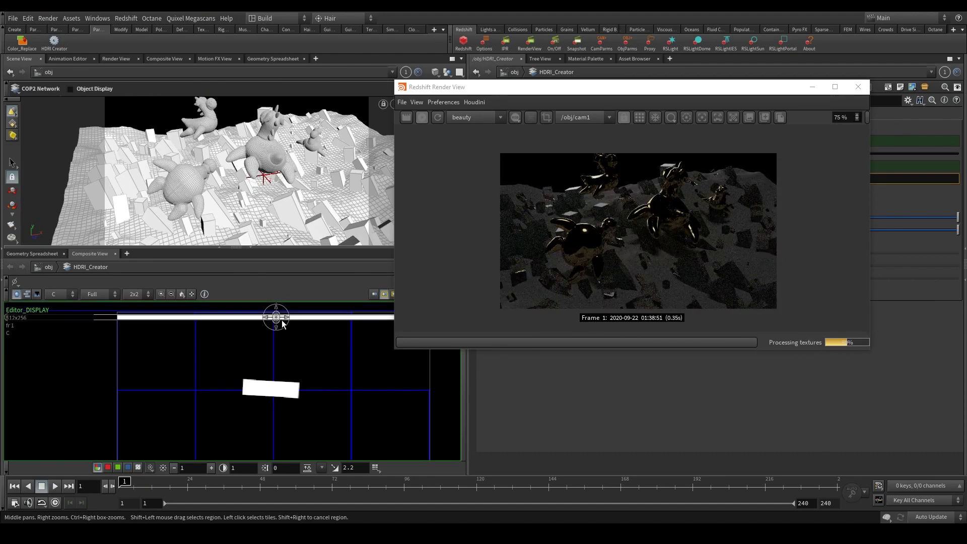
drag(277, 317, 258, 434)
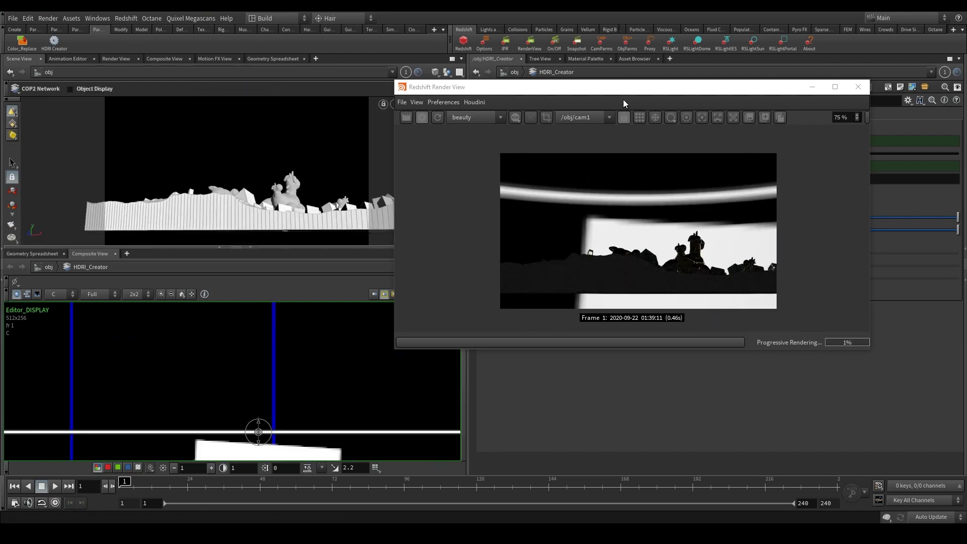
Step: On the Controls node, set Light 1's colour to 0, 0, 0 and Light 2's colour to red at 0.5, 0, 0
drag(620, 88, 235, 91)
key(p)
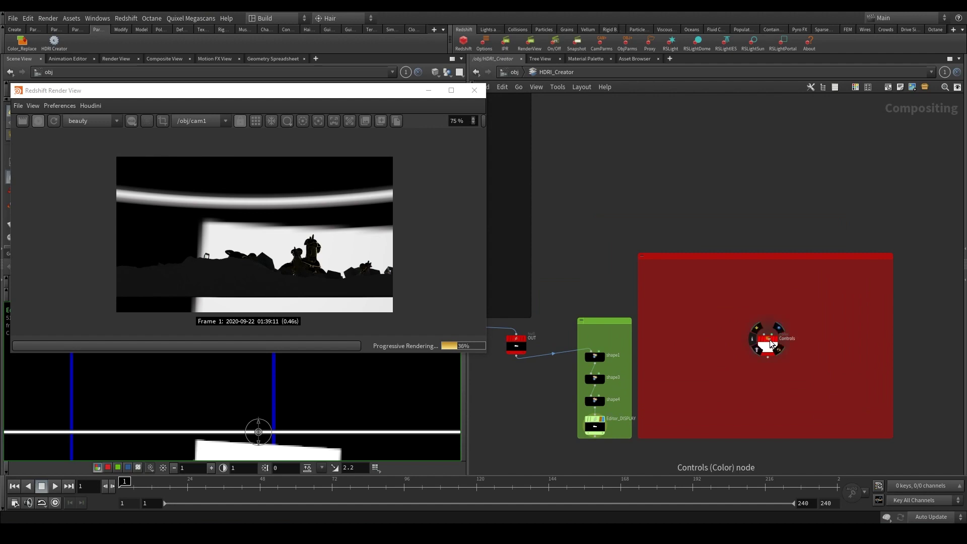
key(p)
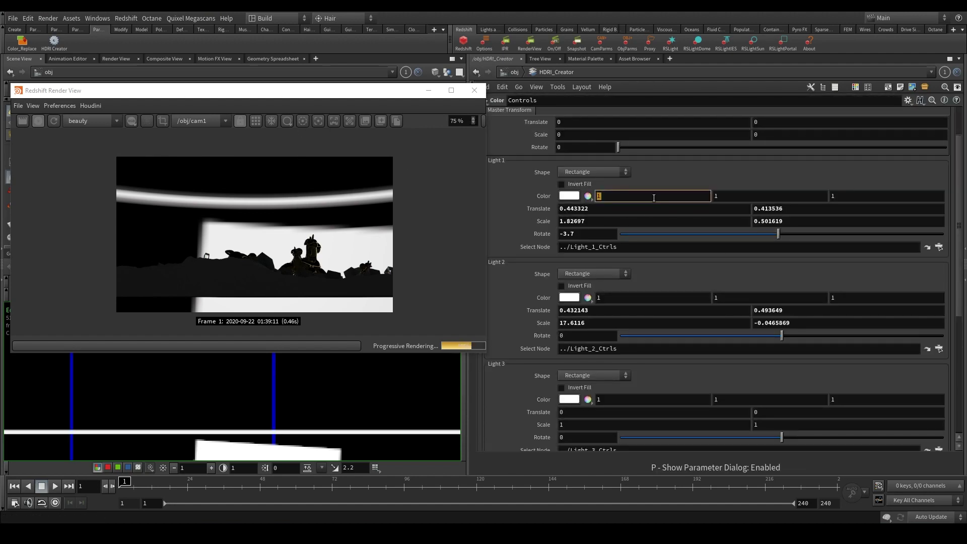
double_click(764, 197)
text(0)
double_click(859, 197)
text(0)
key(Return)
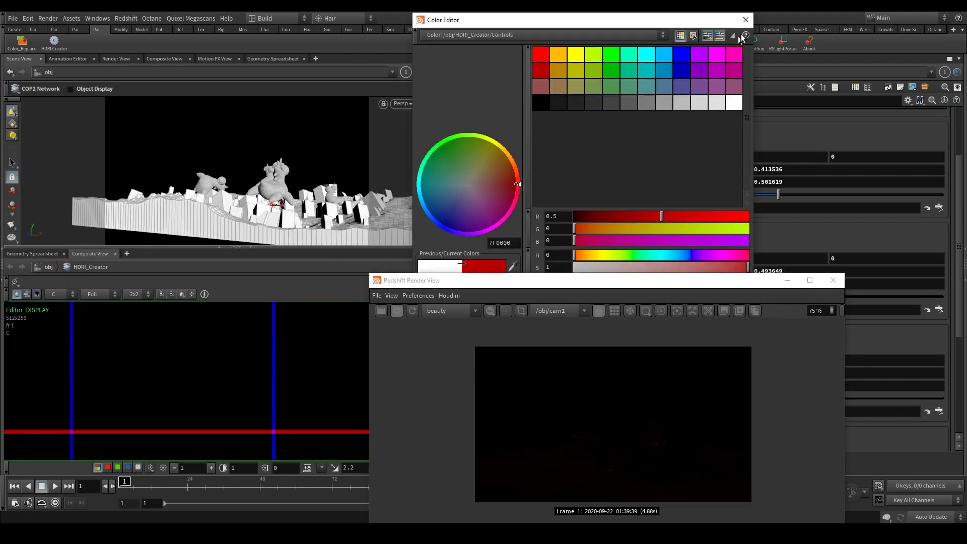
click(746, 20)
Step: Show the parameters of rslightdome1 at the object level and raise its Multiplier to brighten the red strip's lighting
scroll(521, 215, down, 3)
scroll(521, 216, up, 3)
alt+drag(242, 187, 292, 184)
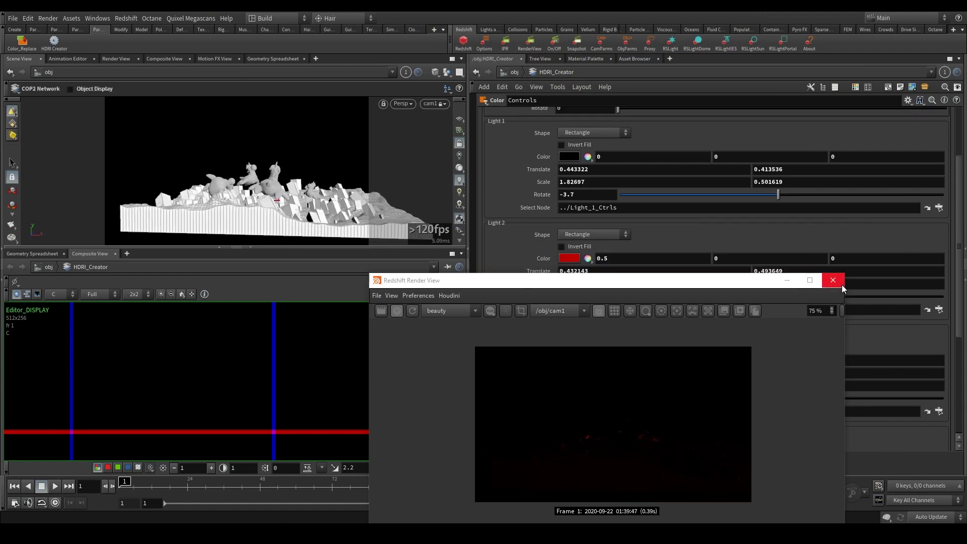
drag(715, 283, 428, 161)
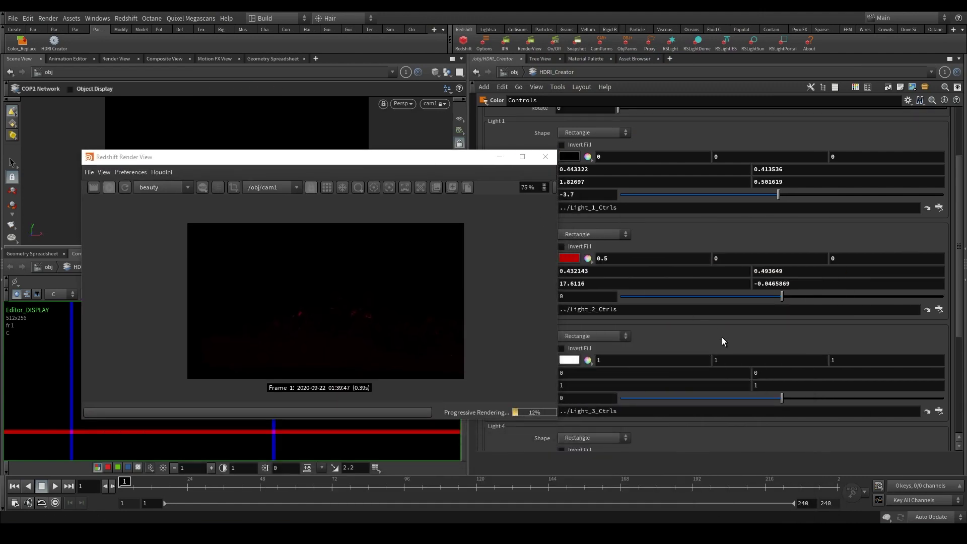
key(p)
key(u)
click(673, 318)
key(p)
drag(463, 163, 409, 151)
drag(621, 258, 697, 262)
drag(348, 150, 662, 155)
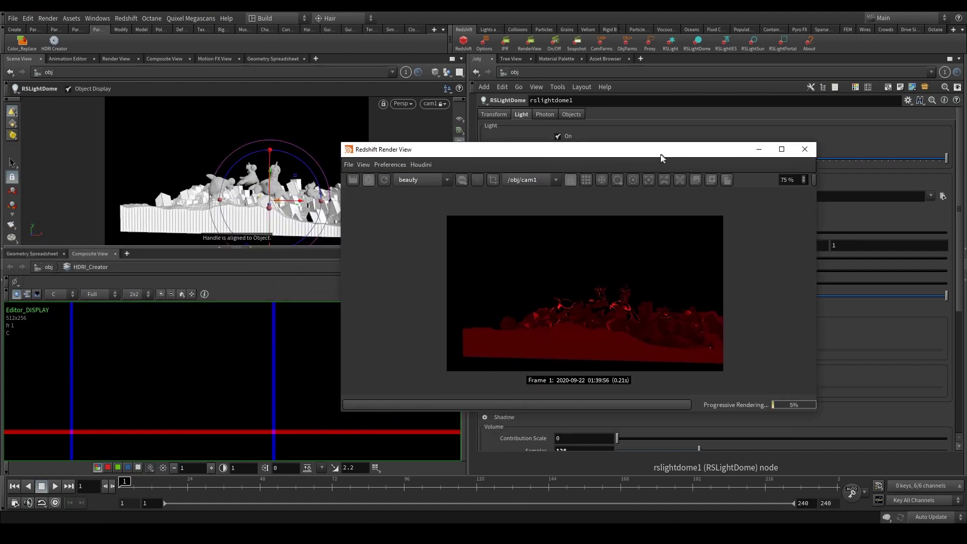
right_click(248, 199)
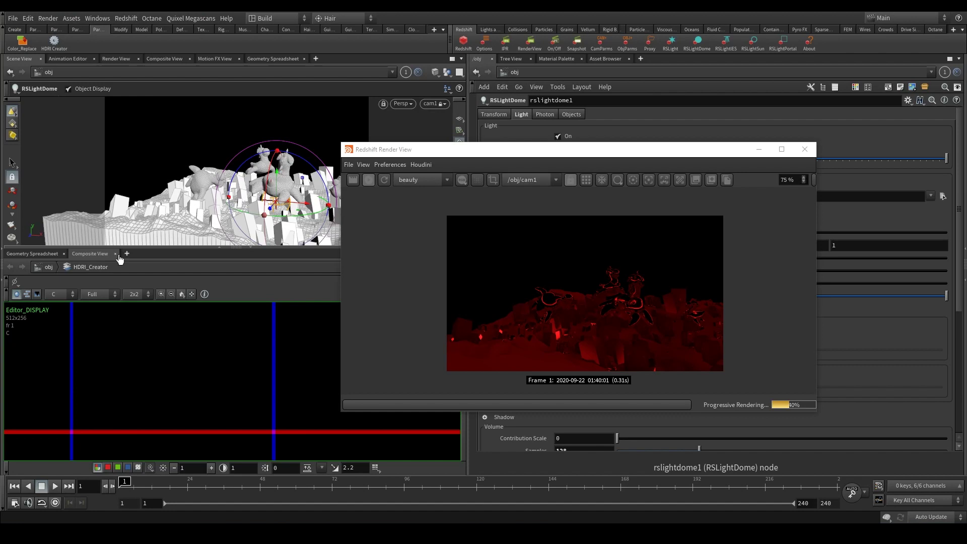
Step: Set the Multiplier of rslightdome1 back to 1
drag(547, 162, 257, 58)
click(581, 260)
text(1)
key(Return)
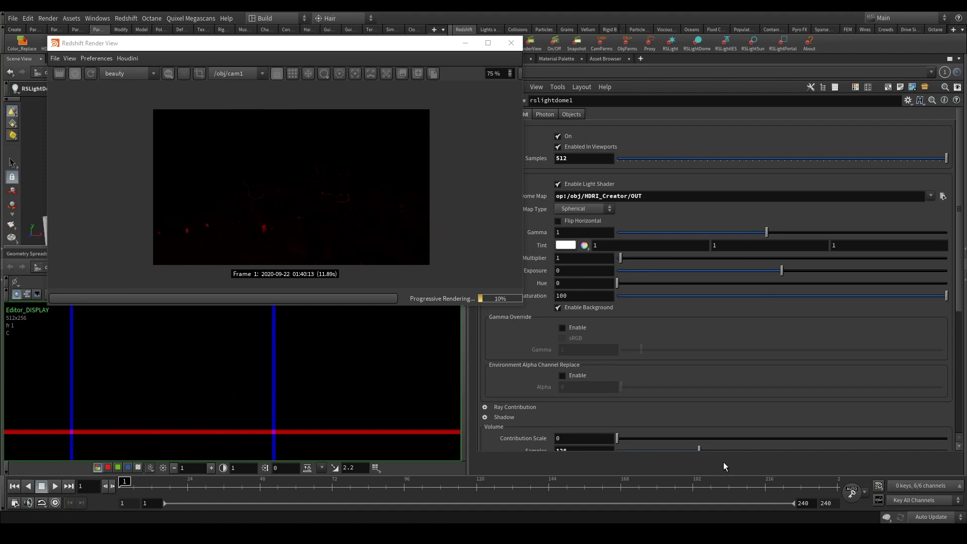
Step: Return to the Controls node's parameters inside HDRI_Creator and set Light 2's colour to 1, 1, 1
key(p)
double_click(656, 360)
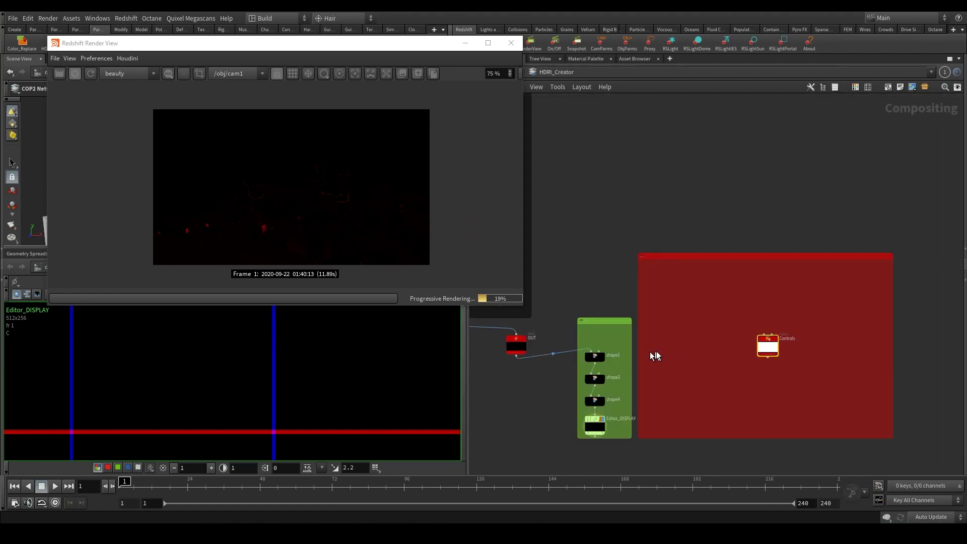
key(p)
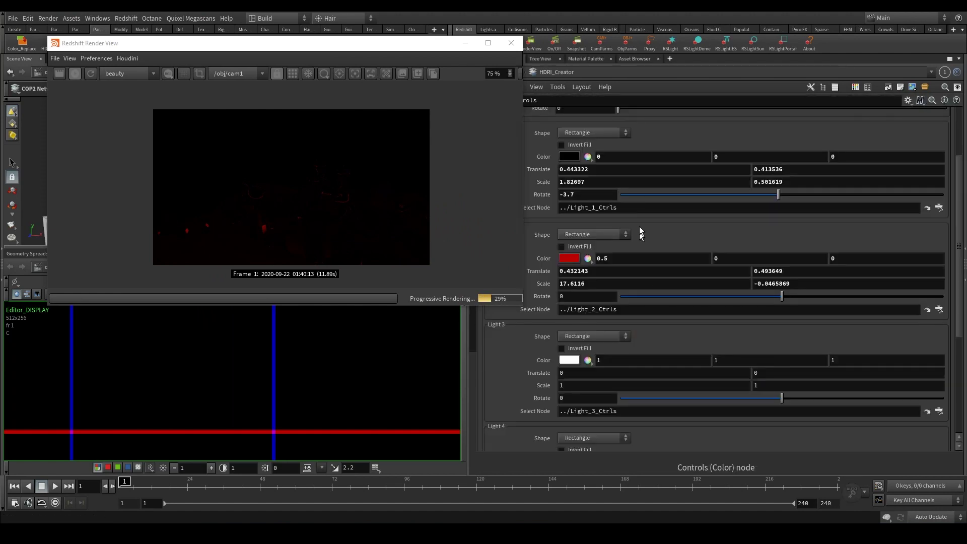
scroll(655, 224, up, 3)
text(1)
key(Tab)
text(1)
key(Tab)
text(1)
key(Tab)
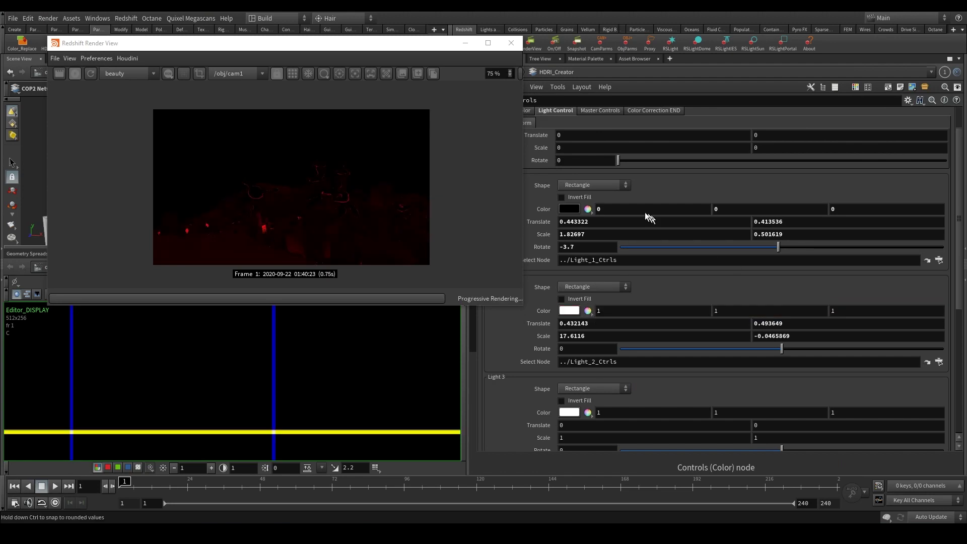
Step: Set Light 1's colour to 1, 1, 1 and restart the Redshift render
click(633, 211)
text(1)
key(Tab)
text(1)
key(Tab)
text(1)
key(Tab)
click(90, 74)
drag(285, 37, 336, 155)
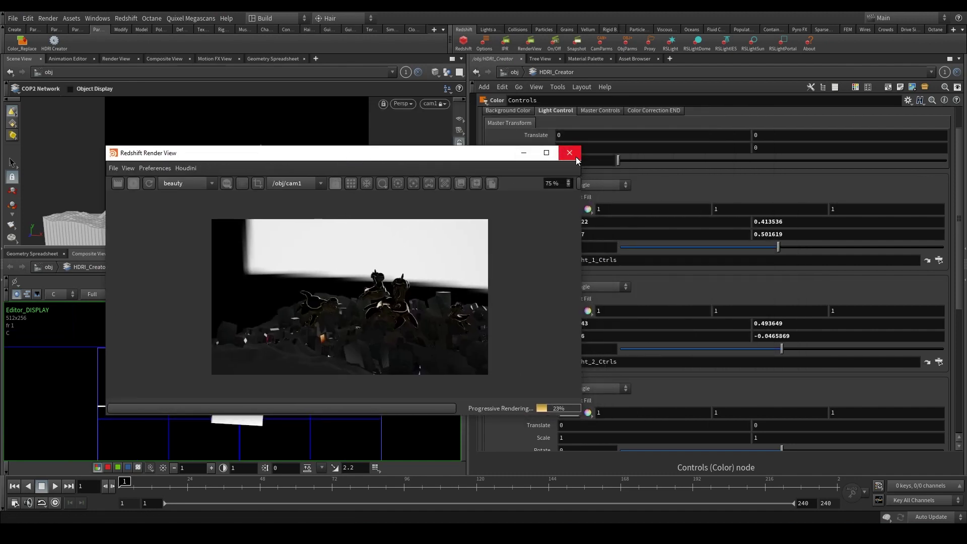
drag(434, 157, 349, 109)
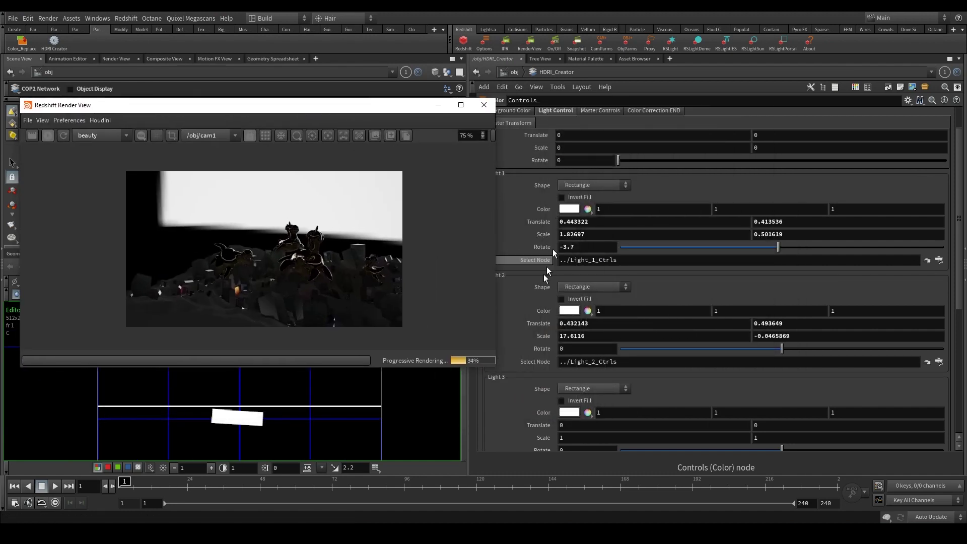
Step: Reset Light 2's scale and translation and Light 1's rotation, translation and scale to their defaults
ctrl+middle_click(546, 336)
ctrl+middle_click(542, 326)
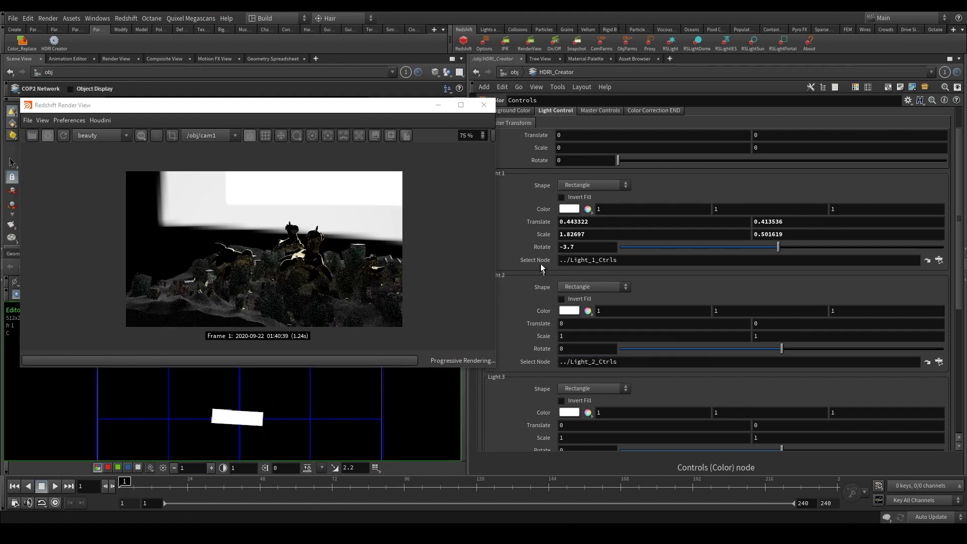
ctrl+middle_click(540, 247)
ctrl+middle_click(540, 223)
ctrl+middle_click(541, 235)
middle_drag(150, 443, 146, 439)
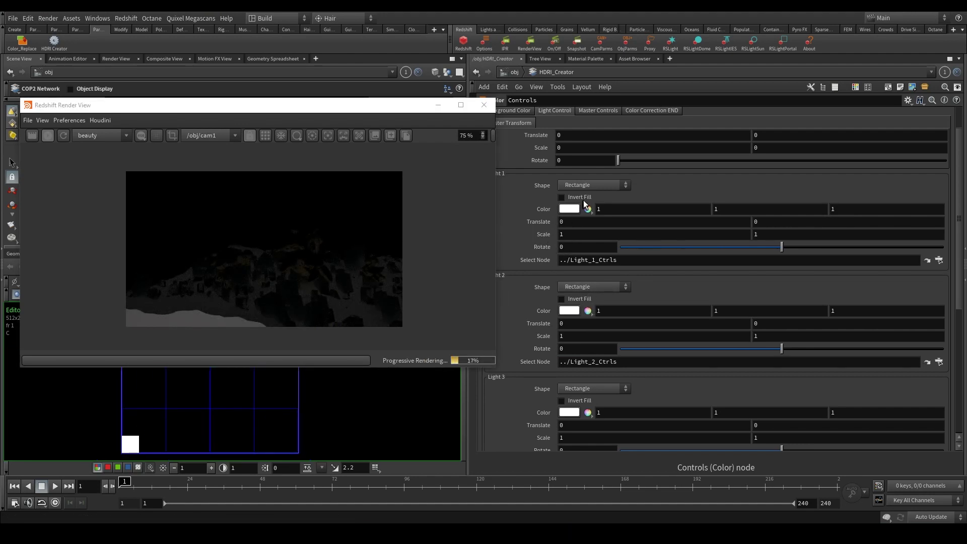
Step: Set Light 1's translation to 0.5, 0.5 and Light 2's translation to 0.25, 0.5
click(668, 222)
text(0.5)
key(Tab)
text(0.5)
key(Return)
click(660, 322)
text(0.25)
key(Tab)
text(0.5)
key(Return)
Step: Raise the Amount of Lights to 5 and set Light 3's vertical translation to 0.5
scroll(685, 300, up, 2)
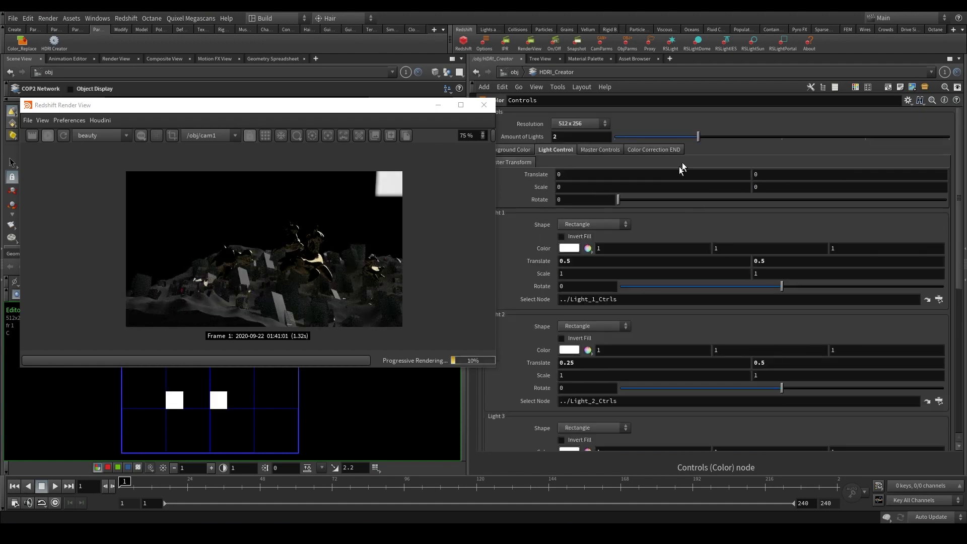
drag(866, 137, 949, 136)
scroll(599, 291, down, 6)
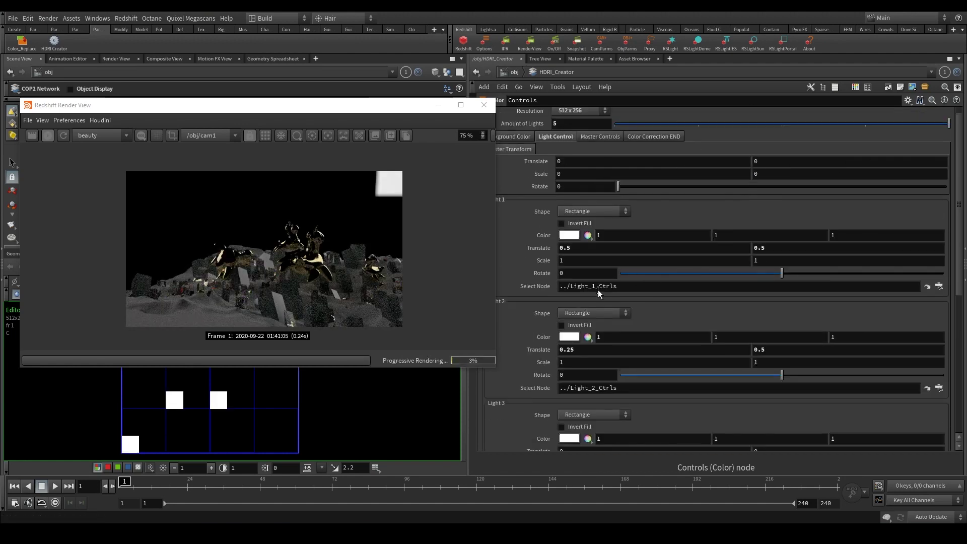
click(614, 308)
key(Tab)
text(0.5)
key(Return)
Step: Set Light 4's translation to 0.75, 0.5 and Light 5's translation to 0.6, 0.75
scroll(665, 348, down, 2)
click(665, 370)
text(0.75)
key(Tab)
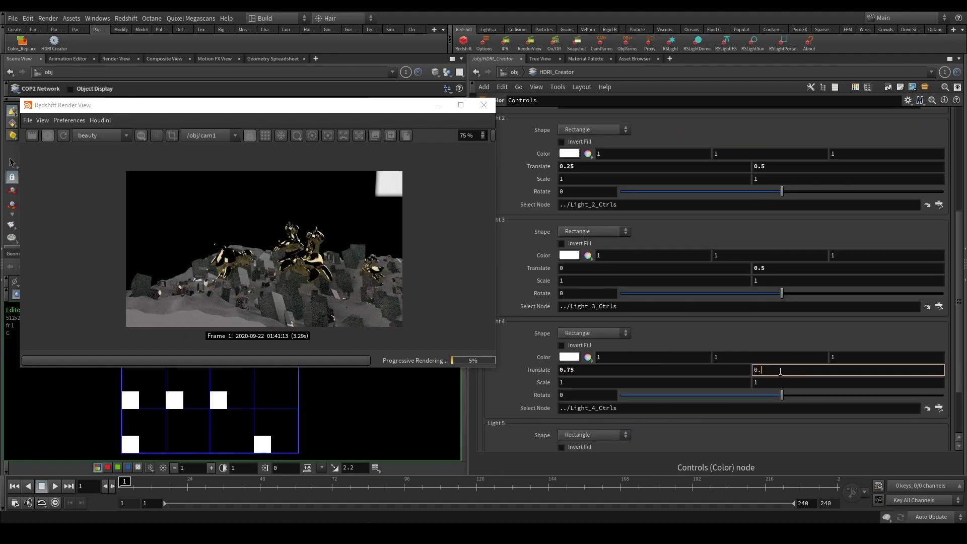
click(793, 394)
text(.75)
key(Return)
double_click(565, 395)
text(0.6)
Step: Uncover the Composite View and reduce the Amount of Lights to 4
scroll(204, 443, down, 2)
scroll(655, 323, up, 6)
scroll(217, 428, up, 2)
drag(227, 106, 212, 16)
middle_drag(239, 423, 261, 402)
scroll(261, 401, up, 2)
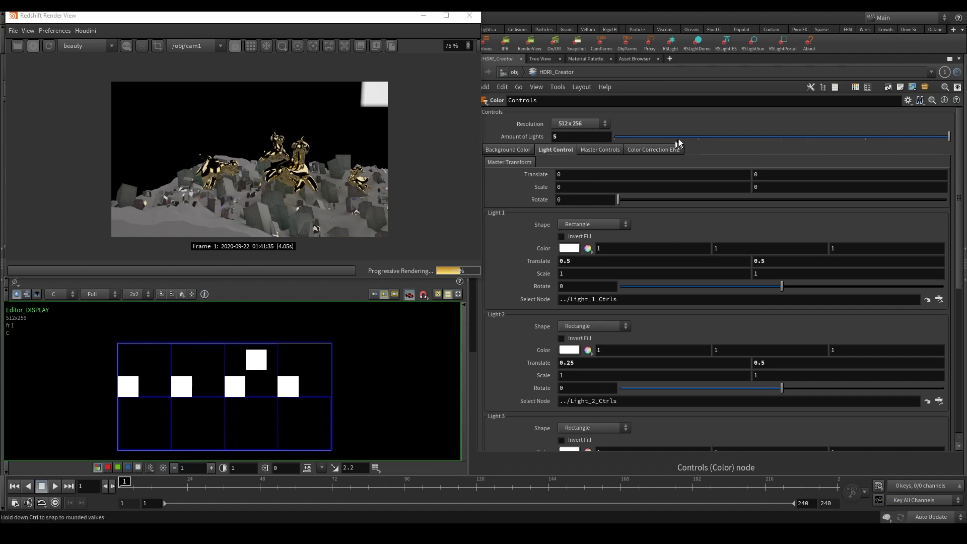
click(866, 136)
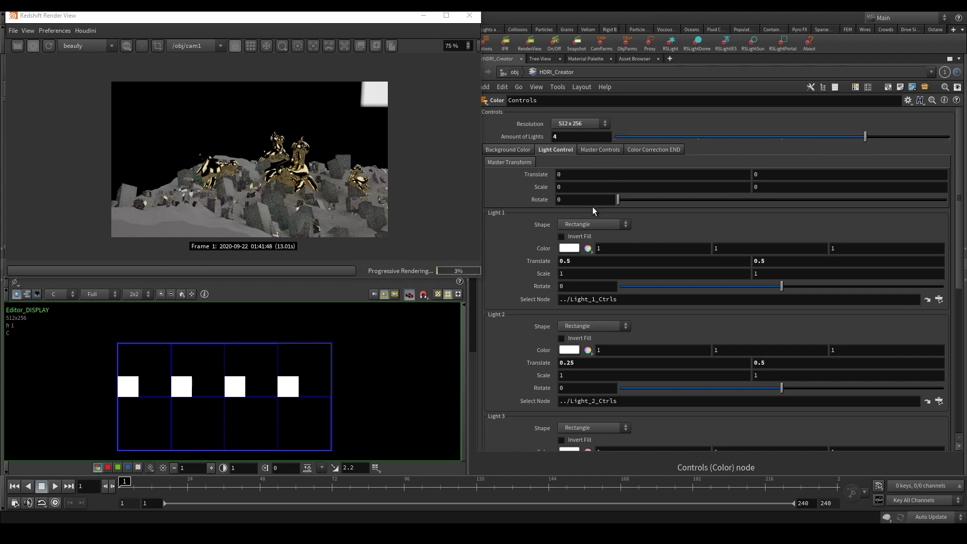
Step: Shift all lights together by setting the Master Transform's horizontal translation to .075
middle_drag(565, 175, 570, 176)
click(578, 177)
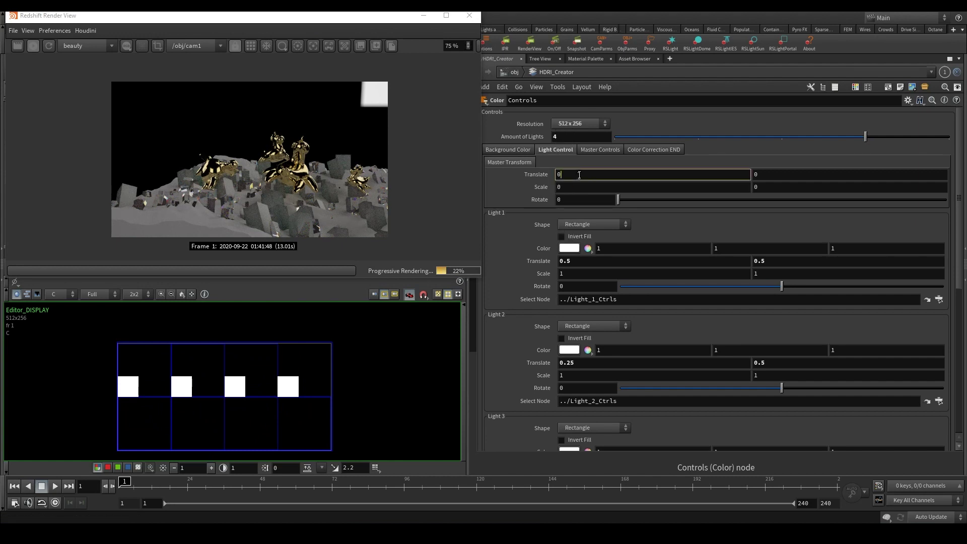
text(.)
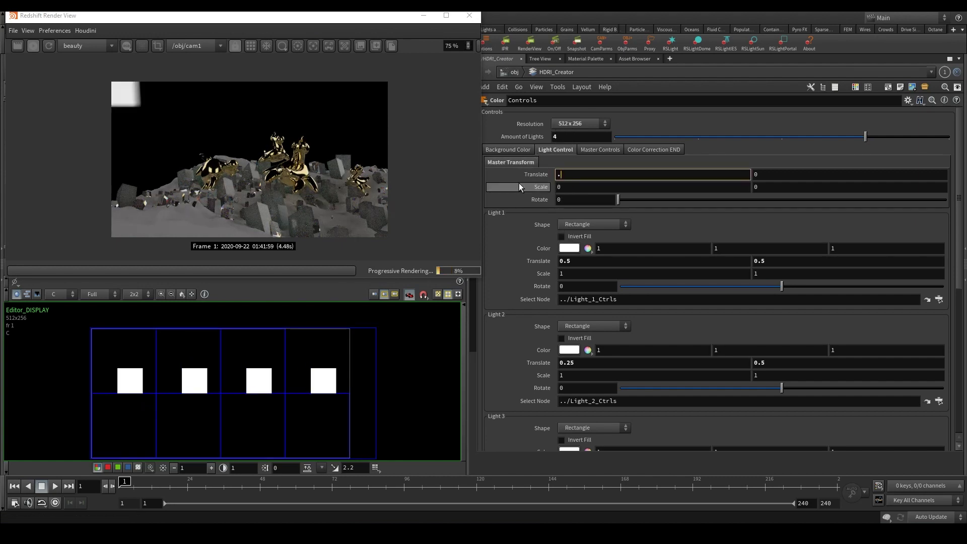
text(075)
key(Return)
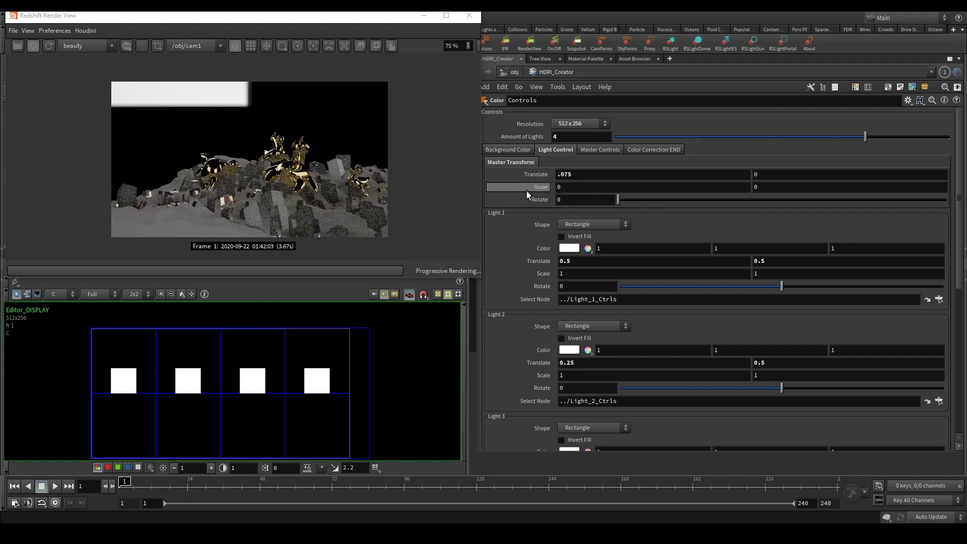
Step: Set the Master Transform's vertical translation to -.25 and change it to -.1
scroll(229, 419, down, 1)
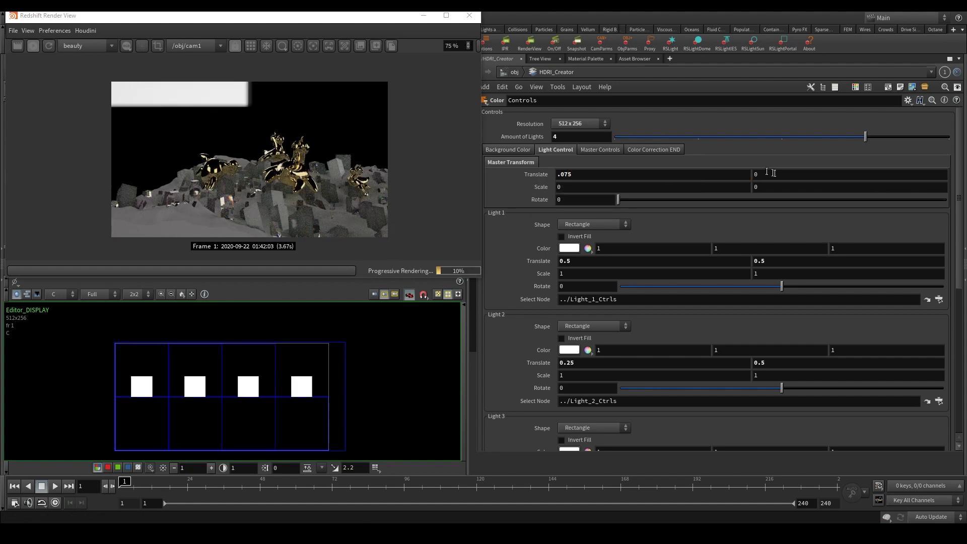
text(.25)
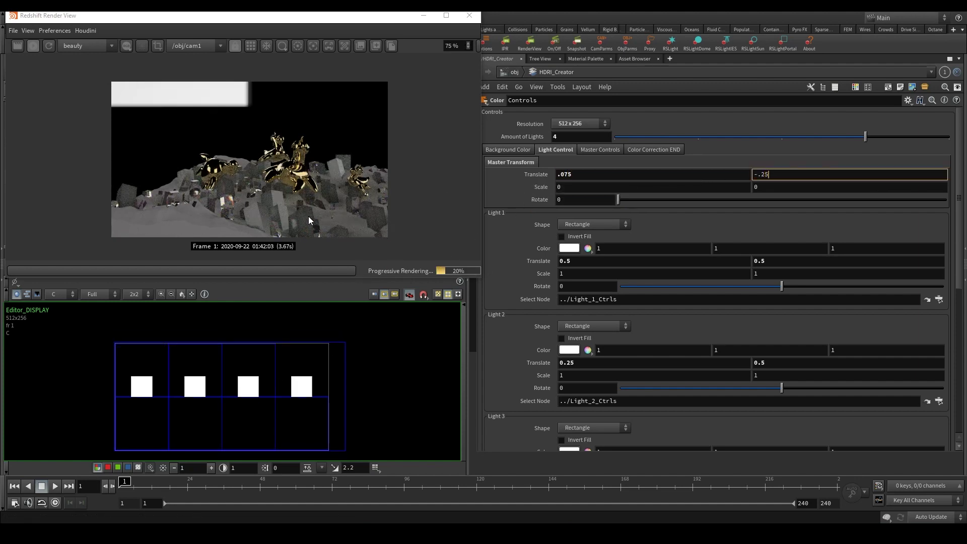
key(Return)
text(-.1)
key(Return)
Step: Vary the Master Transform's horizontal and vertical scale and rotate all lights to 8.9
mouse_move(560, 188)
middle_down()
mouse_move(587, 190)
mouse_move(562, 190)
middle_up()
middle_drag(813, 188, 869, 182)
middle_drag(572, 199, 93, 89)
Step: Reset the Master Transform's scale, translation and rotation to their defaults
ctrl+middle_click(616, 186)
ctrl+middle_click(615, 177)
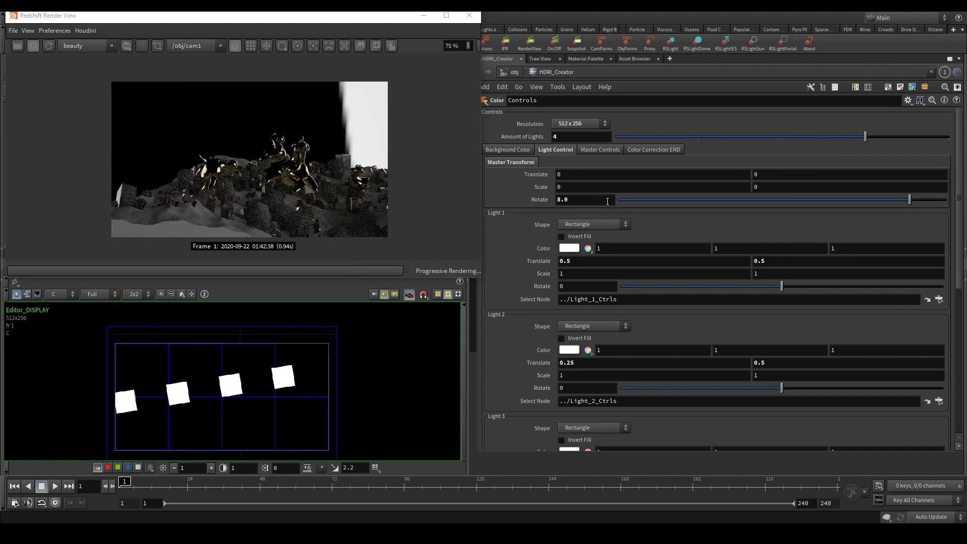
ctrl+middle_click(608, 202)
Step: Set the Master Transform's scale to -0.7, -0.7 and its vertical translation to .01, and inspect the render
middle_drag(537, 187, 500, 187)
click(773, 174)
text(.)
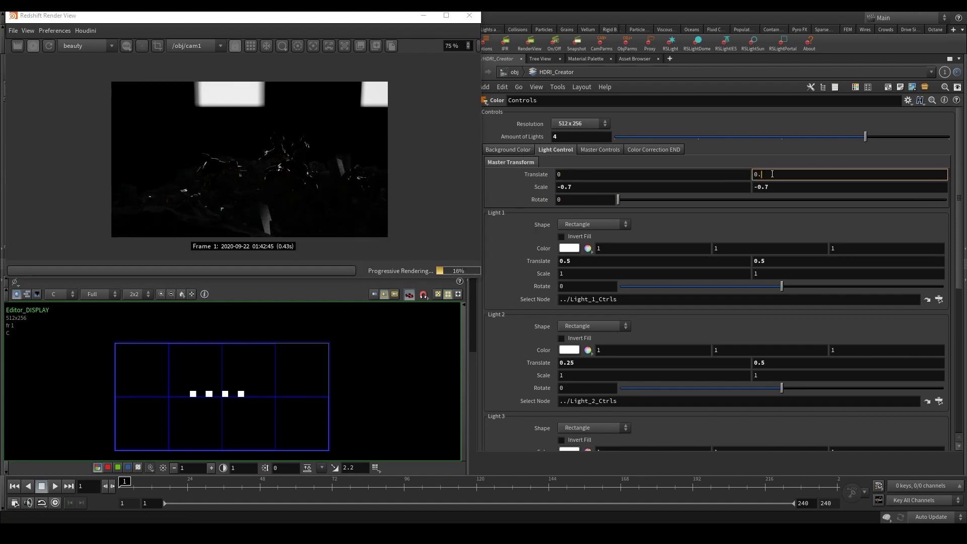
text(01)
key(Return)
drag(215, 22, 522, 48)
mouse_move(174, 202)
mouse_down()
mouse_move(166, 217)
mouse_move(202, 202)
mouse_move(196, 232)
mouse_move(190, 206)
mouse_up()
middle_drag(189, 205, 188, 167)
drag(557, 49, 248, 51)
scroll(411, 202, up, 3)
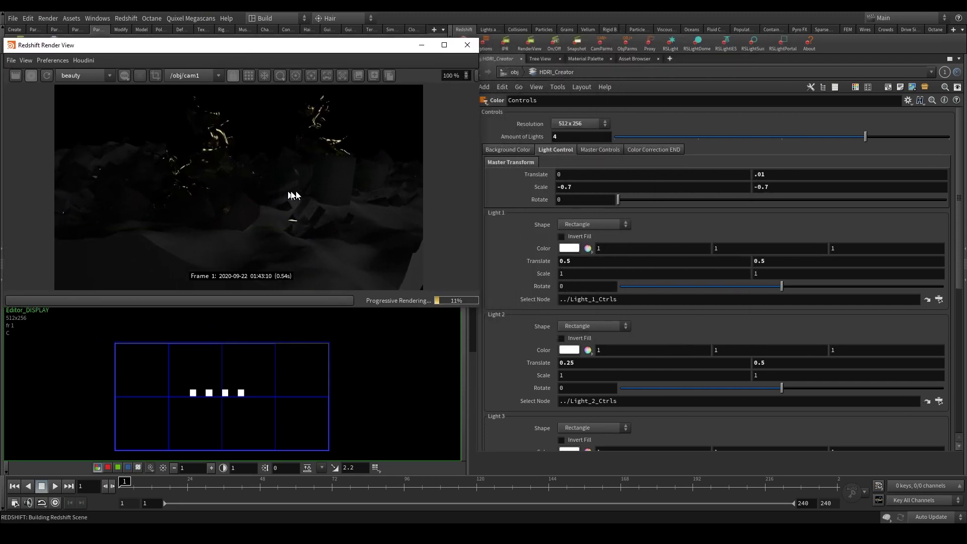
Step: Switch on the Blur in the Master Controls with a Blur Size of 44.6 and refresh the render
click(601, 154)
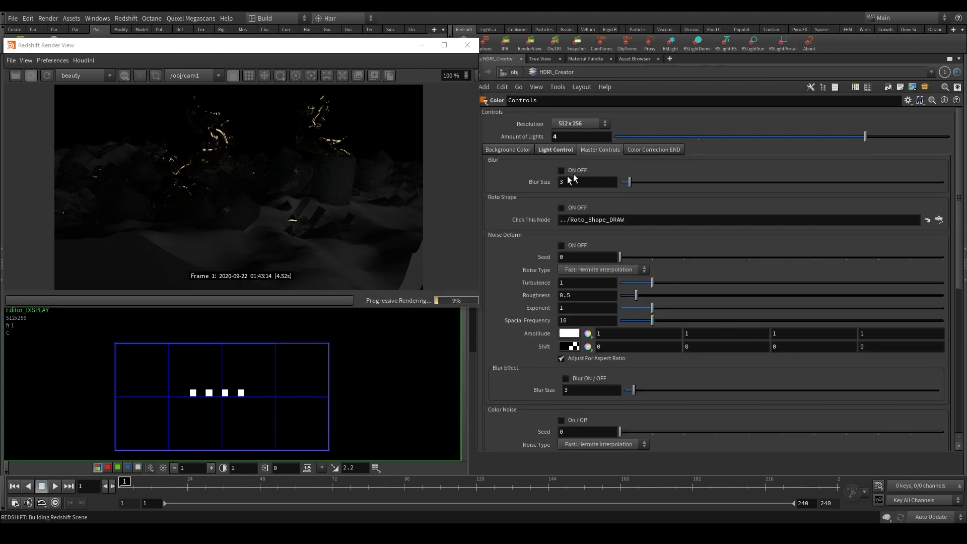
click(562, 170)
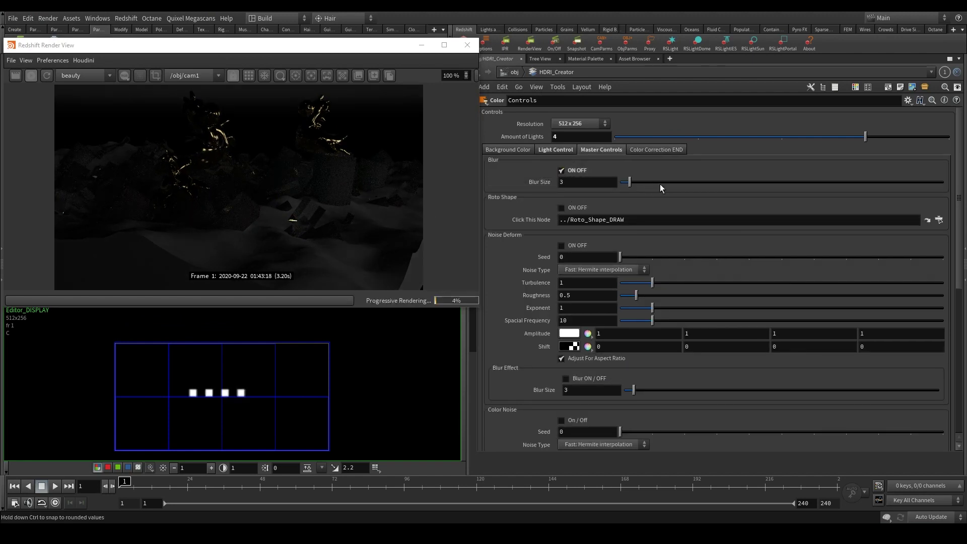
click(836, 191)
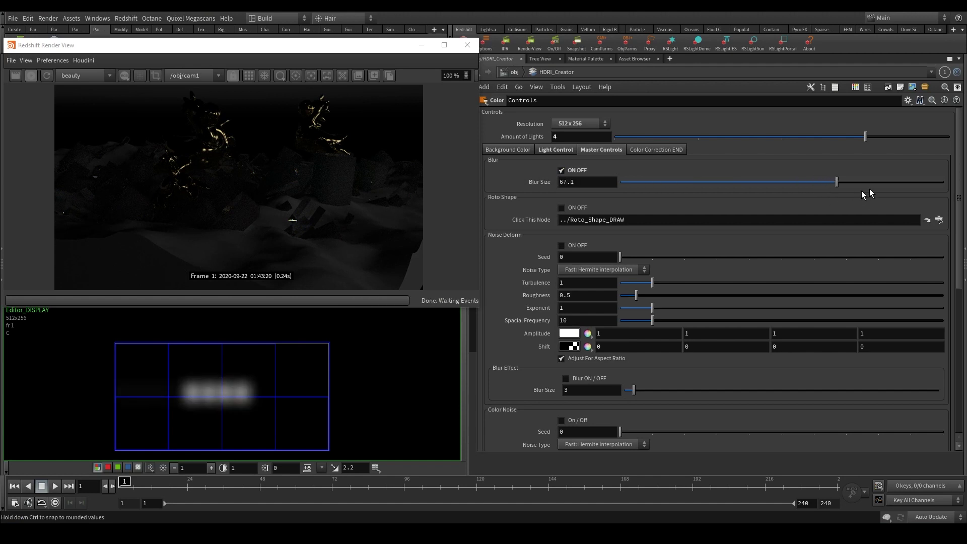
click(696, 185)
drag(696, 184, 698, 184)
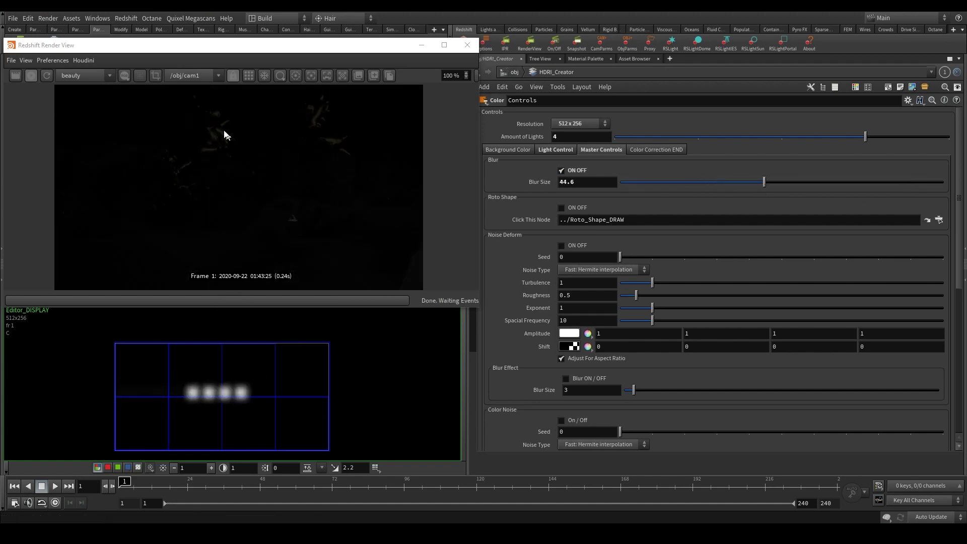
click(52, 77)
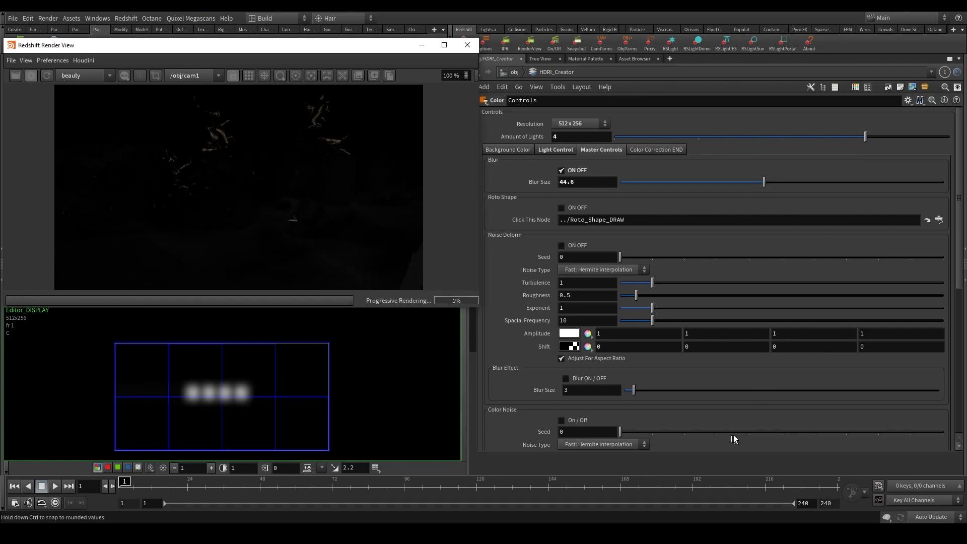
Step: Check the light settings of the rslightdome1 dome light at object level and return to the HDRI_Creator network
key(i)
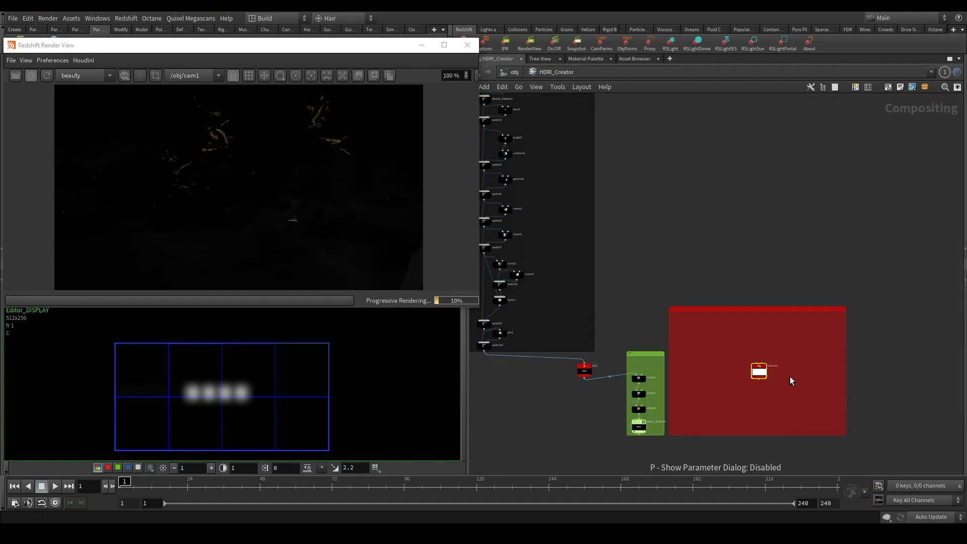
key(u)
click(676, 318)
key(p)
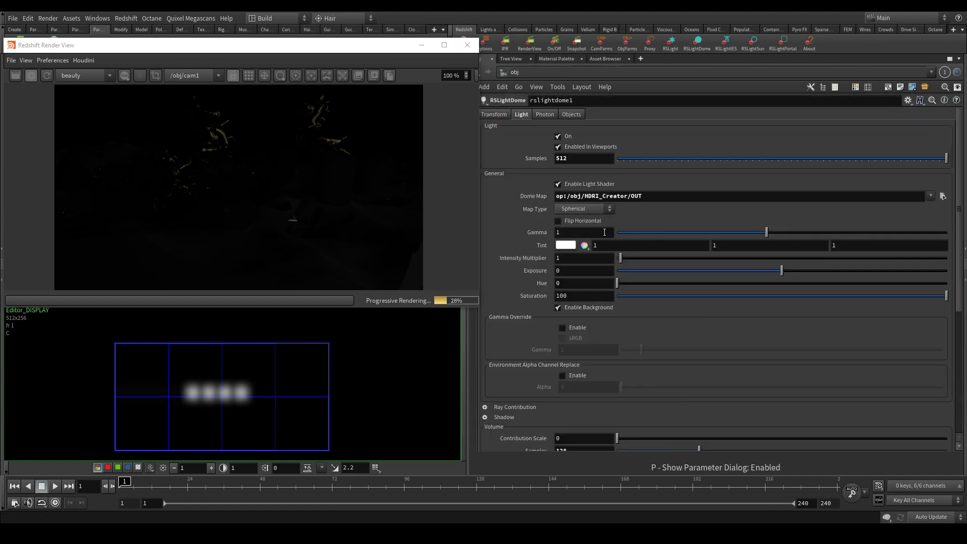
key(p)
double_click(680, 360)
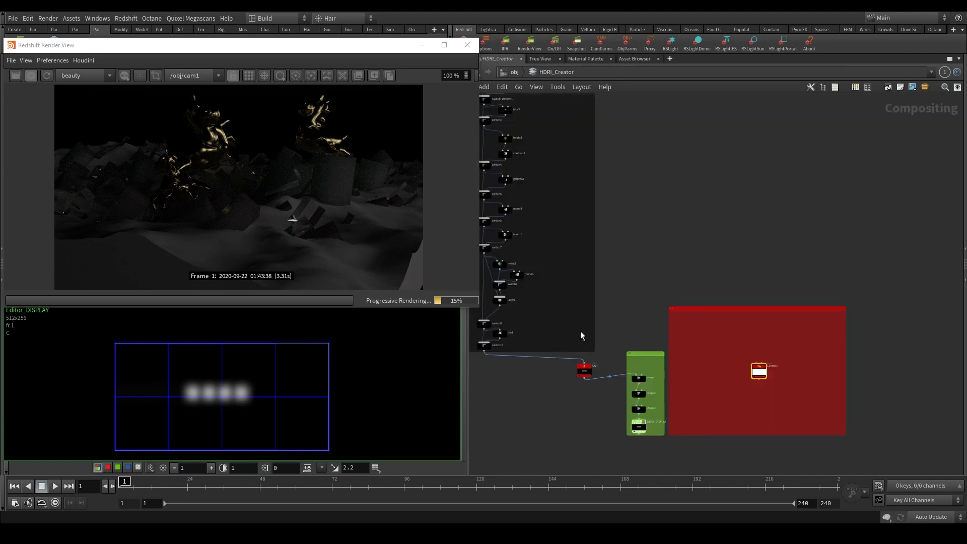
Step: Restart the render and tumble the camera view to inspect how the blurred lights affect the scene
click(46, 75)
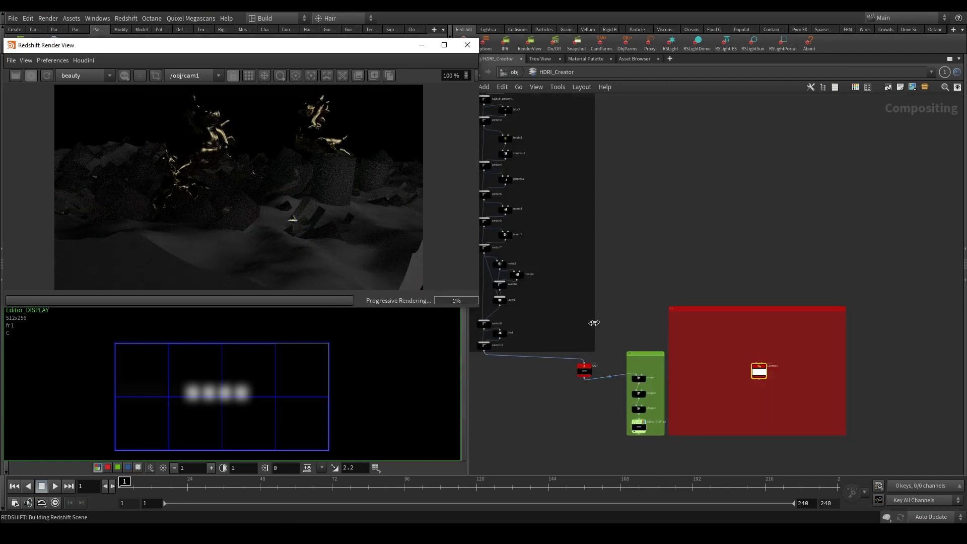
drag(359, 50, 475, 46)
drag(101, 180, 75, 221)
scroll(751, 398, up, 2)
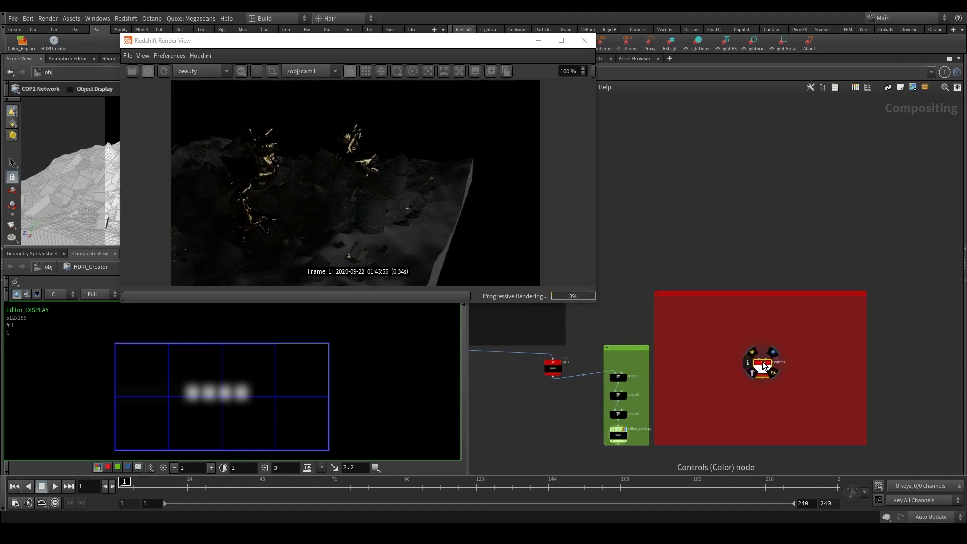
Step: Reopen the Controls node's parameters, switch the Blur off and set its Blur Size to 0
key(p)
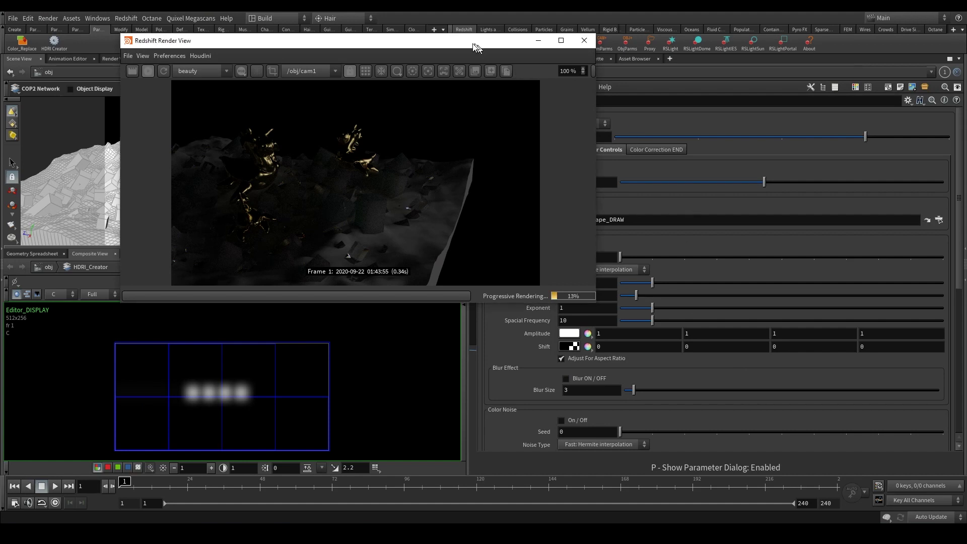
drag(475, 39, 397, 42)
click(563, 169)
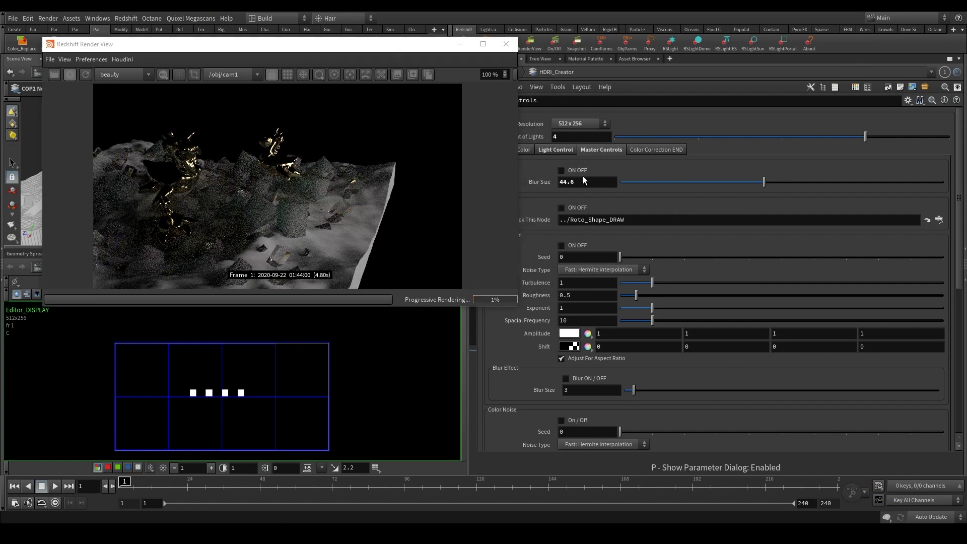
drag(763, 182, 553, 184)
scroll(568, 168, down, 2)
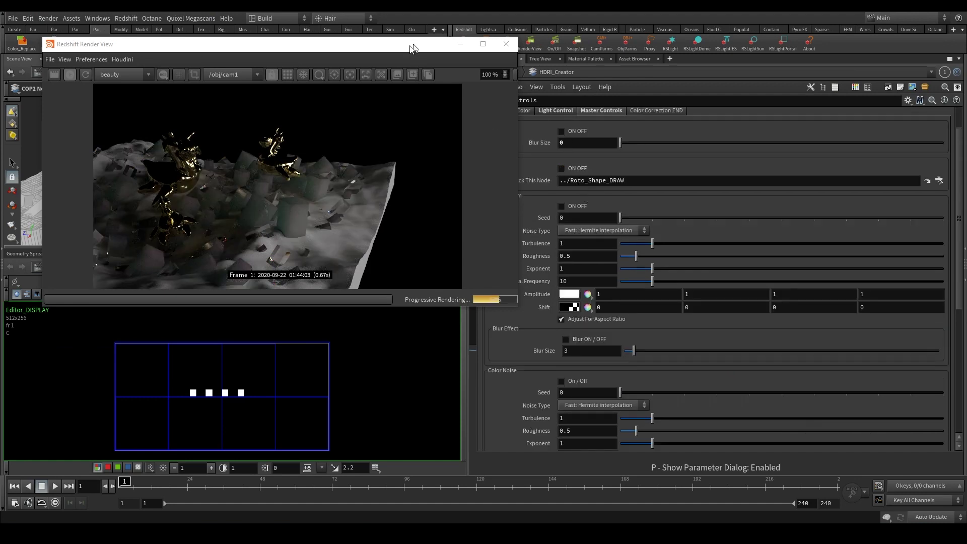
Step: Switch on the Roto Shape in the Master Controls and open the Roto_Shape_DRAW node for drawing
drag(416, 45, 388, 39)
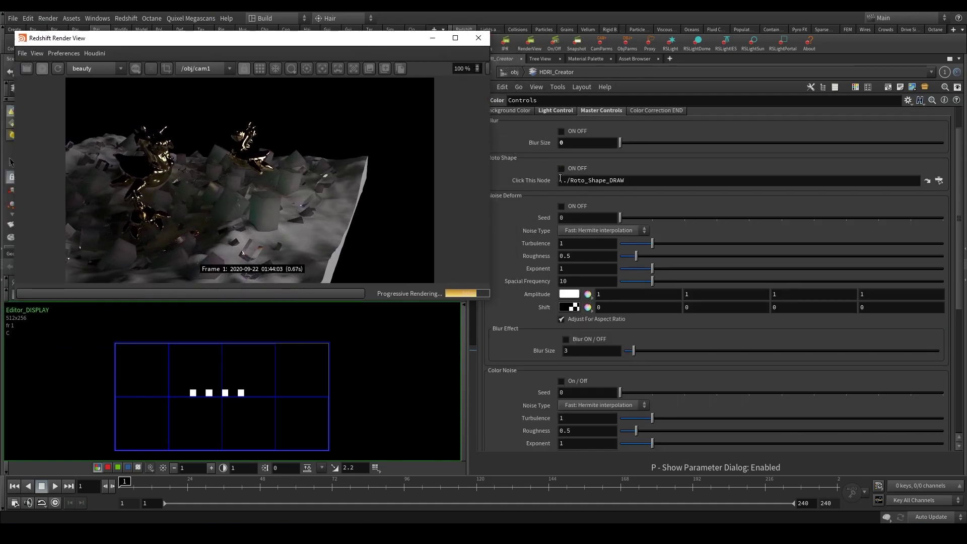
scroll(543, 178, up, 1)
drag(387, 41, 367, 39)
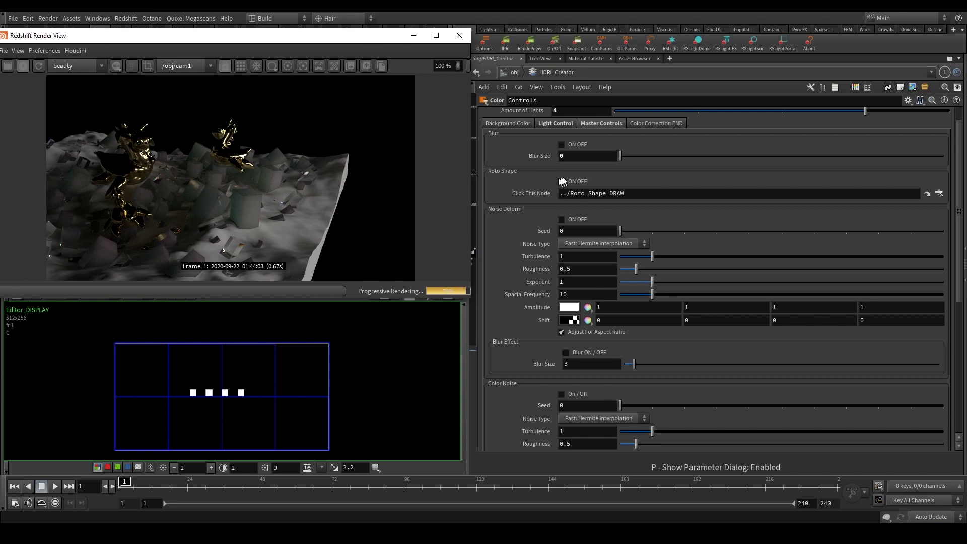
click(581, 180)
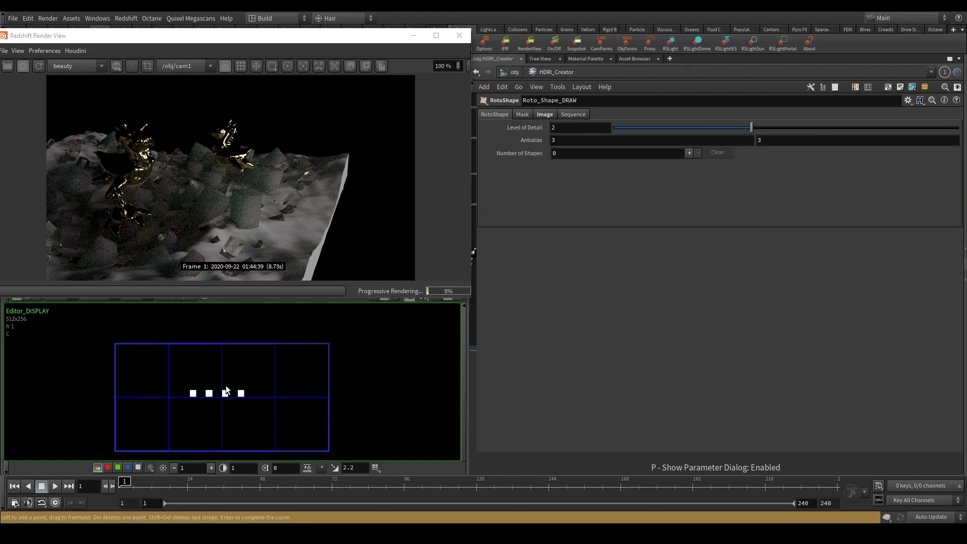
Step: Draw a closed, wavy Bezier roto shape around and above the four lights in the Composite View
scroll(230, 402, up, 1)
scroll(230, 402, up, 1)
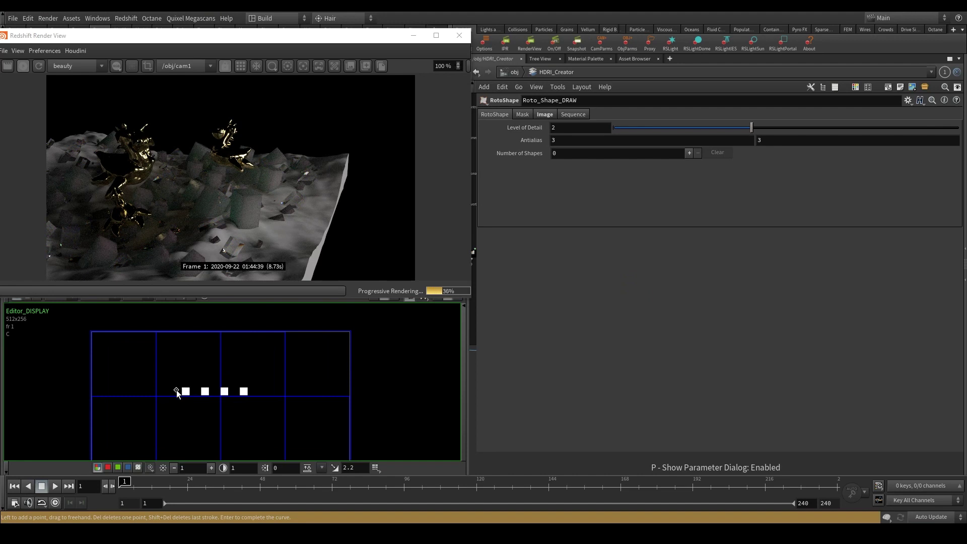
click(138, 392)
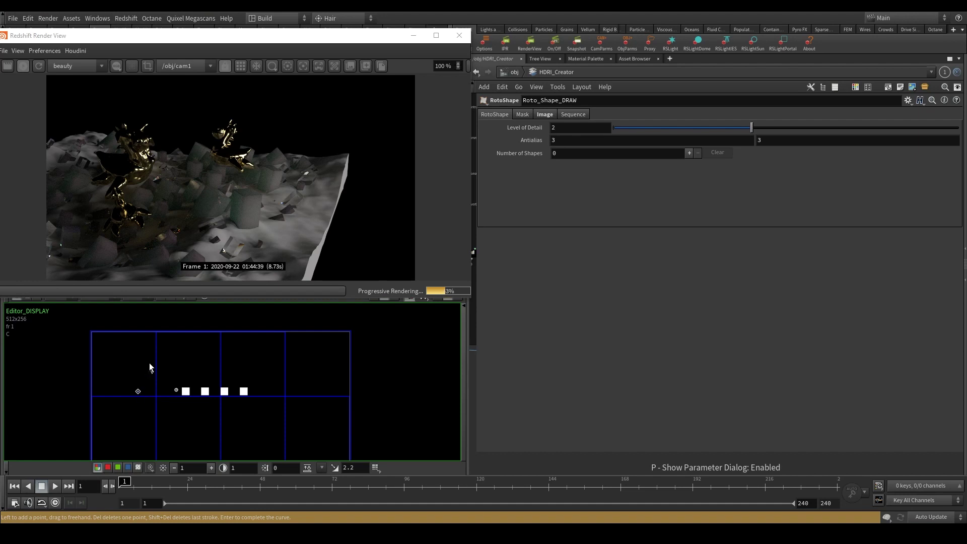
click(186, 358)
drag(233, 360, 237, 360)
click(253, 378)
click(297, 371)
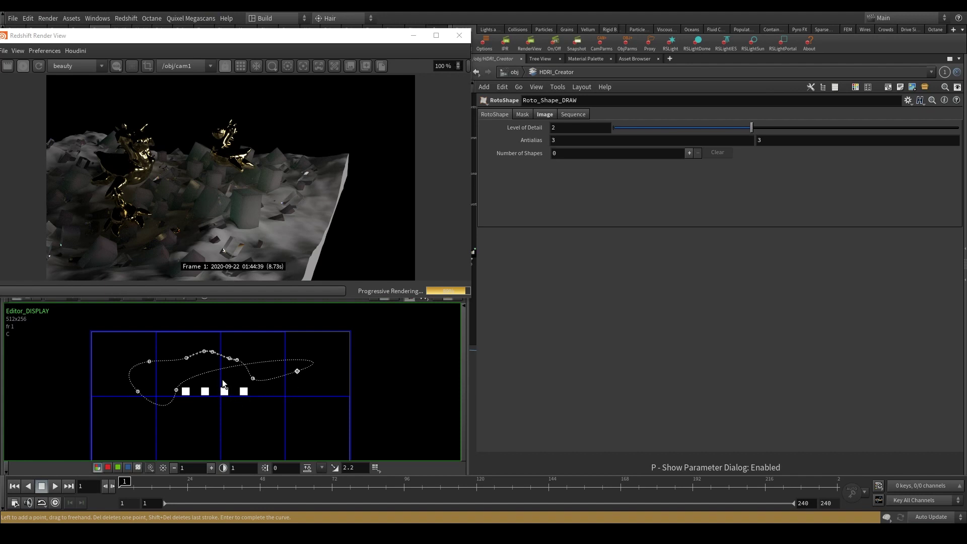
key(Return)
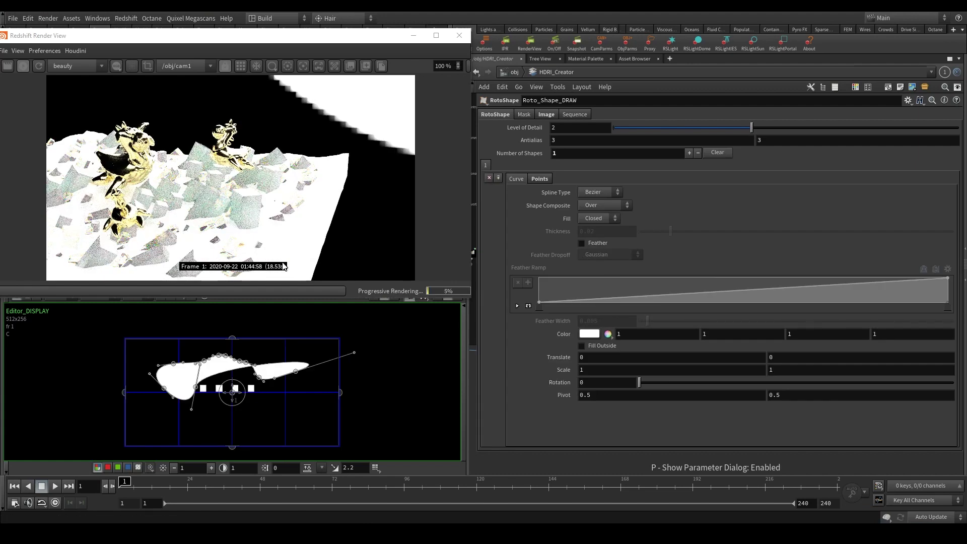
Step: Tumble the camera to see the roto shape's lighting in the render and adjust the shape in the Composite View
drag(355, 35, 635, 43)
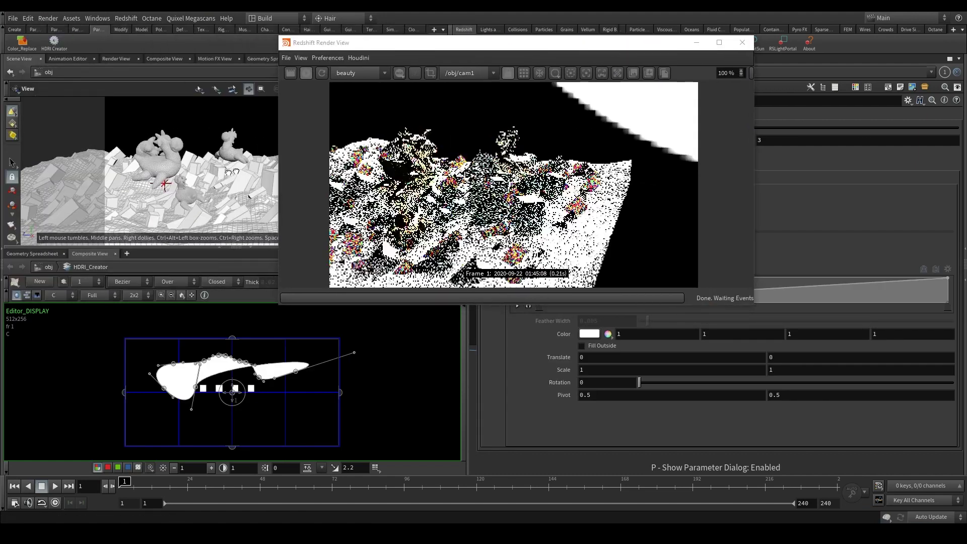
drag(271, 156, 204, 206)
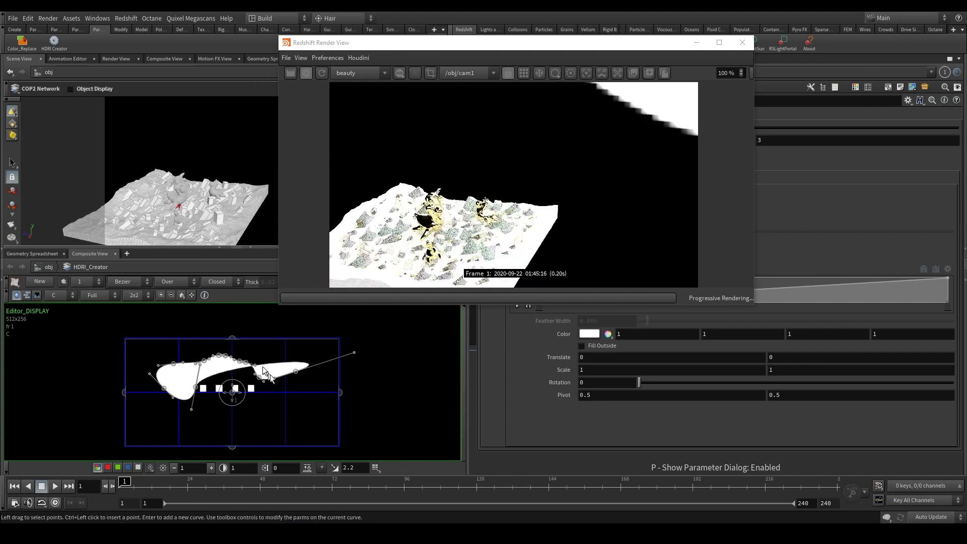
drag(357, 334, 299, 336)
drag(299, 354, 257, 411)
Step: Set the roto shape's colour to dark red (.1, 0, 0) and toggle Fill Outside on and back off
drag(454, 43, 187, 66)
click(589, 334)
click(544, 40)
click(745, 6)
click(618, 334)
text(.)
key(Return)
click(582, 347)
click(581, 346)
Step: Scale the roto shape to 0.2 and move it to a translation of -0.121339, 0.114017
middle_drag(564, 370, 534, 369)
scroll(227, 389, up, 5)
drag(222, 382, 189, 354)
Step: Reposition the Redshift Render View and tumble the camera to inspect the red roto shape's reflections on the model
drag(151, 65, 487, 114)
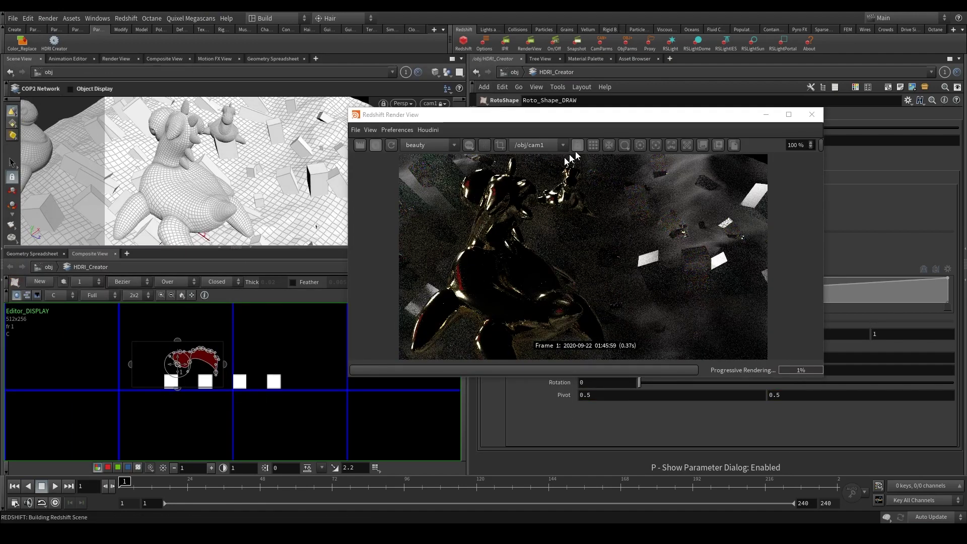
drag(596, 122, 592, 58)
alt+drag(222, 176, 214, 151)
drag(508, 56, 173, 21)
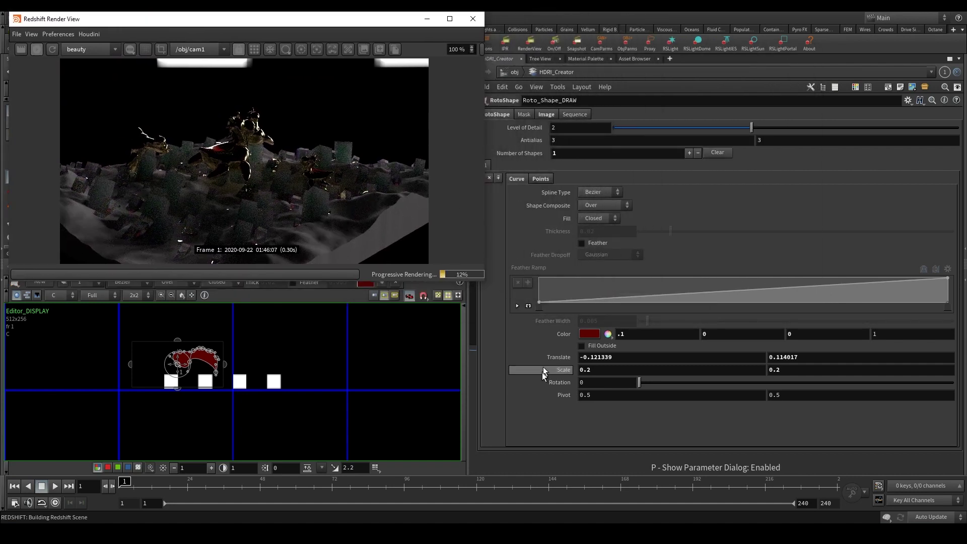
Step: Revert the Roto_Shape_DRAW node to its factory defaults to remove the drawn shape
click(908, 101)
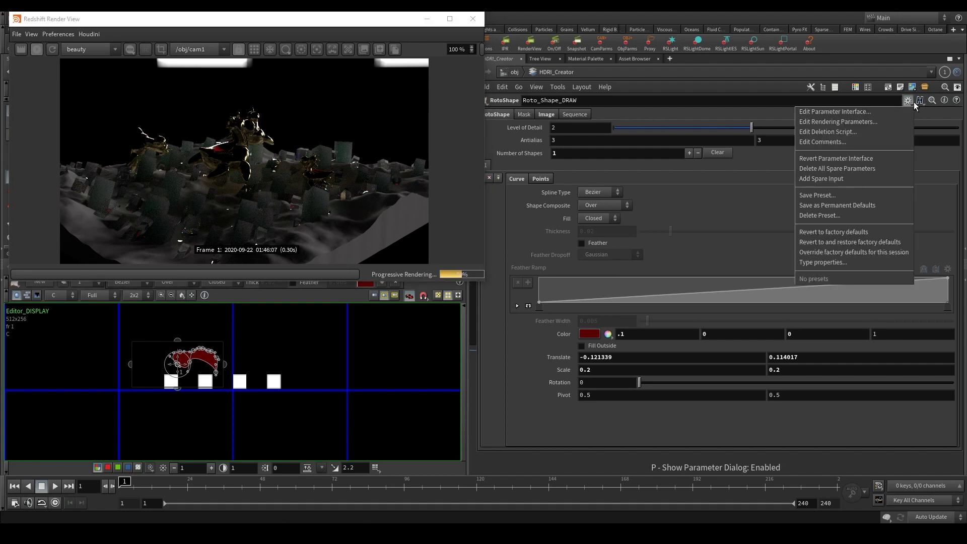
click(881, 232)
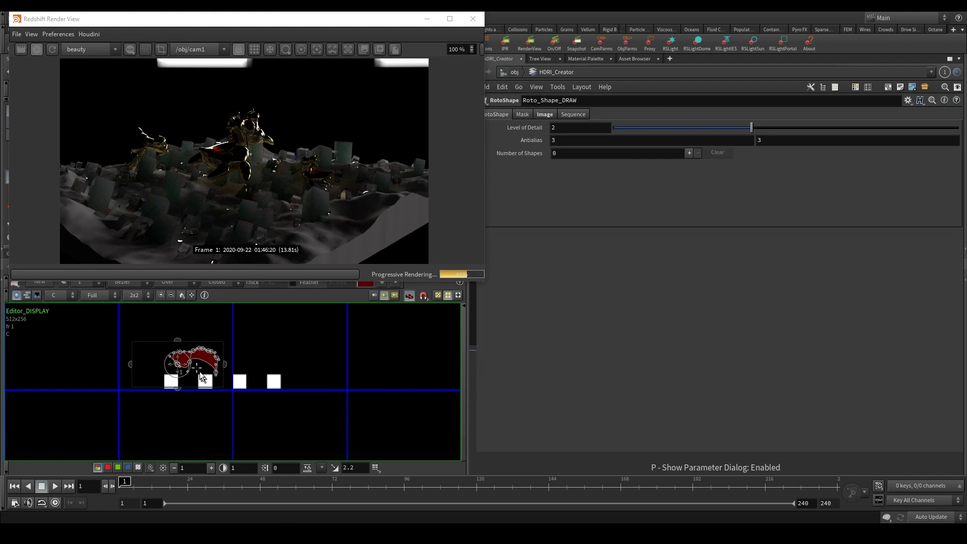
scroll(215, 372, down, 2)
scroll(206, 370, up, 1)
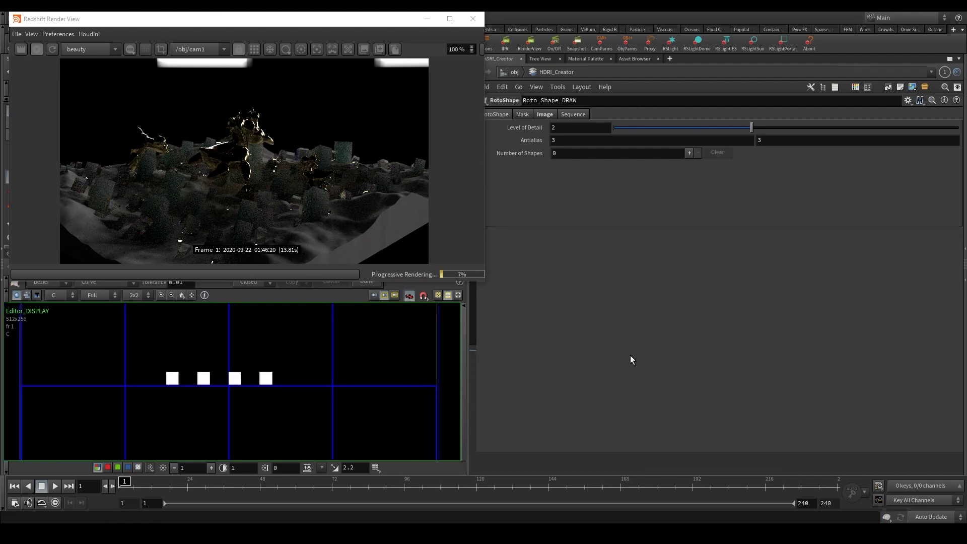
Step: Return to the Controls node's parameters and switch on Noise Deform in the Master Controls
key(p)
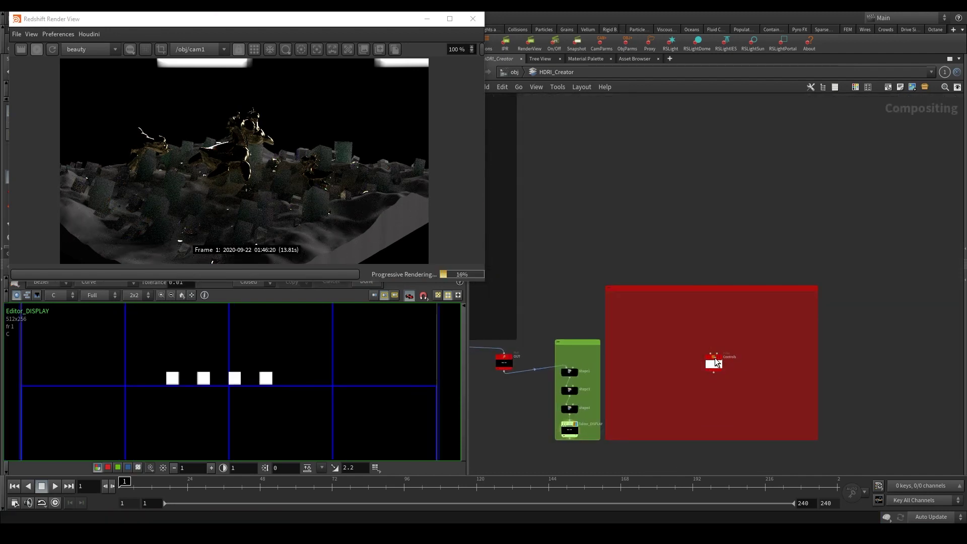
key(p)
scroll(544, 222, down, 1)
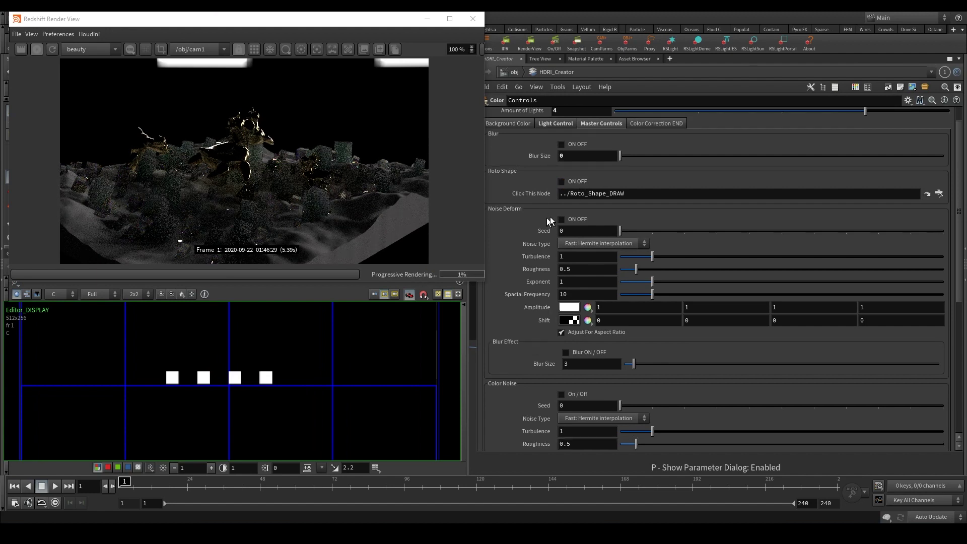
scroll(290, 341, down, 2)
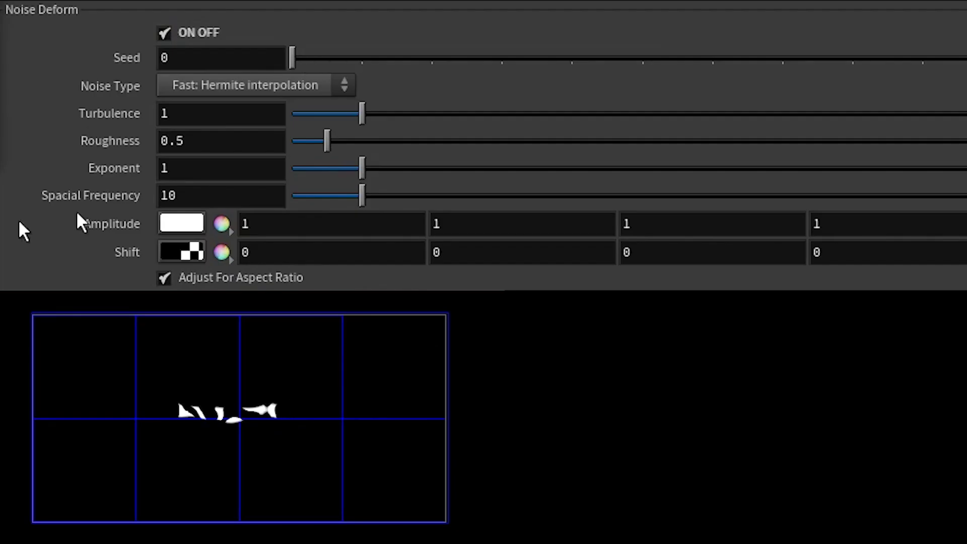
Step: Set the Noise Deform type to Sparse Convolution and its Turbulence to 4.46
click(633, 246)
click(276, 130)
scroll(185, 433, up, 1)
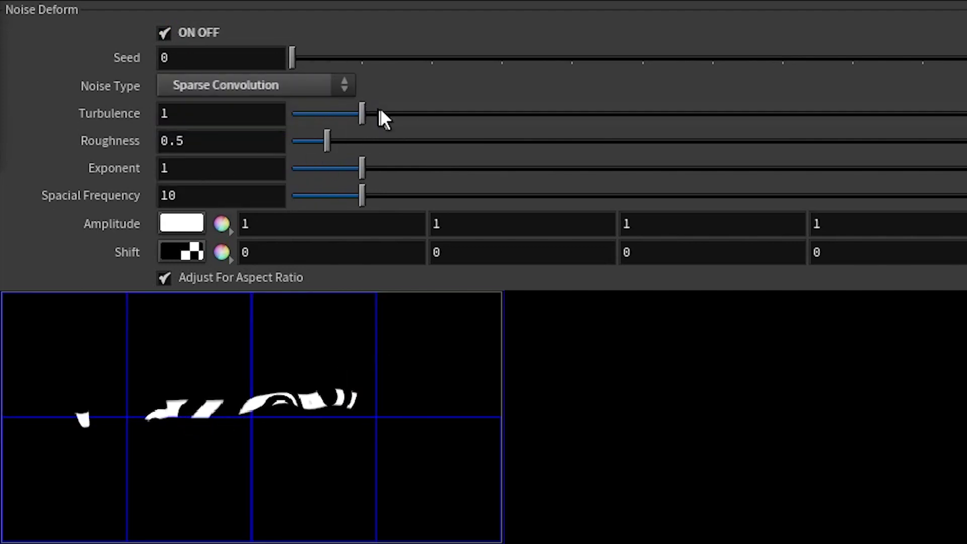
drag(444, 121, 607, 125)
Step: Try a Noise Deform Roughness of 2.61 and reduce it to 0.9
click(474, 140)
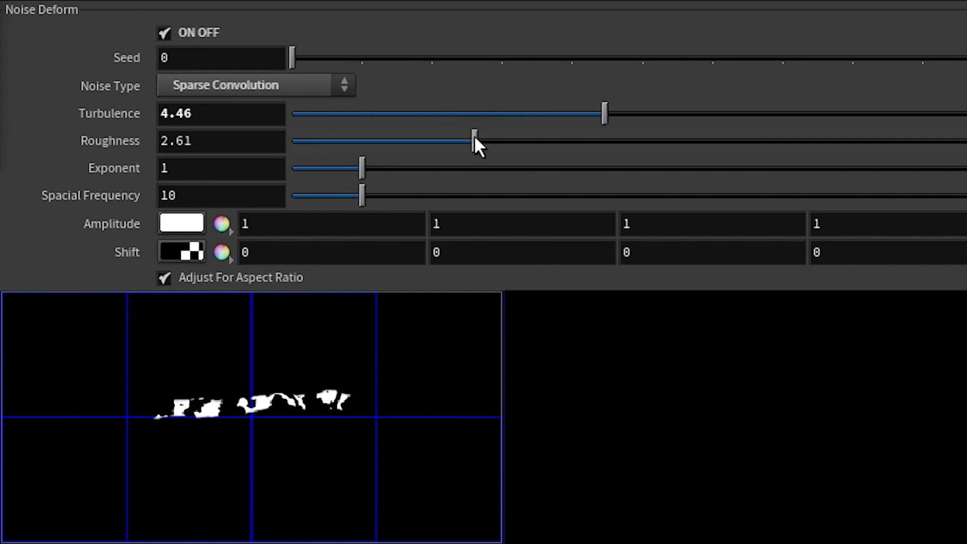
drag(358, 146, 356, 146)
click(352, 141)
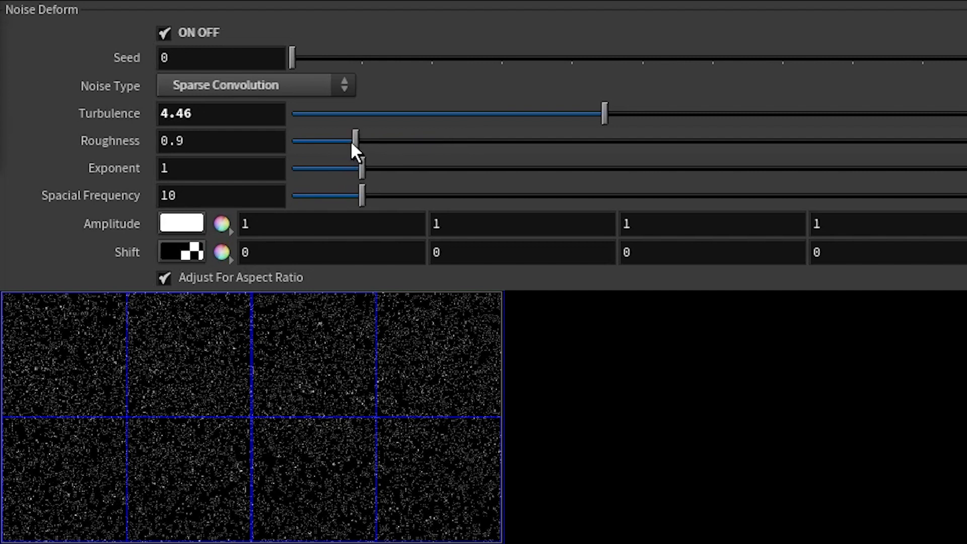
click(355, 141)
Step: Try the Improved Hermite noise type for Noise Deform and switch it to Alligator
click(291, 85)
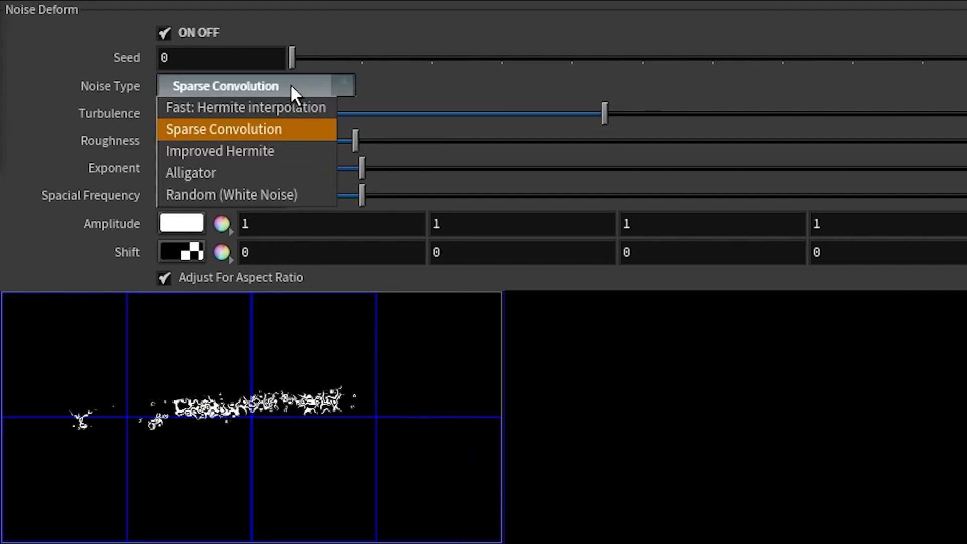
click(274, 144)
click(255, 86)
click(243, 173)
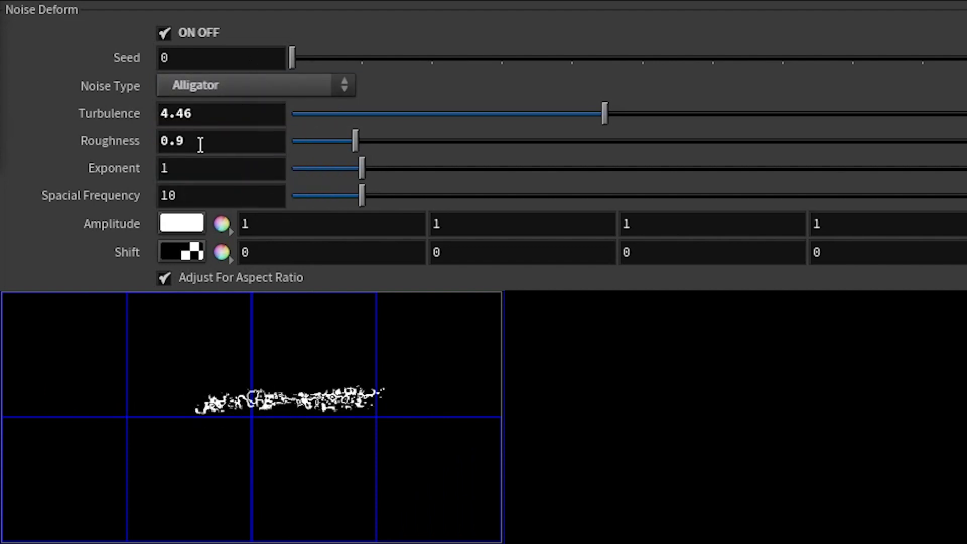
Step: Set Noise Deform's Spacial Frequency to 6.9 and its Turbulence to 2.76
drag(392, 187, 340, 197)
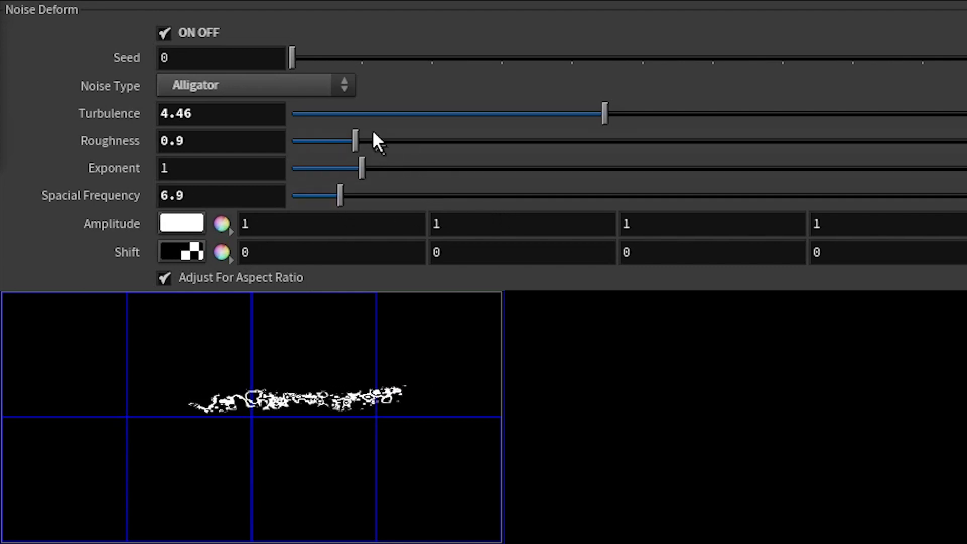
drag(337, 115, 485, 132)
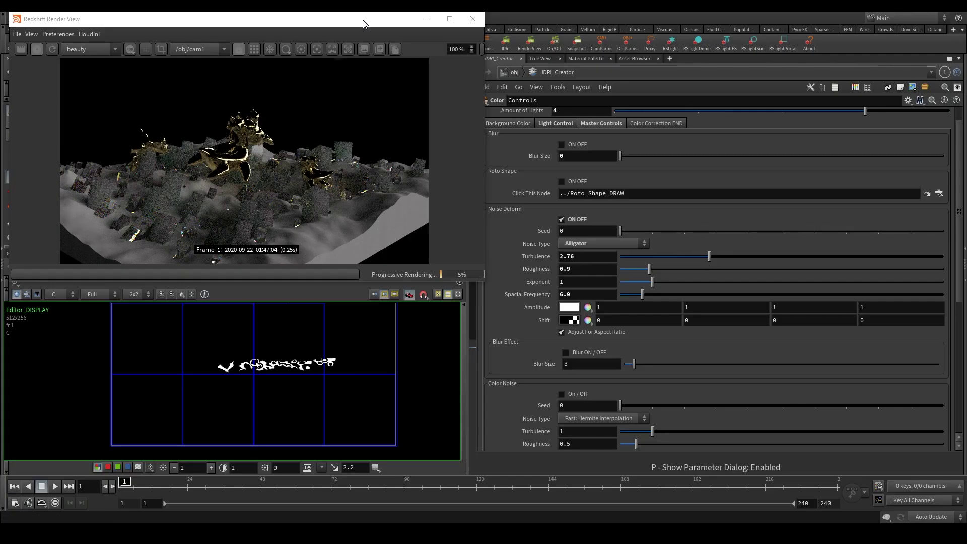
Step: Restart the Redshift render and orbit the scene to examine the noise-deformed lights overhead
drag(363, 21, 676, 100)
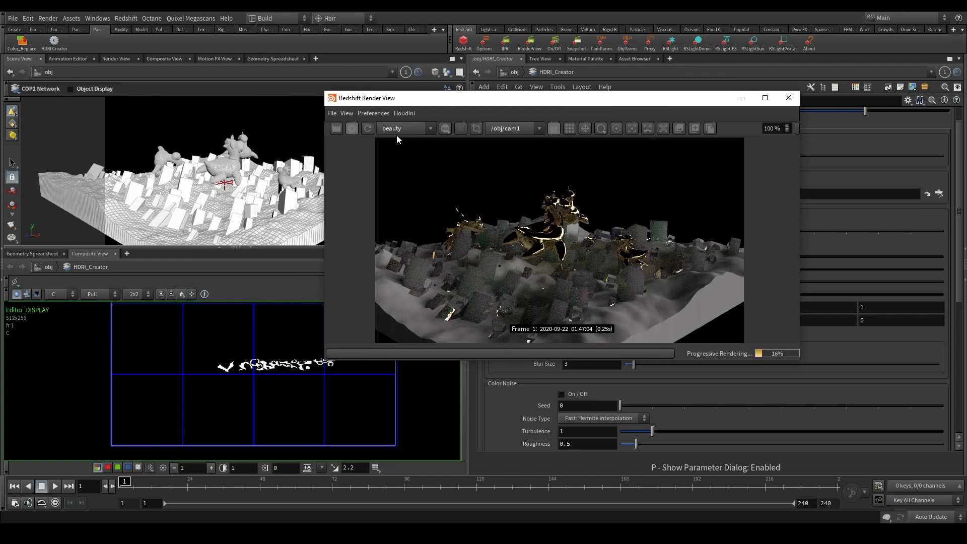
click(372, 129)
alt+drag(200, 192, 232, 199)
drag(293, 168, 295, 146)
drag(519, 99, 196, 43)
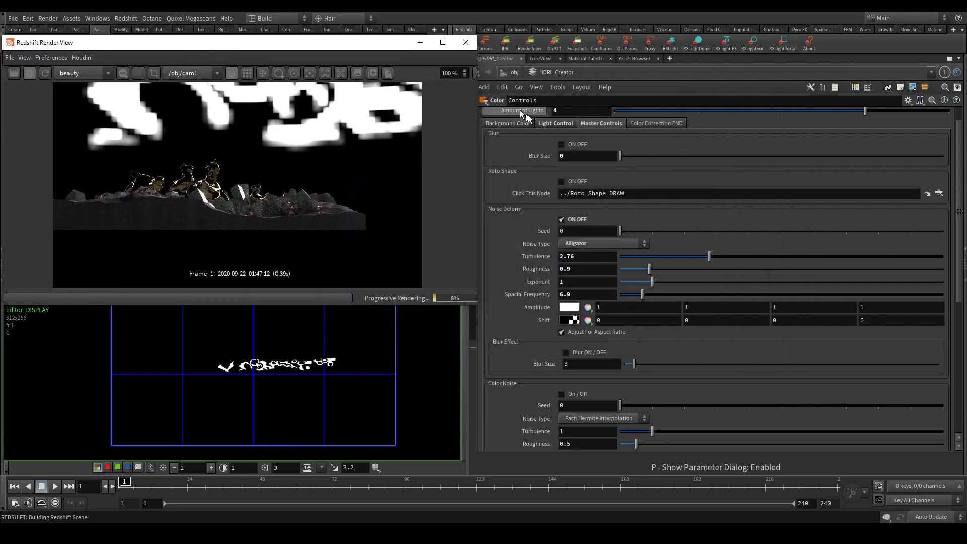
Step: Reset the Master Transform's Scale to 0 on both axes in the Light Control settings
click(552, 126)
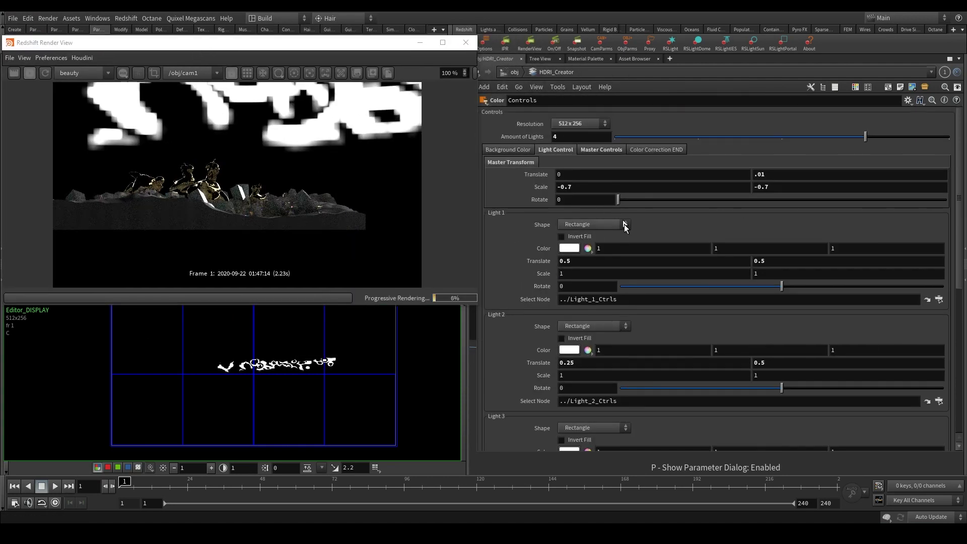
click(613, 187)
key(Return)
double_click(786, 191)
text(0)
key(Return)
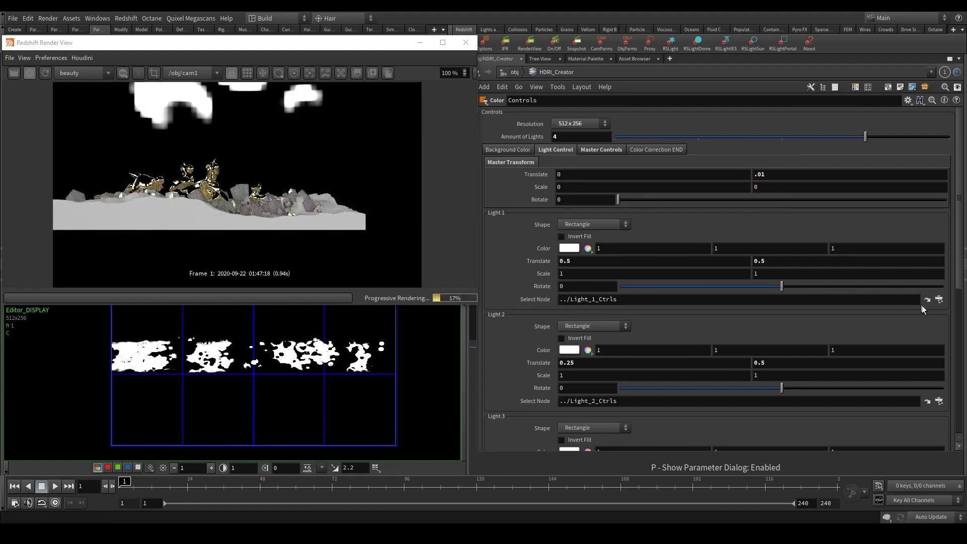
Step: Open Light 1's transform node, move the light into the lower half of the image, and return to the Controls parameters
click(927, 300)
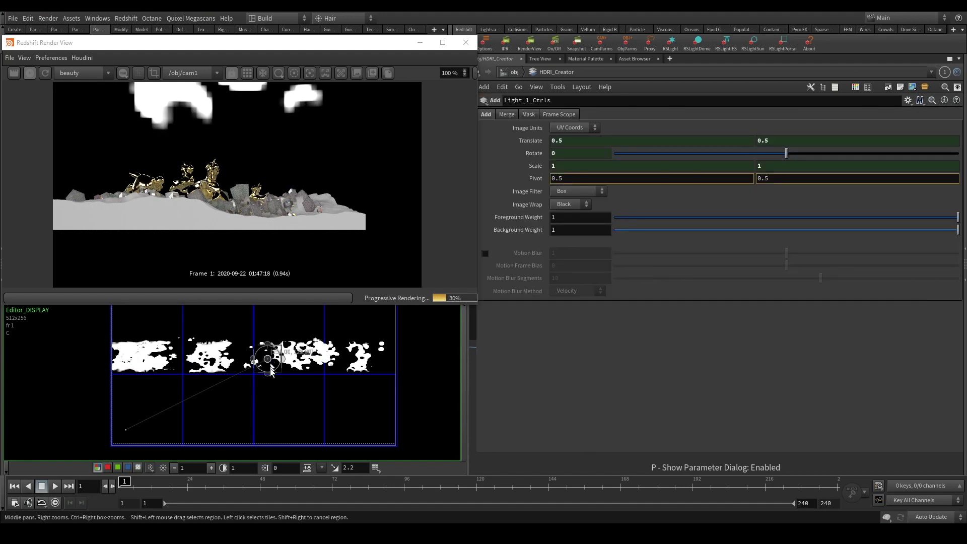
drag(268, 359, 271, 403)
key(p)
click(571, 424)
key(p)
scroll(556, 276, down, 1)
click(928, 286)
key(p)
click(570, 426)
key(p)
click(927, 287)
key(p)
click(570, 427)
key(p)
Step: Open Light 2's transform node and move the light into the upper half of the image in the Composite View
scroll(837, 364, down, 2)
click(928, 309)
drag(196, 360, 188, 341)
key(p)
click(570, 427)
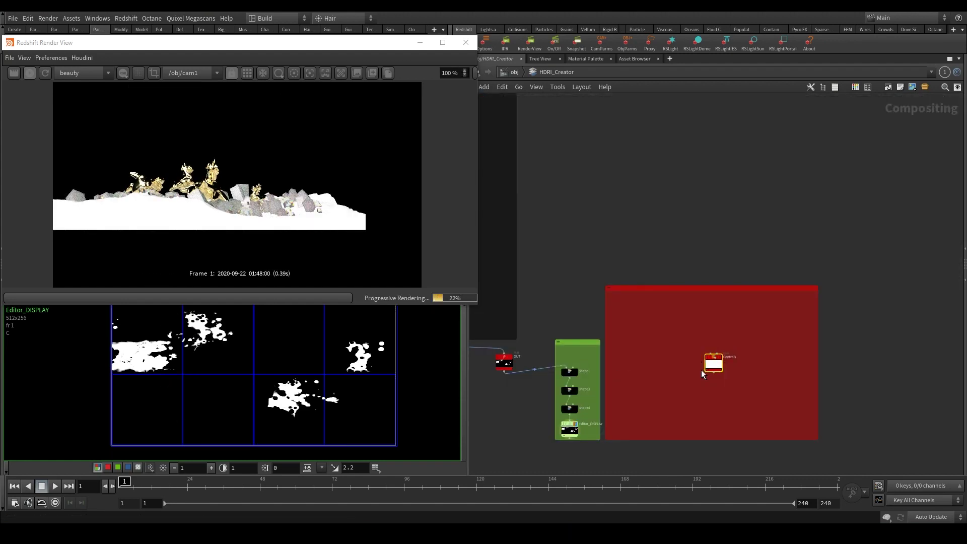
Step: Reduce Light 2's scale to 0.7 and Light 1's scale to 0.8 in the Controls parameters
key(p)
scroll(557, 300, down, 2)
mouse_move(539, 297)
middle_down()
mouse_move(514, 298)
mouse_move(540, 297)
mouse_move(524, 297)
middle_up()
mouse_move(541, 198)
middle_down()
mouse_move(518, 199)
mouse_move(559, 199)
middle_up()
scroll(546, 199, up, 2)
Step: Orbit the scene and inspect the repositioned lights in the Redshift Render View
drag(160, 44, 546, 99)
alt+drag(212, 171, 252, 212)
drag(564, 97, 228, 51)
scroll(607, 156, up, 1)
drag(338, 51, 267, 54)
Step: Reduce the Amount of Lights to 1 and set Light 1's Translate to 0.2 and 0.5
drag(866, 136, 615, 137)
middle_drag(687, 261, 546, 263)
double_click(706, 262)
text(0)
key(Return)
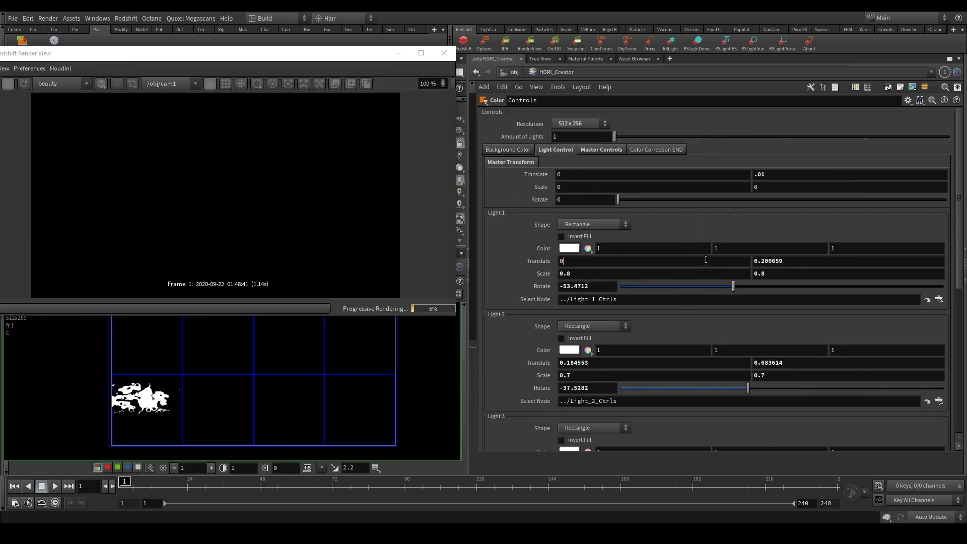
text(.2)
key(Tab)
text(.5)
key(Return)
Step: Set Light 1's Scale to 0.2 on both axes
double_click(605, 274)
drag(168, 55, 496, 86)
text(.2)
key(Tab)
text(.2)
key(Return)
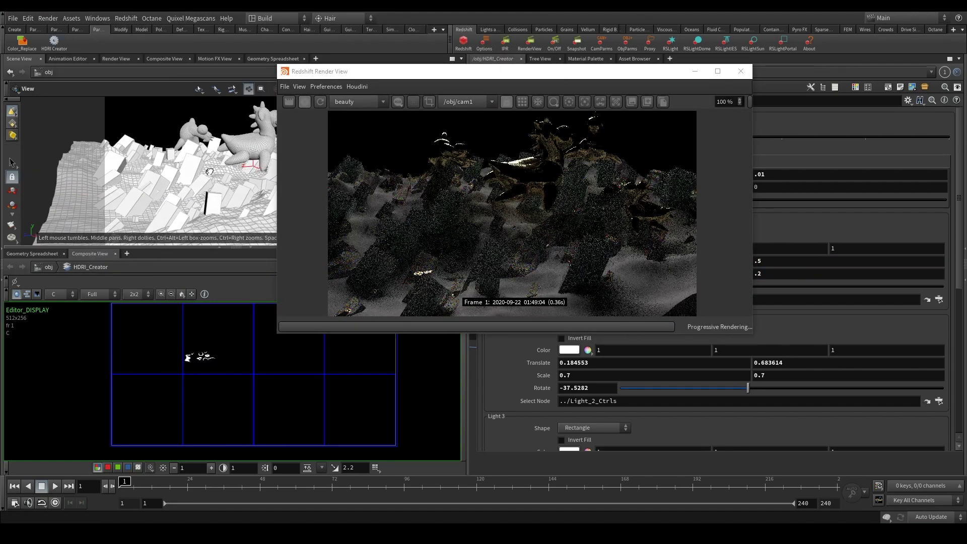
Step: Restart the Redshift render and examine the small light's shape and its reflections on the gold models
click(321, 102)
drag(247, 141, 199, 136)
scroll(207, 345, up, 5)
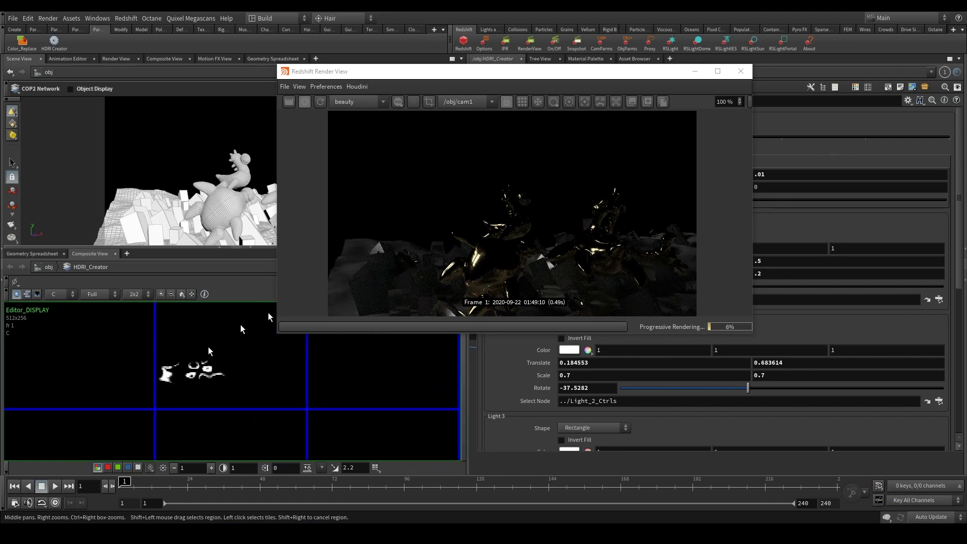
scroll(488, 261, up, 6)
scroll(480, 240, down, 6)
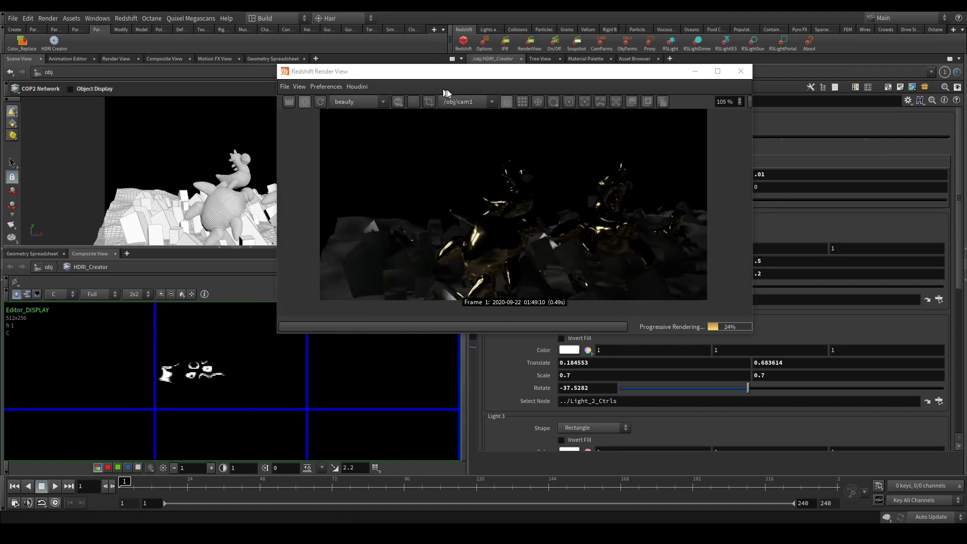
scroll(448, 205, down, 1)
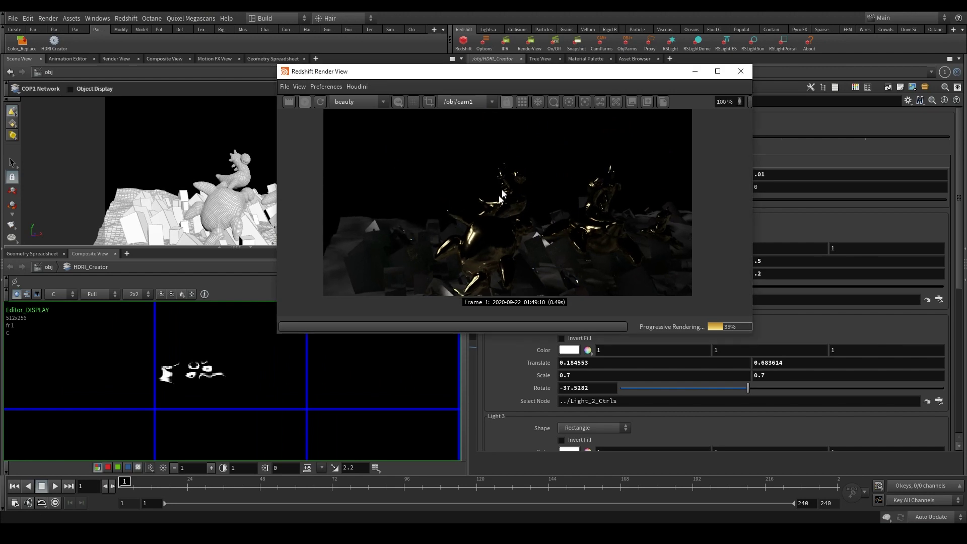
drag(585, 75, 322, 42)
scroll(227, 378, down, 5)
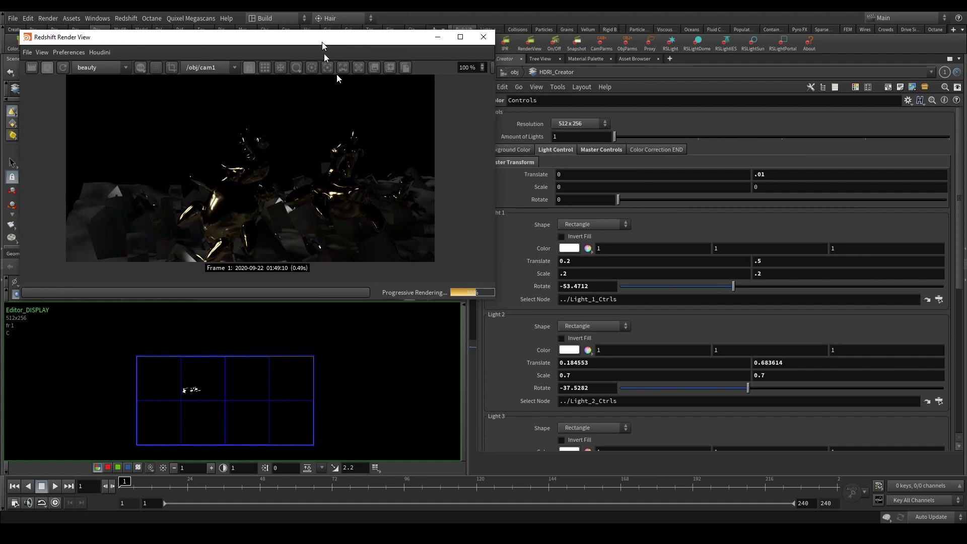
Step: Review the Background Color and Background Ramp settings, and switch off Noise Deform in the Master Controls
click(507, 148)
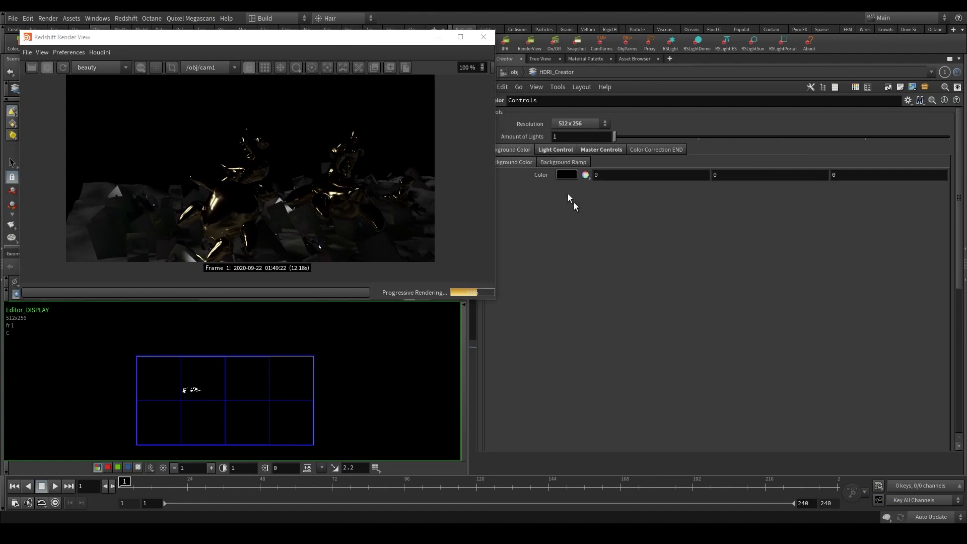
click(572, 163)
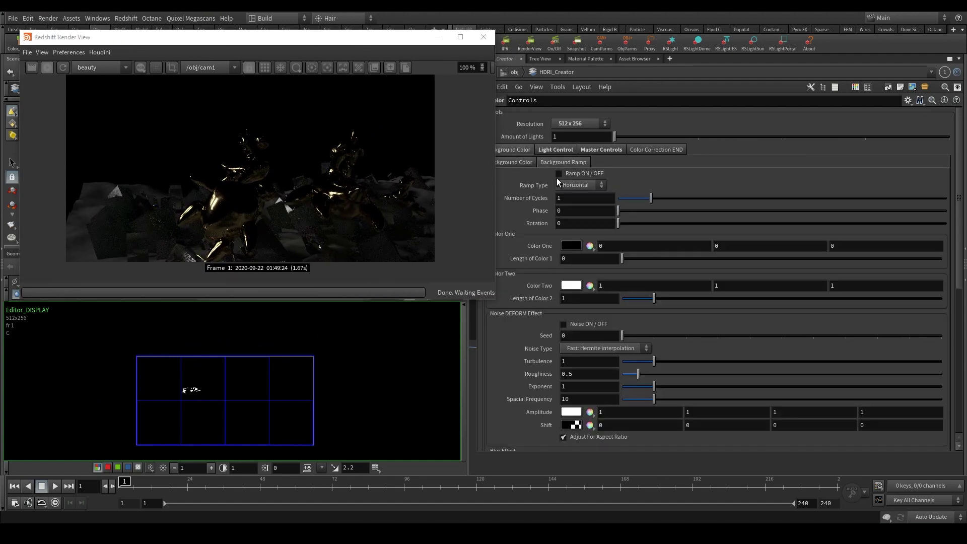
click(603, 151)
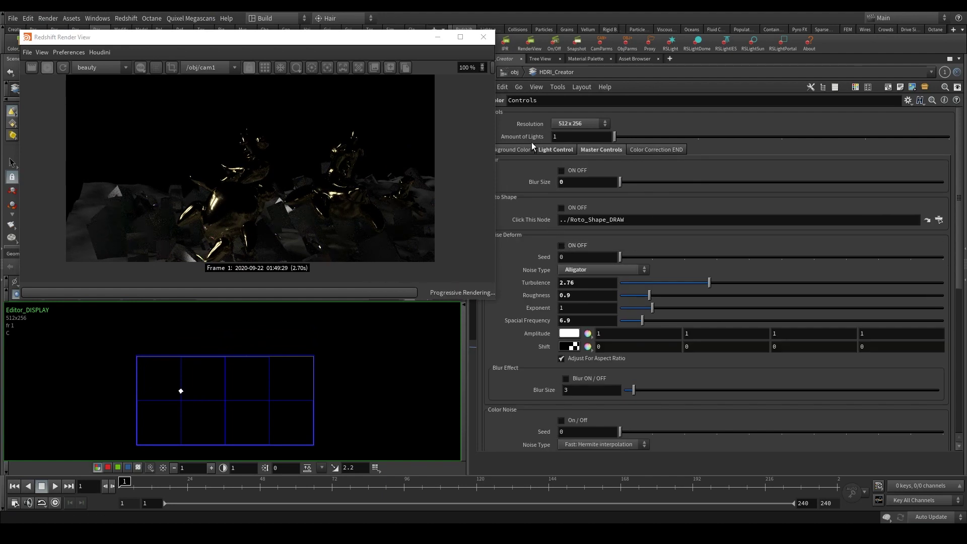
Step: Switch on the Background Ramp and restart the Redshift render to preview it
click(514, 149)
drag(358, 44, 318, 37)
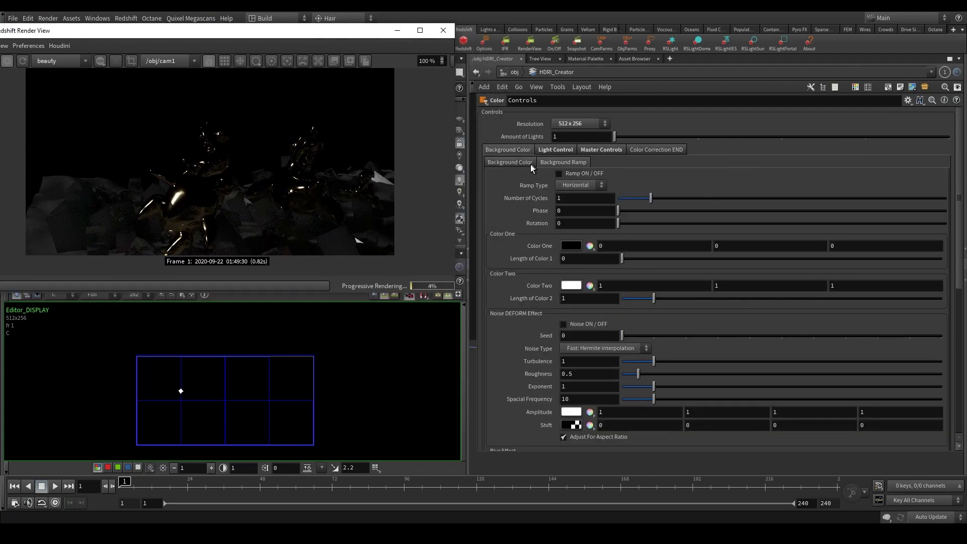
click(532, 163)
click(563, 163)
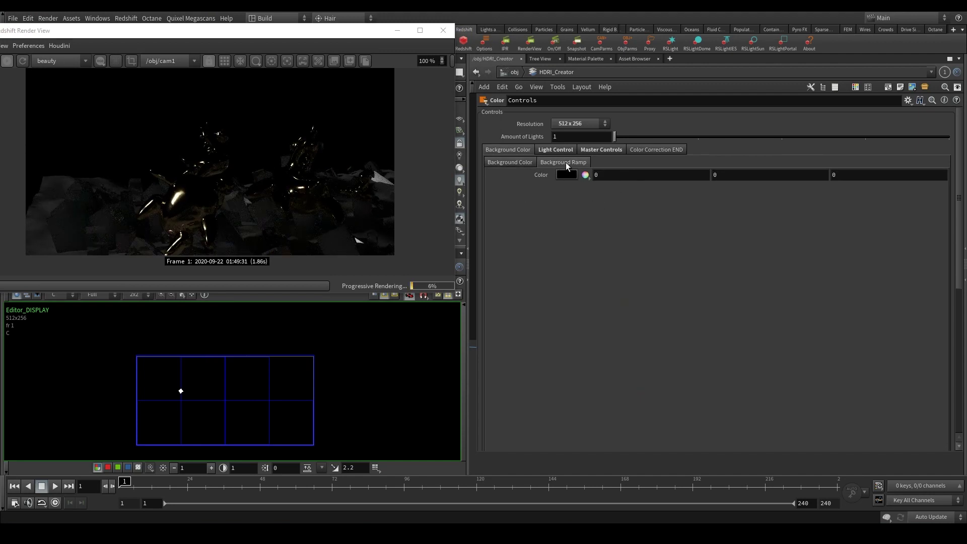
click(559, 174)
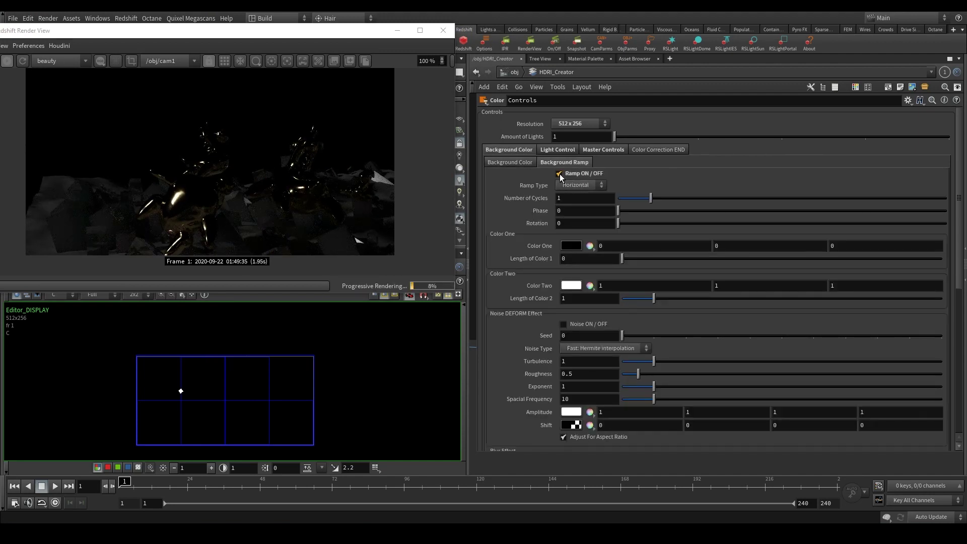
scroll(196, 395, up, 2)
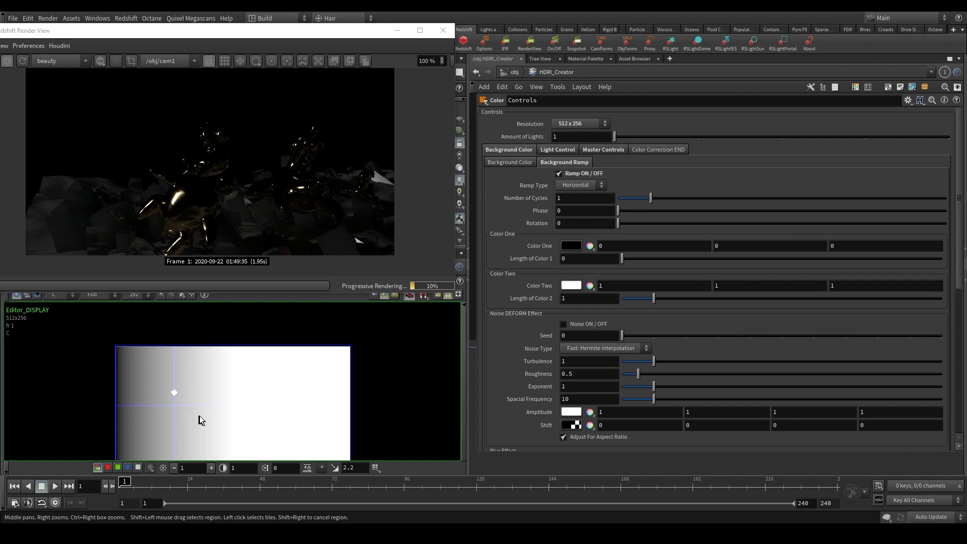
middle_drag(198, 416, 203, 400)
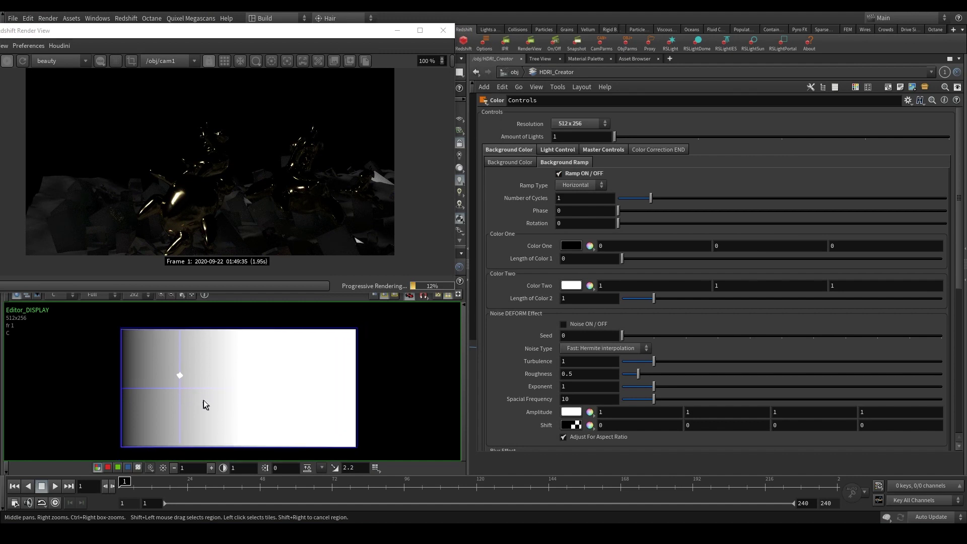
click(22, 62)
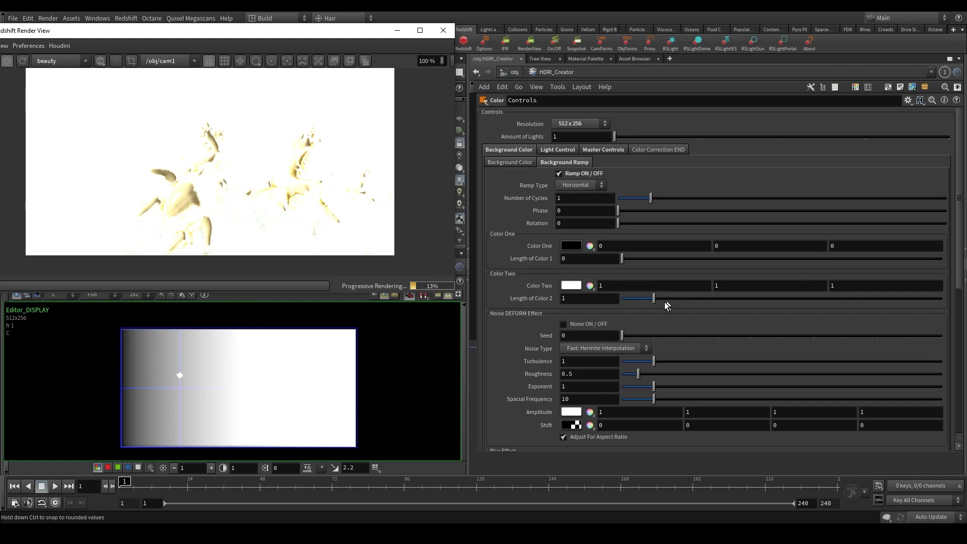
Step: Set the ramp's Color Two to grey 0.206 with a length of 6.89, and return Length of Color 1 to 0
click(572, 285)
drag(619, 287, 613, 286)
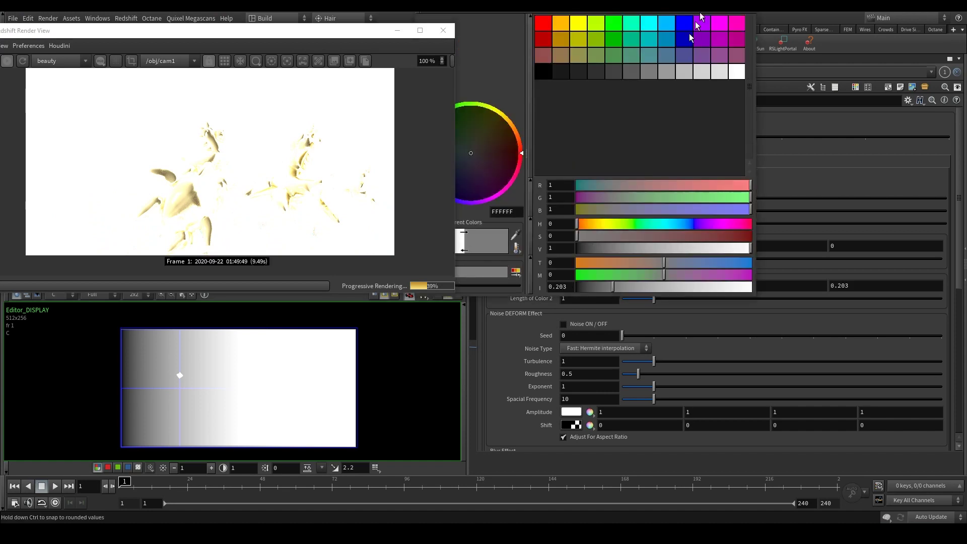
click(760, 28)
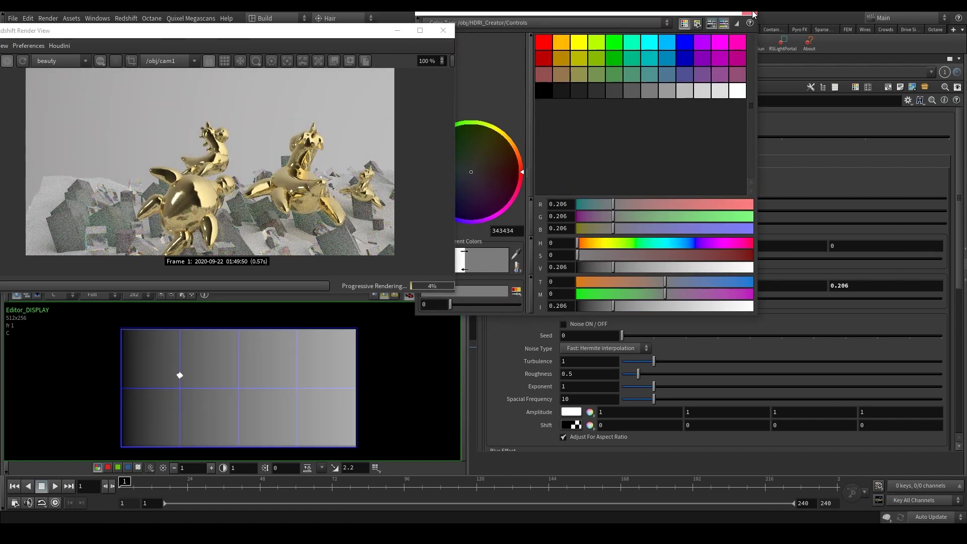
click(749, 18)
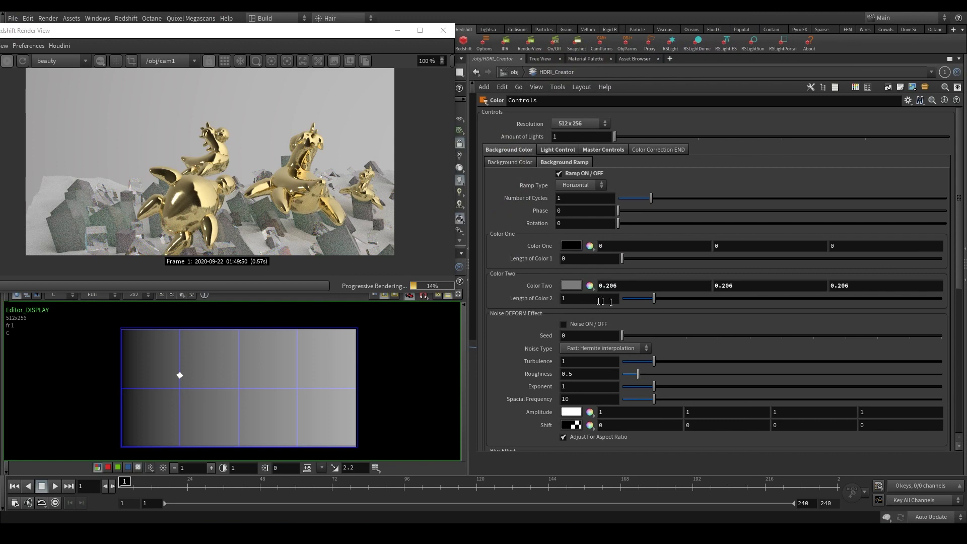
drag(654, 299, 842, 299)
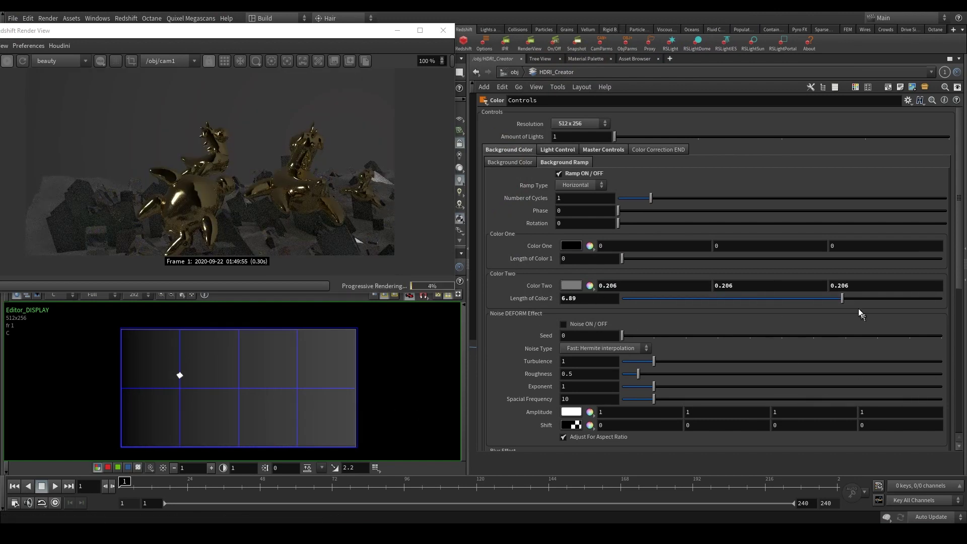
drag(627, 261, 582, 263)
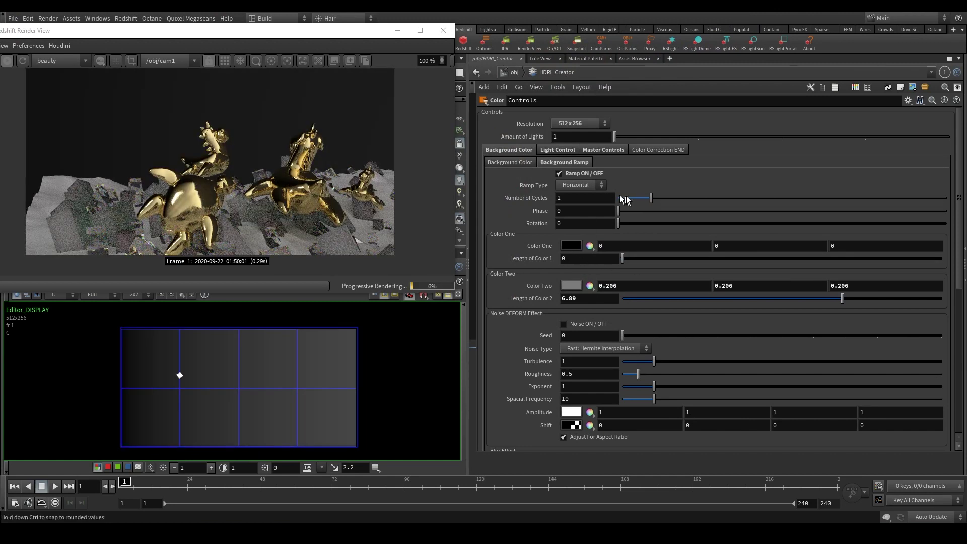
Step: Set the ramp's Number of Cycles to 6.37 and Rotation to 26.5, and refresh the Redshift render
drag(727, 192, 828, 186)
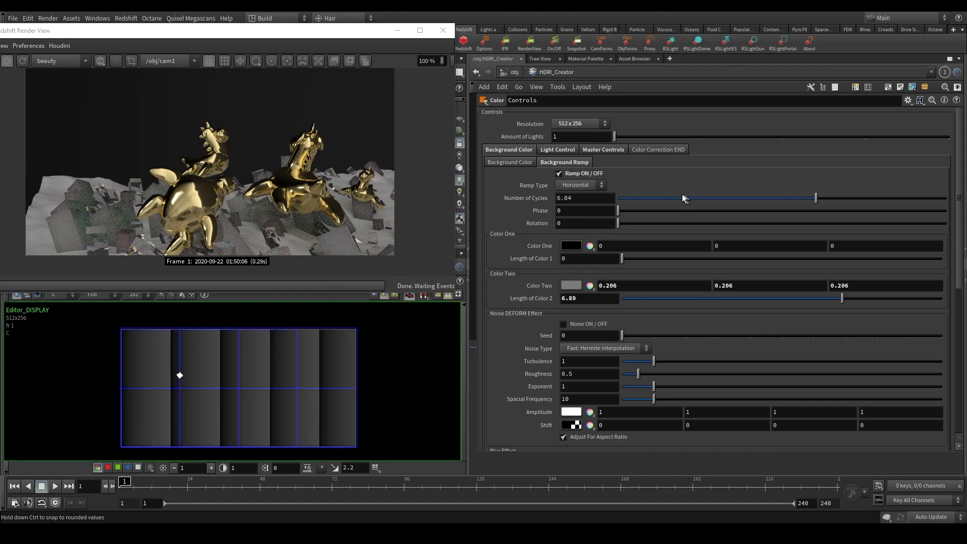
drag(636, 213, 556, 211)
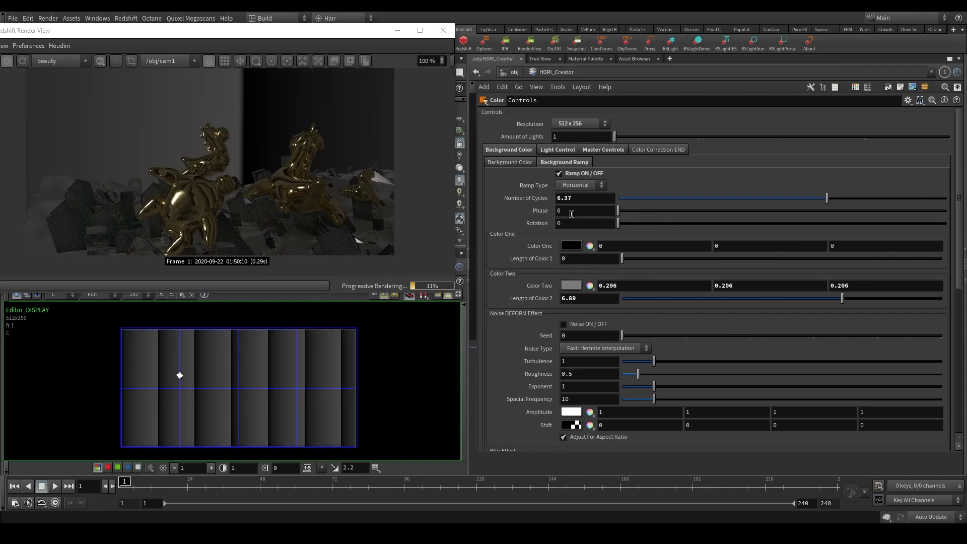
drag(633, 225, 644, 229)
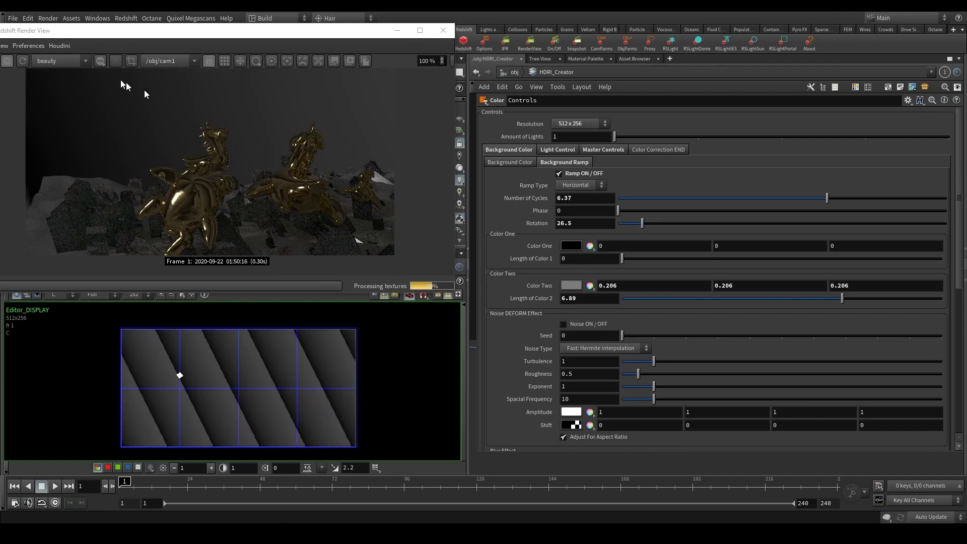
click(22, 61)
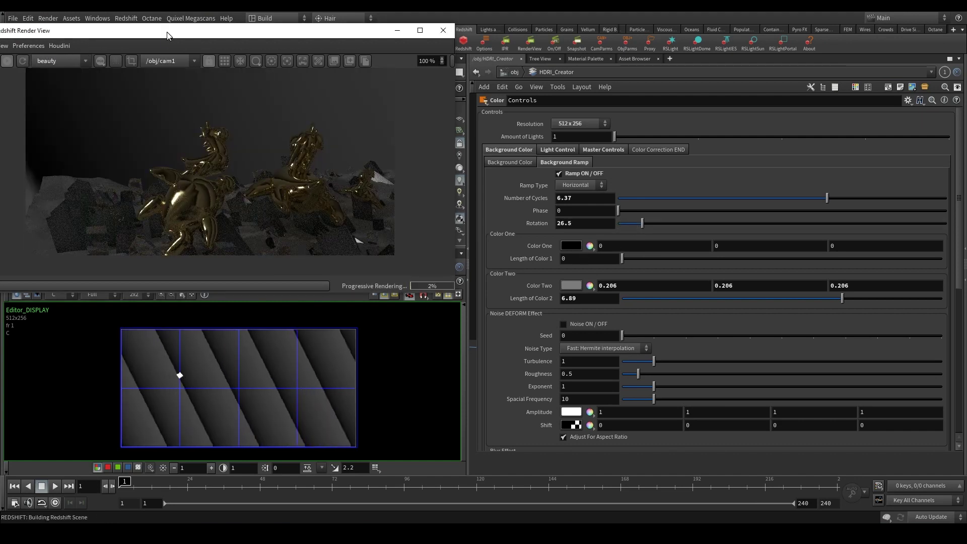
Step: Increase the ramp's Number of Cycles through 10, 25 and 50 up to 100
drag(607, 199, 393, 235)
text(10)
key(Return)
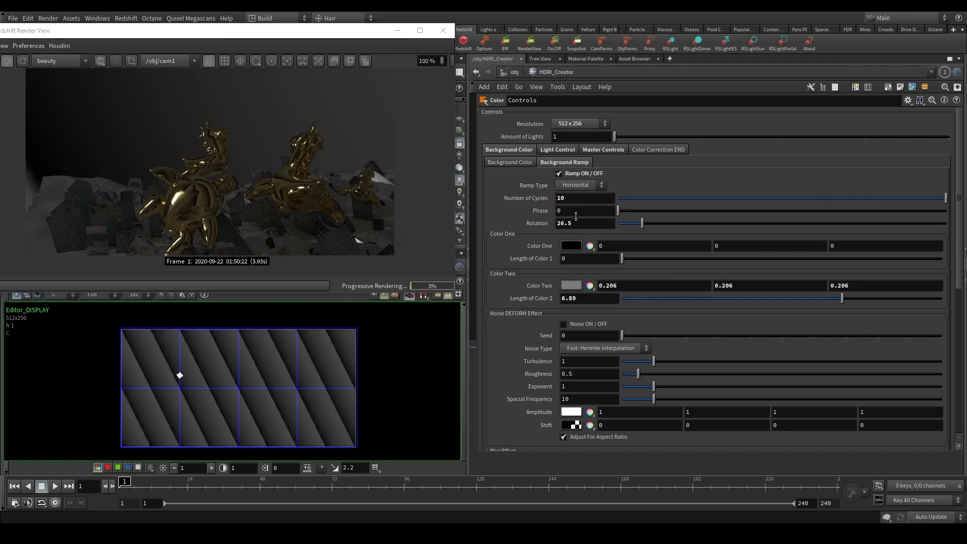
text(25)
key(Return)
double_click(568, 198)
text(50)
key(Return)
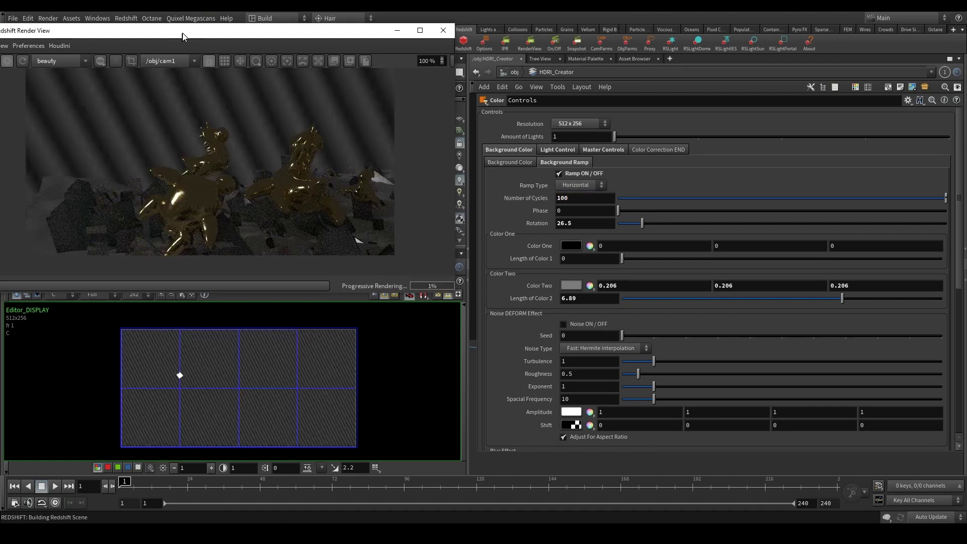
Step: Orbit the scene and inspect the striped ramp background in the Redshift Render View
drag(181, 34, 482, 103)
drag(167, 186, 251, 200)
drag(488, 104, 226, 55)
scroll(576, 301, down, 1)
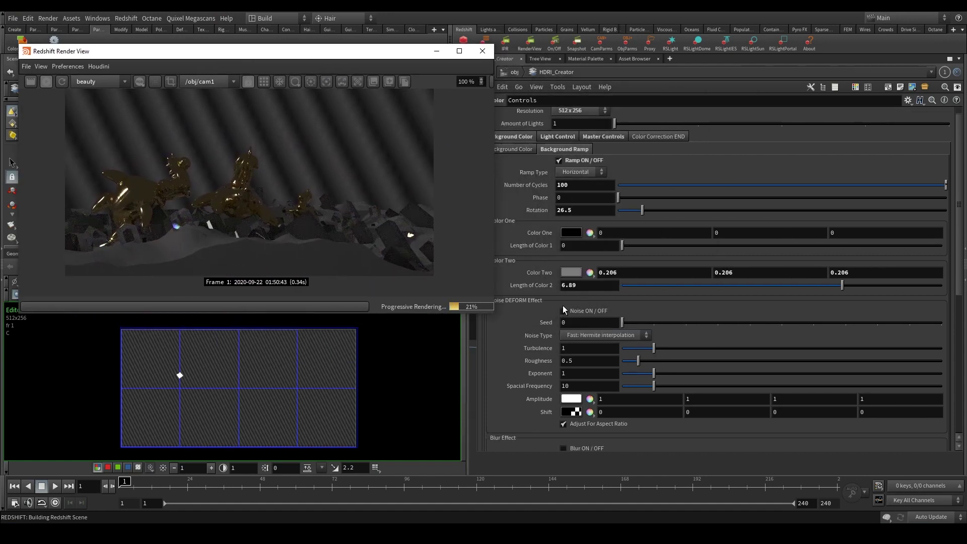
Step: Turn on the ramp's Noise DEFORM effect, with Length of Color 1 at 0.85 and Length of Color 2 at 5.5
click(564, 310)
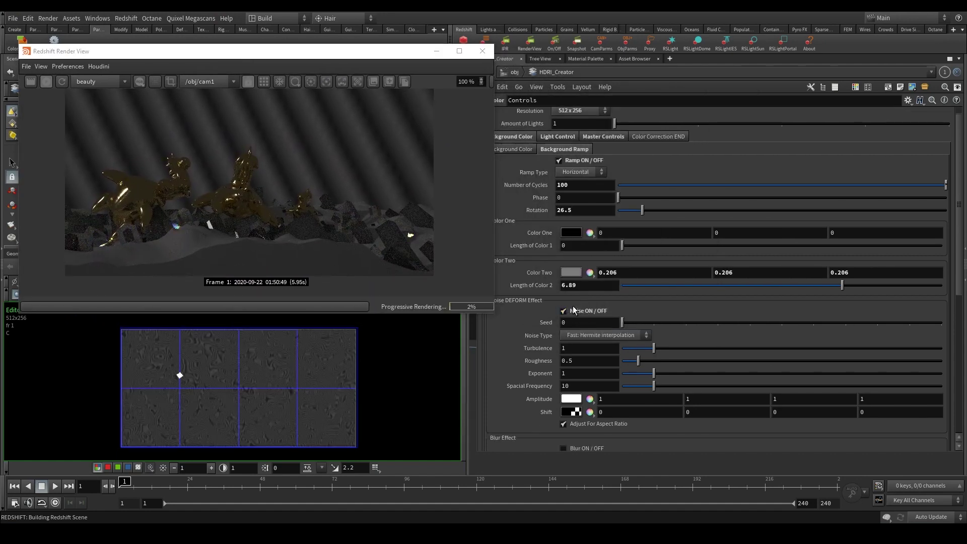
click(63, 81)
scroll(249, 357, up, 3)
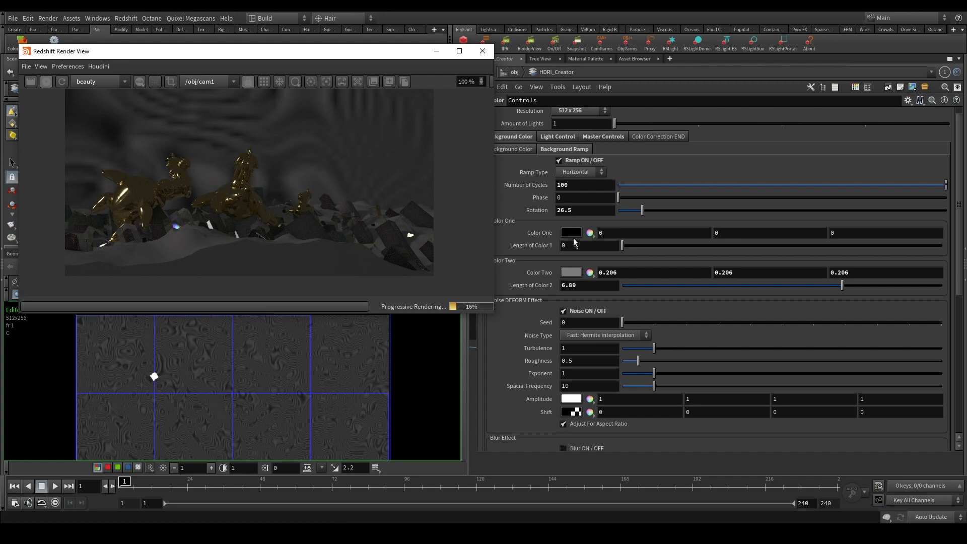
mouse_move(634, 245)
mouse_down()
mouse_move(670, 250)
mouse_move(648, 246)
mouse_up()
drag(648, 286, 797, 277)
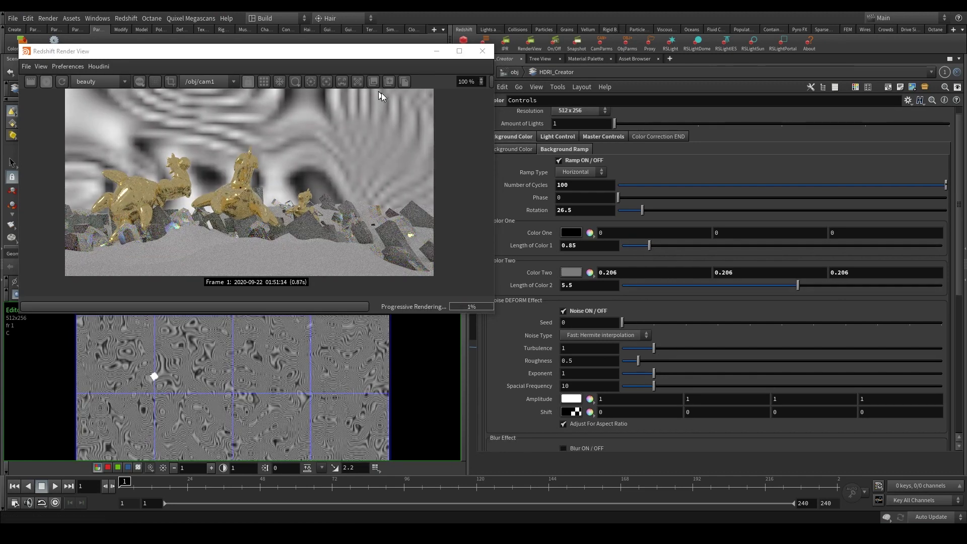
Step: Set the ramp's Phase to 0.94 and its noise to Alligator with a Spacial Frequency of 23.3
click(600, 335)
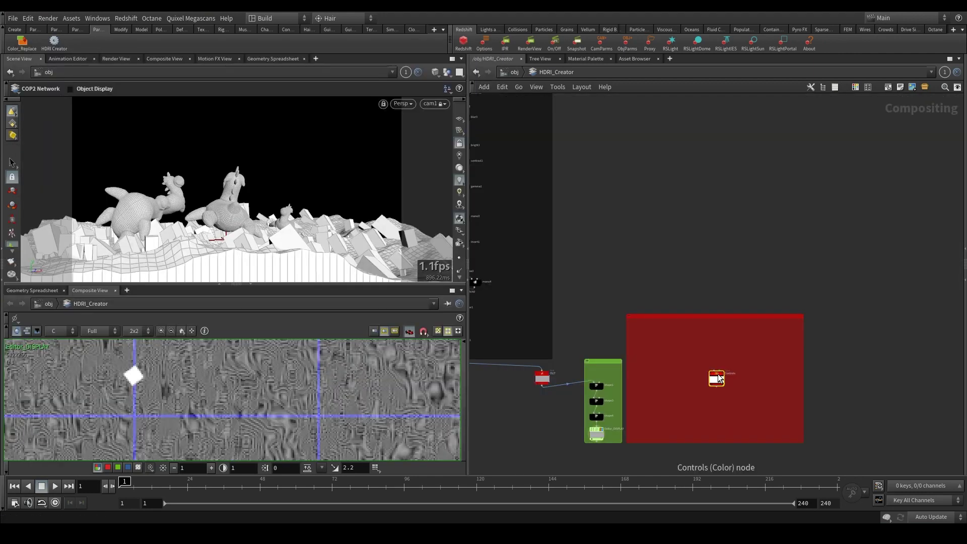
key(p)
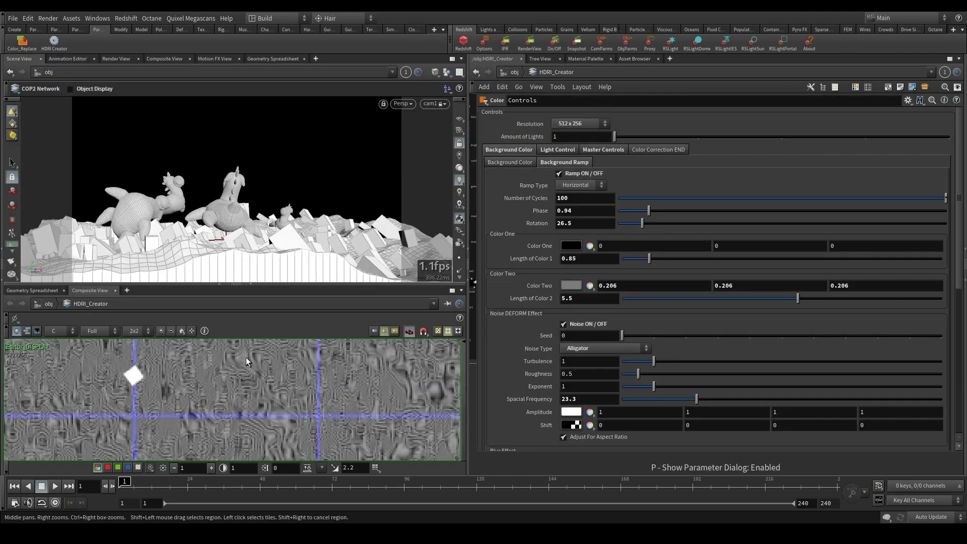
scroll(246, 358, down, 4)
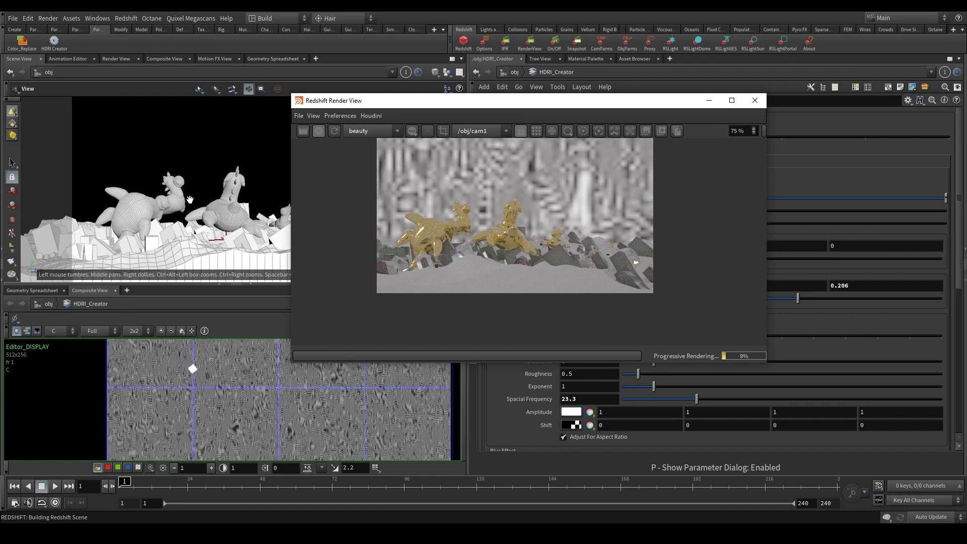
Step: Orbit the scene slightly and move the Redshift Render View clear of the Controls parameters
drag(182, 196, 200, 192)
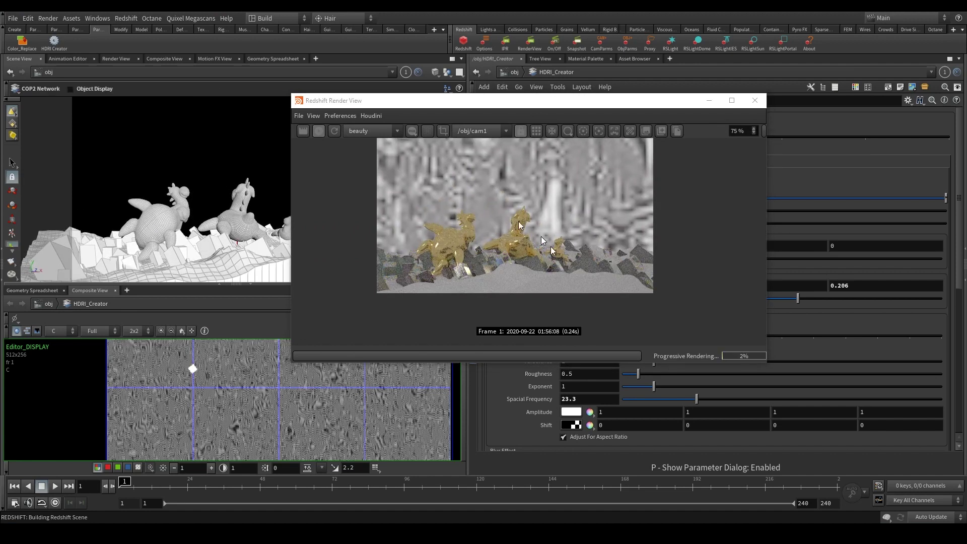
drag(259, 210, 239, 215)
drag(511, 107, 236, 79)
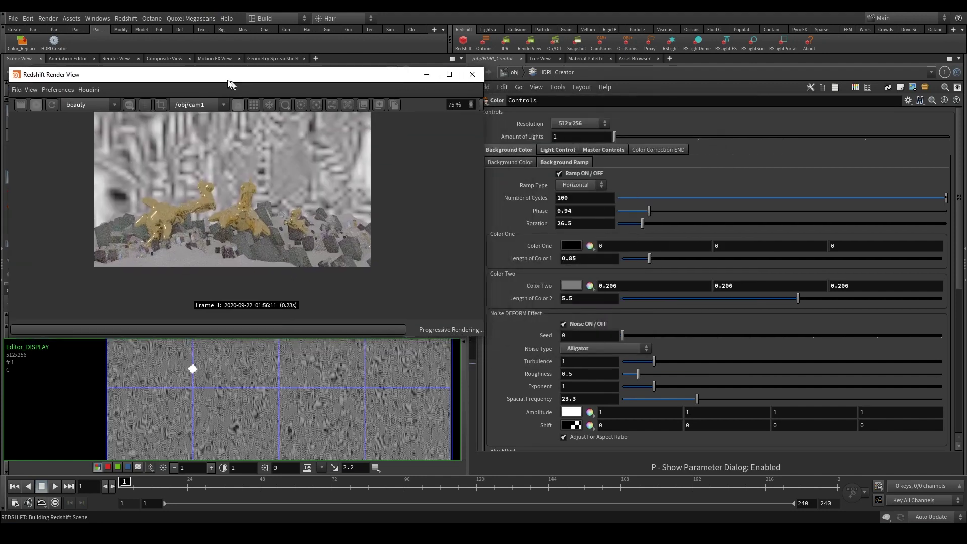
Step: Raise the HDRI resolution to 1,024 x 512
click(581, 124)
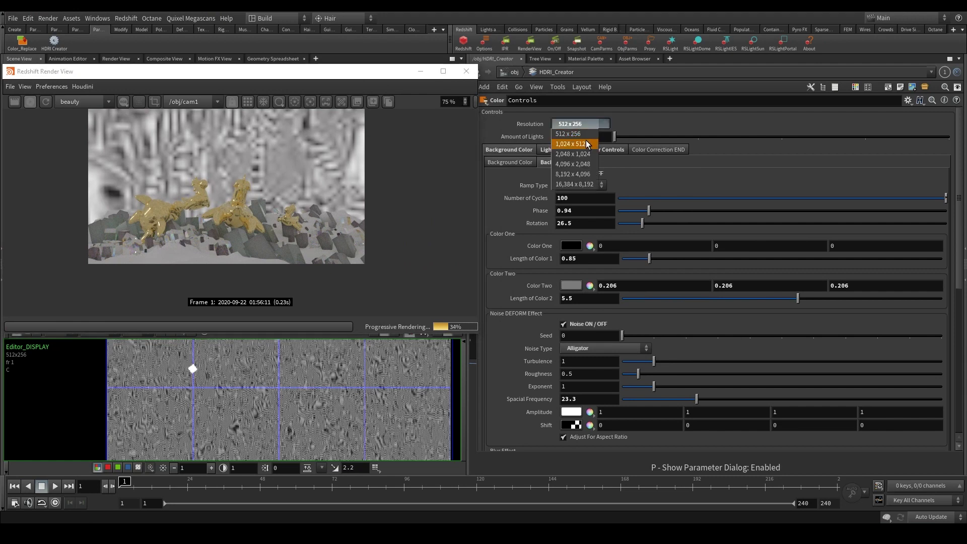
click(589, 117)
scroll(216, 401, down, 3)
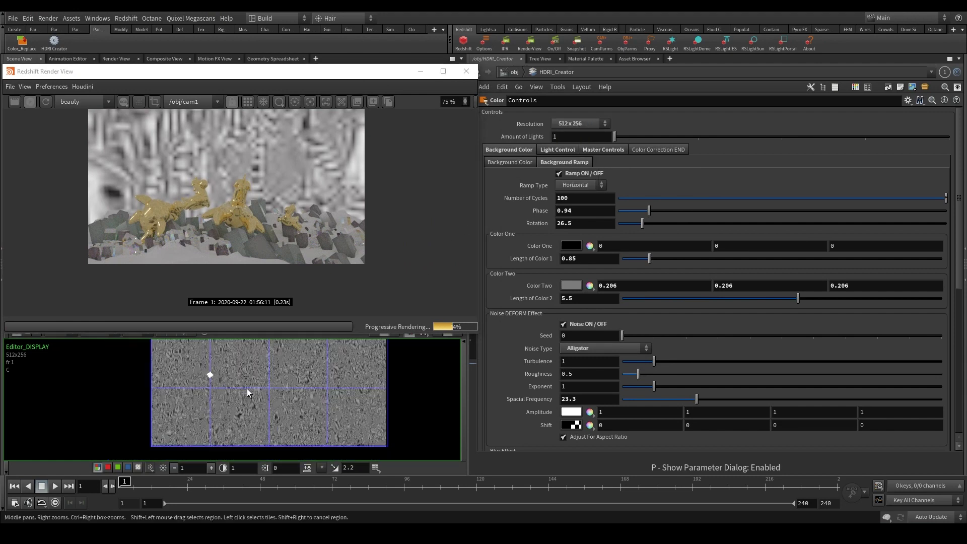
scroll(217, 401, up, 2)
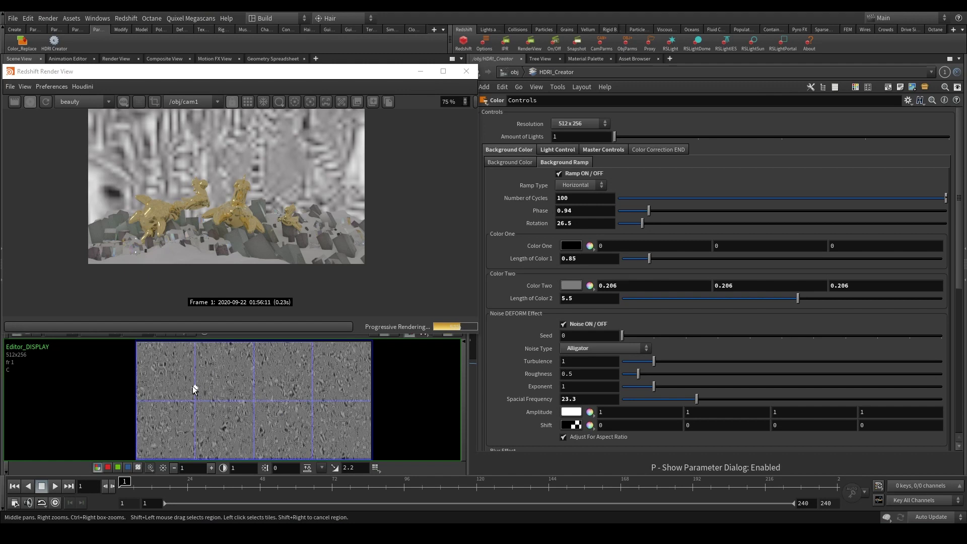
click(579, 124)
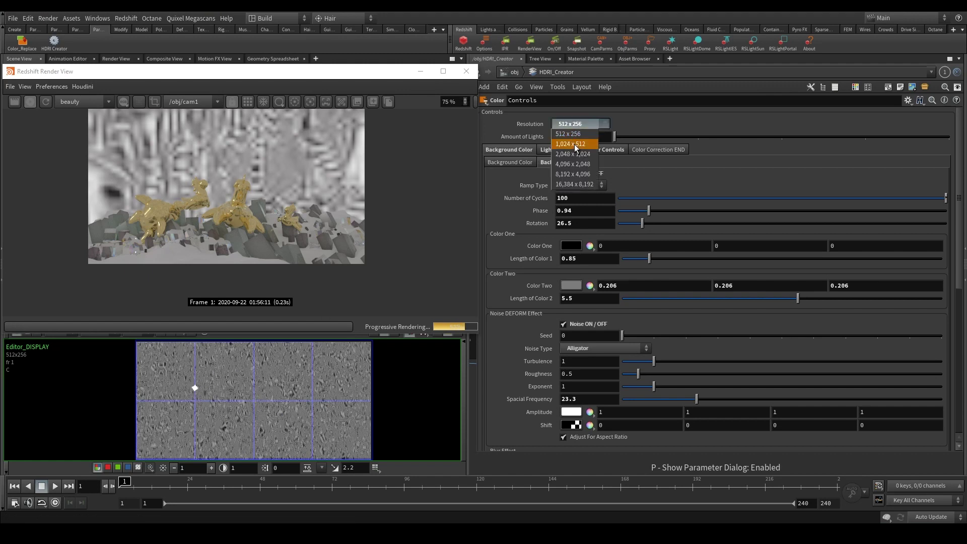
click(576, 145)
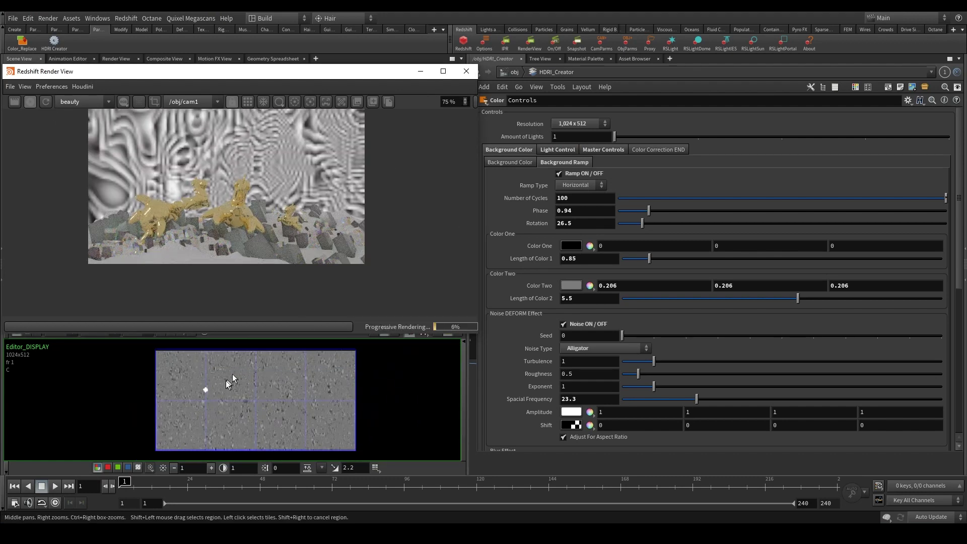
Step: Set the HDRI resolution to 2,048 x 1,024 and refresh the Redshift render
click(588, 122)
click(590, 153)
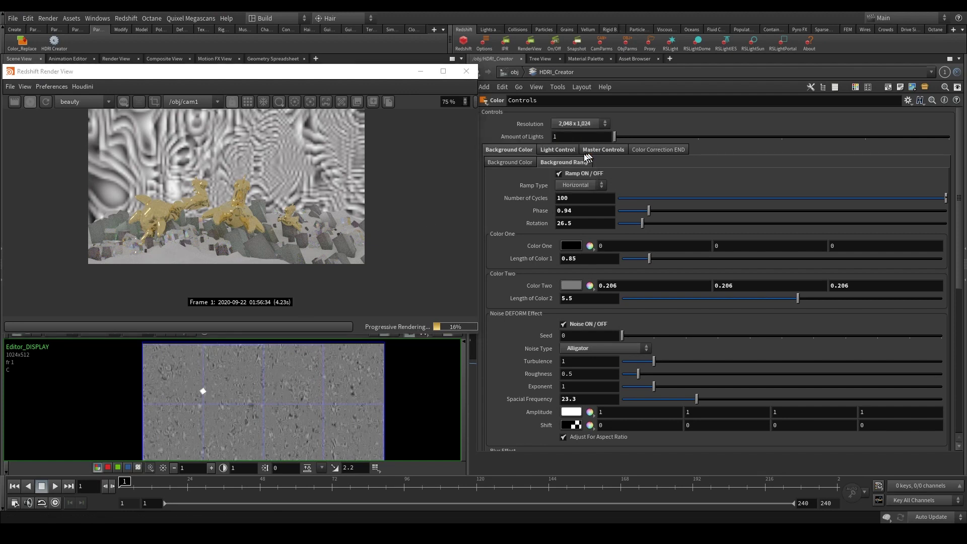
click(46, 101)
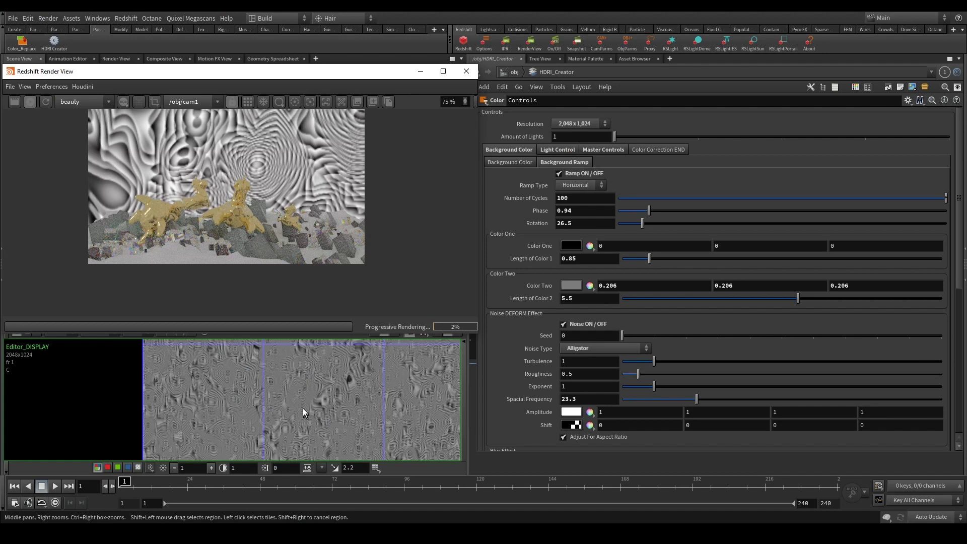
Step: Set the HDRI resolution to 4,096 x 2,048 and inspect the noise background enlarged in the Redshift Render View
click(570, 120)
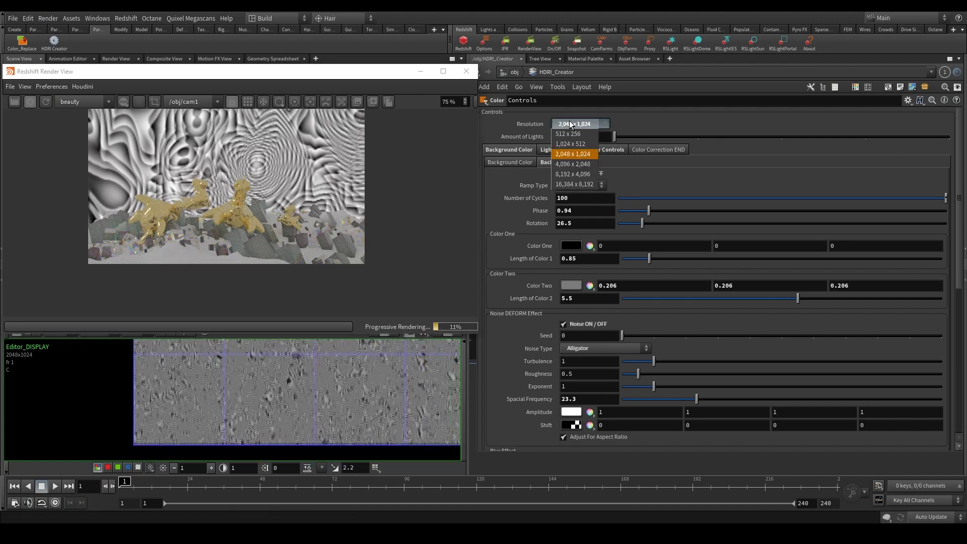
click(572, 164)
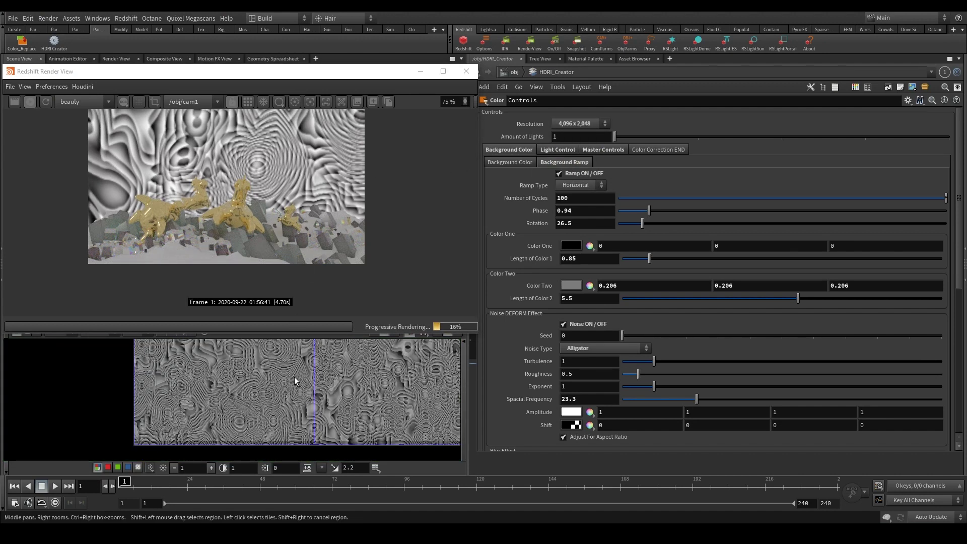
scroll(264, 381, down, 6)
middle_drag(295, 374, 243, 404)
scroll(242, 403, down, 3)
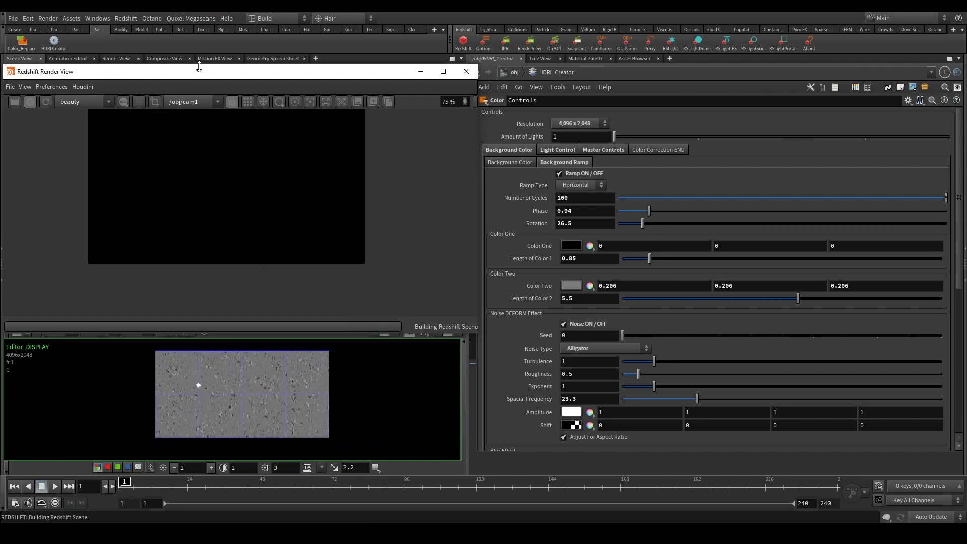
scroll(249, 146, up, 1)
scroll(249, 149, up, 2)
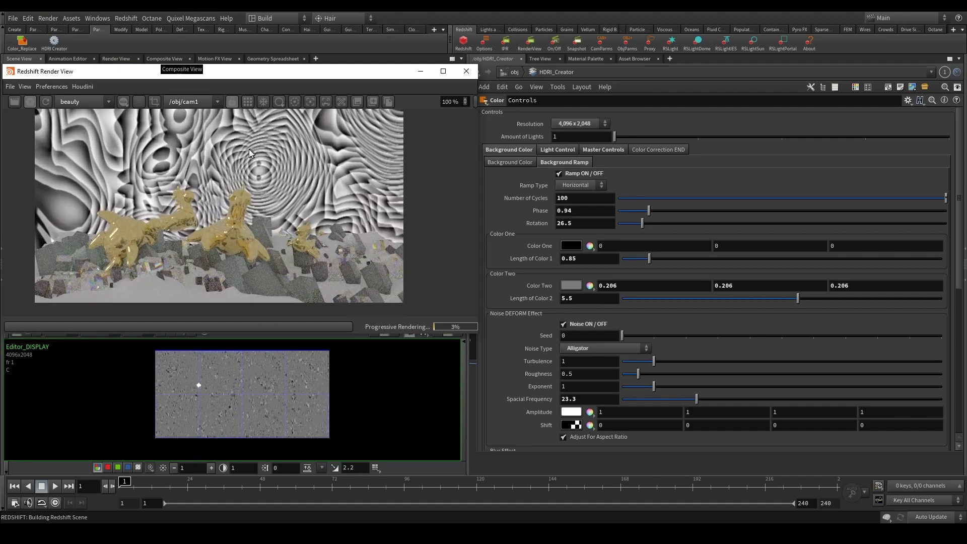
scroll(255, 197, down, 1)
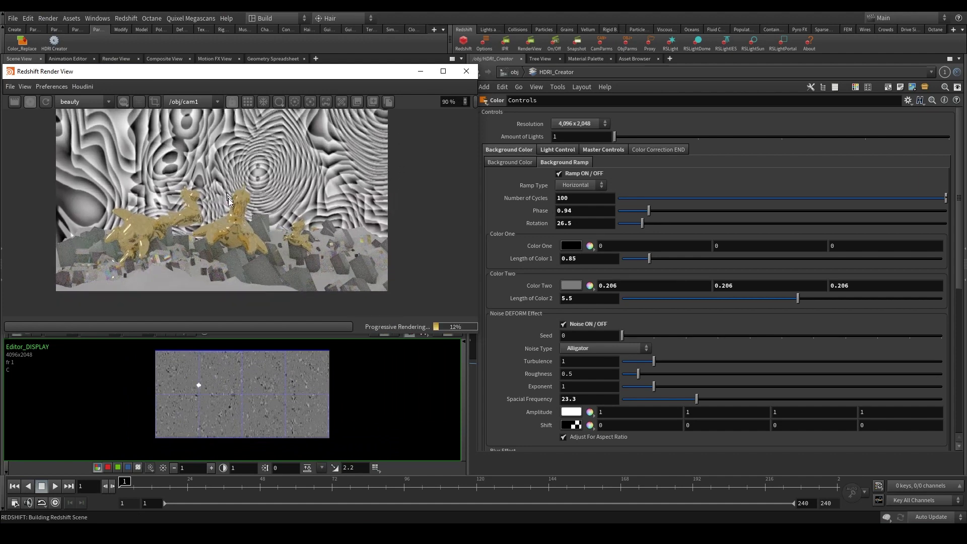
drag(86, 72, 97, 36)
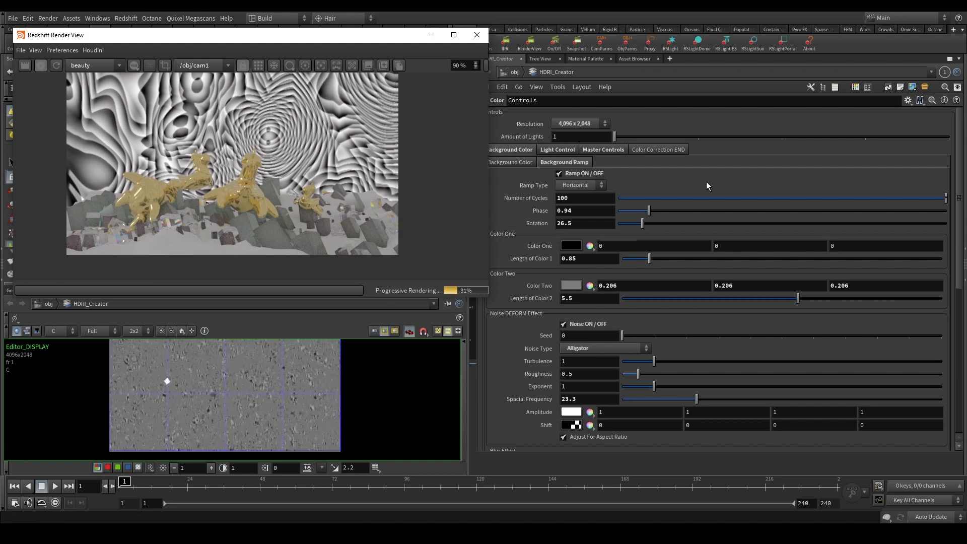
Step: Set the HDRI resolution back to 512 x 256, reframe the Composite View and refresh the Redshift render
click(578, 127)
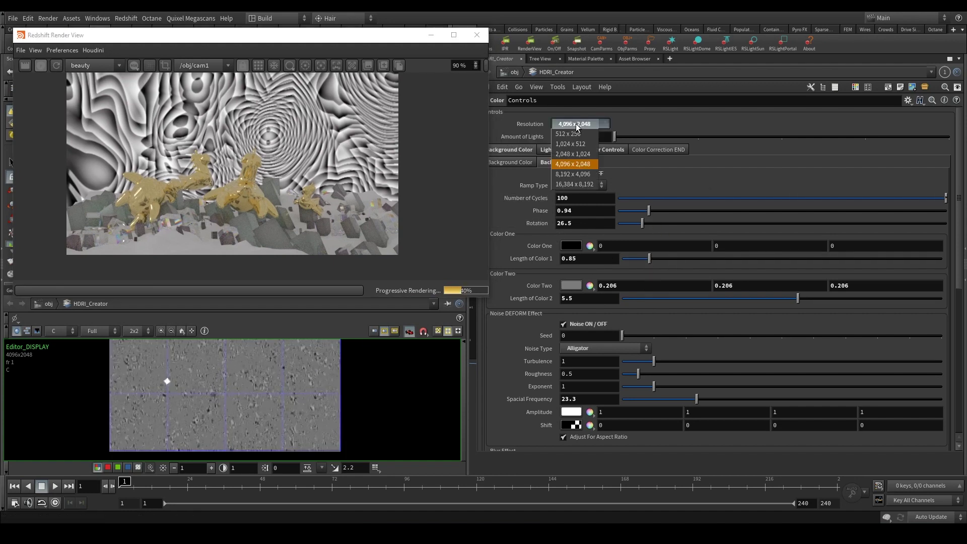
click(557, 141)
scroll(137, 422, up, 2)
middle_drag(137, 422, 212, 380)
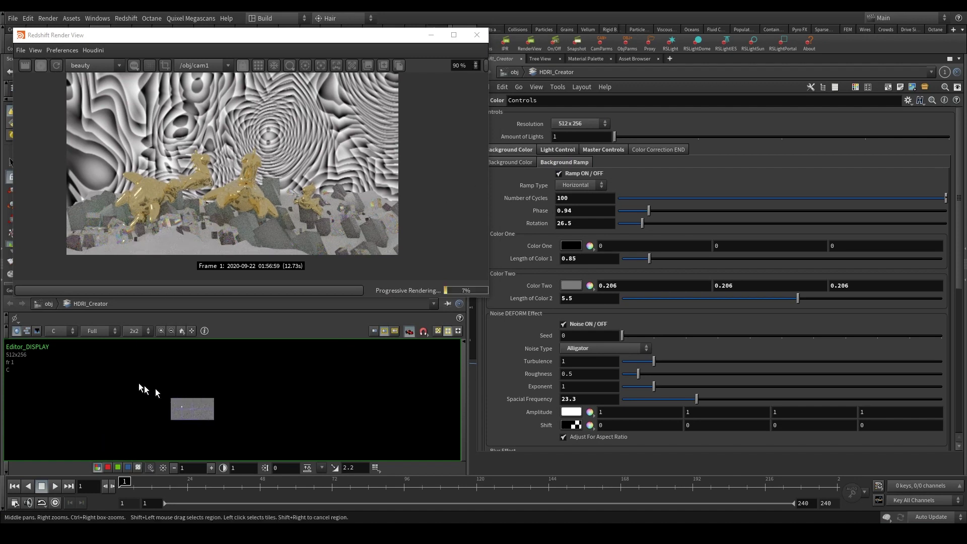
click(182, 330)
click(57, 66)
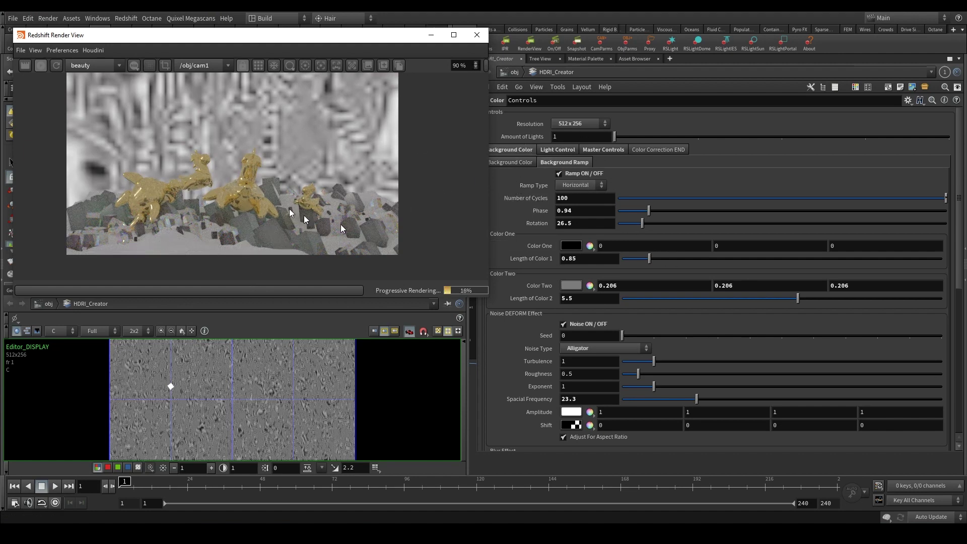
Step: Try Random (White Noise) as the ramp's Noise Type, and switch it to Fast: Hermite interpolation
scroll(538, 253, down, 2)
scroll(538, 253, down, 1)
click(579, 270)
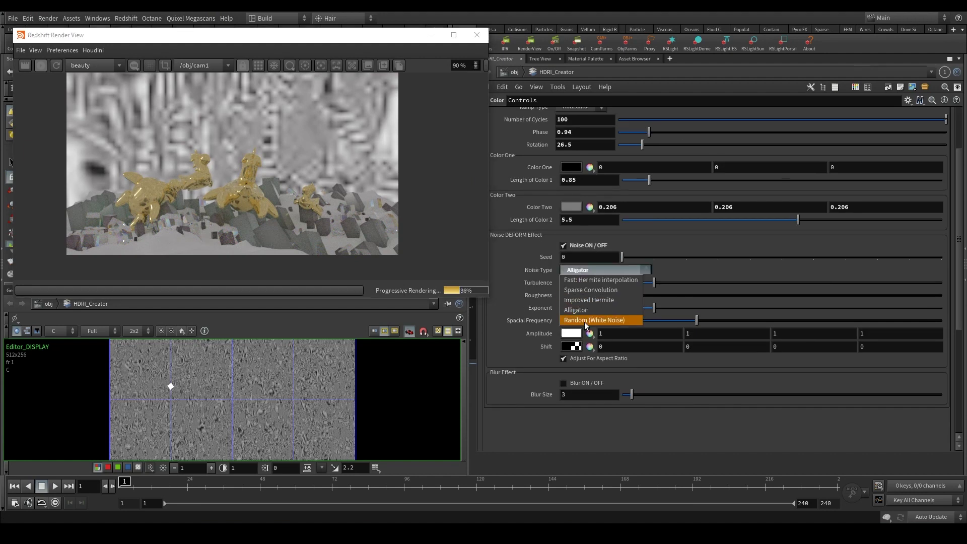
click(585, 322)
scroll(193, 409, up, 4)
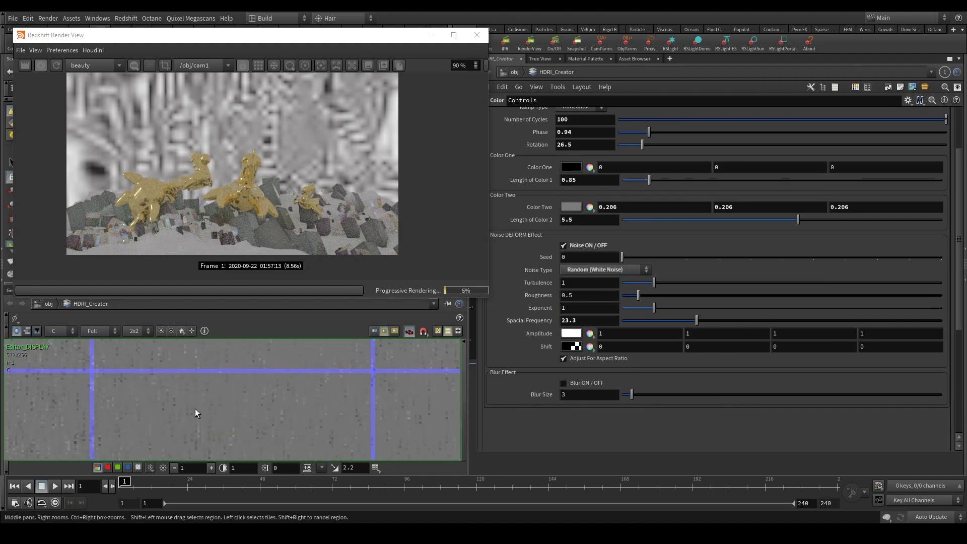
click(627, 270)
click(621, 282)
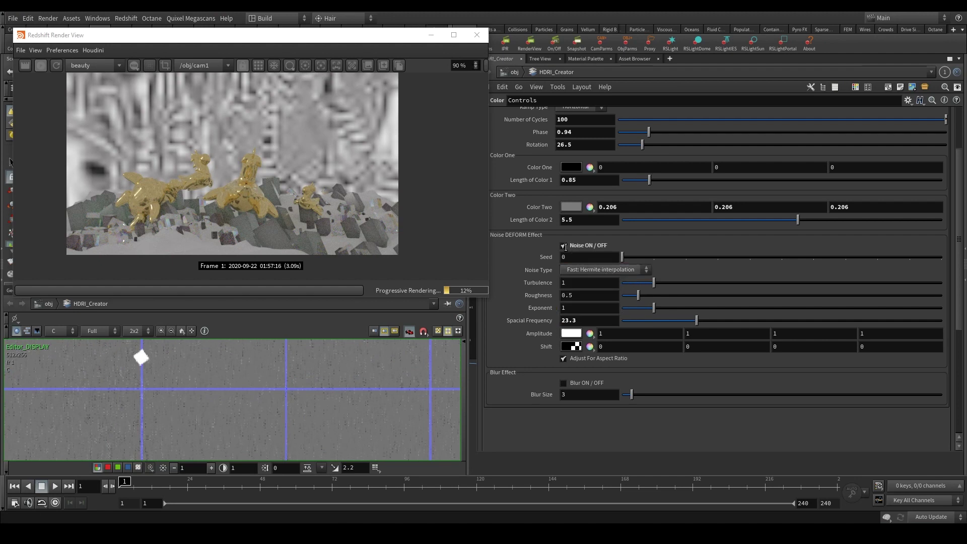
Step: Turn off both the Noise DEFORM effect and the background ramp
click(563, 245)
scroll(548, 247, up, 3)
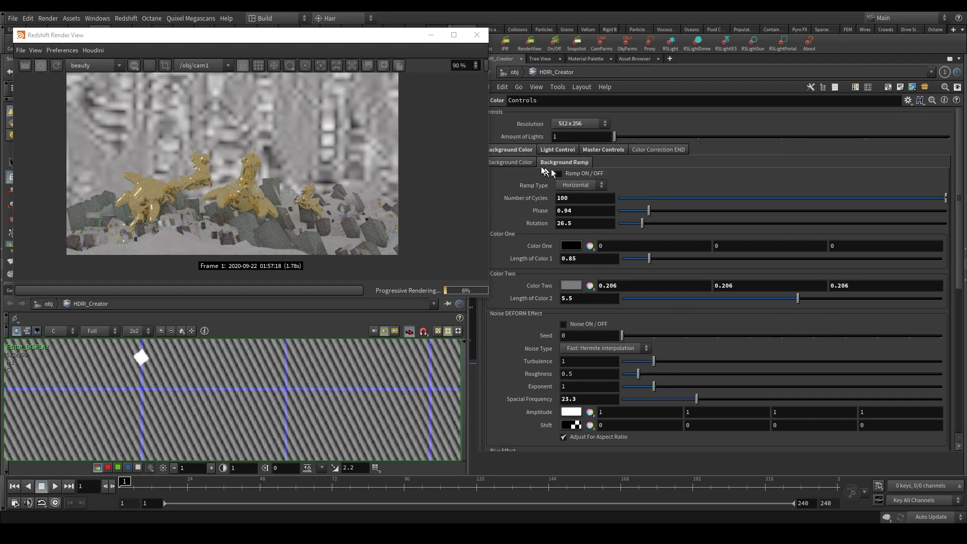
click(556, 173)
scroll(311, 388, down, 5)
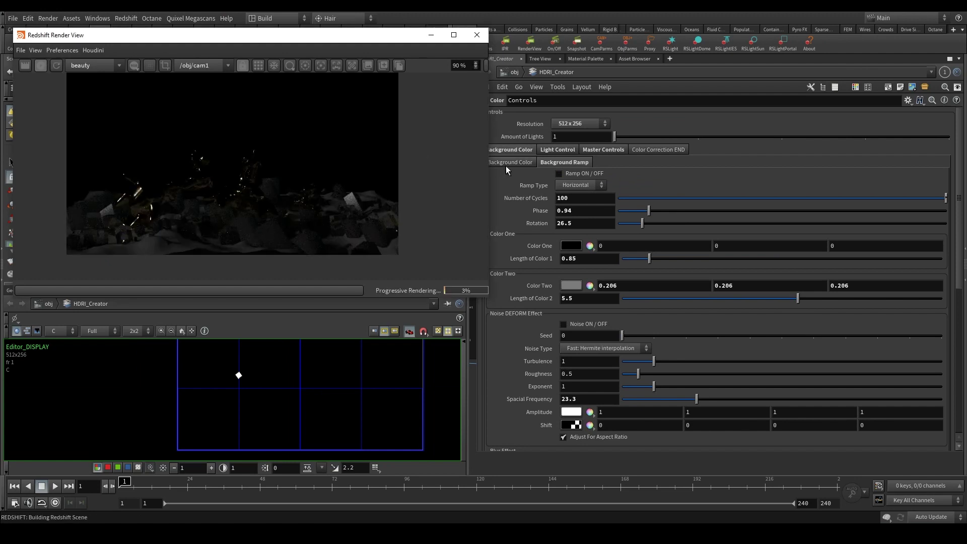
Step: Show the Light Control settings and set the Amount of Lights to 2
click(508, 162)
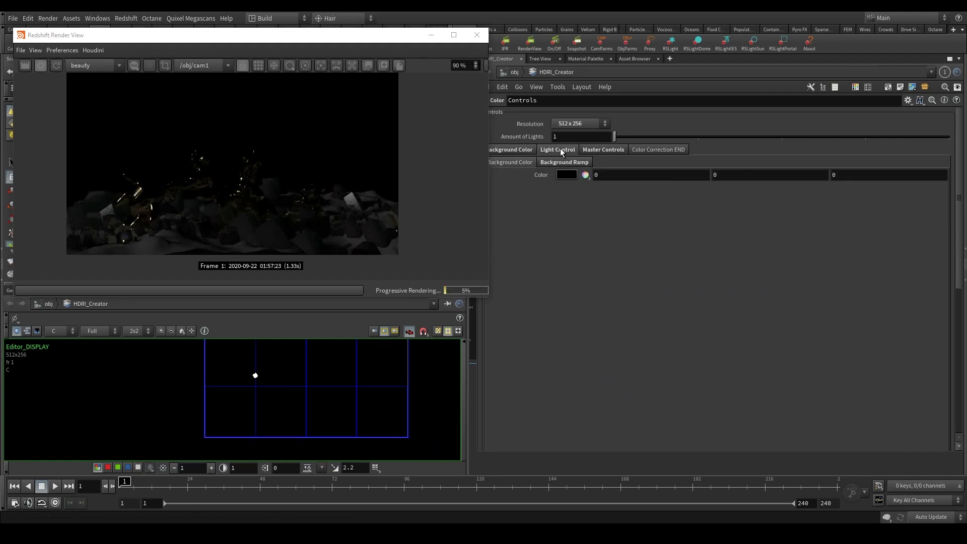
click(596, 150)
click(695, 138)
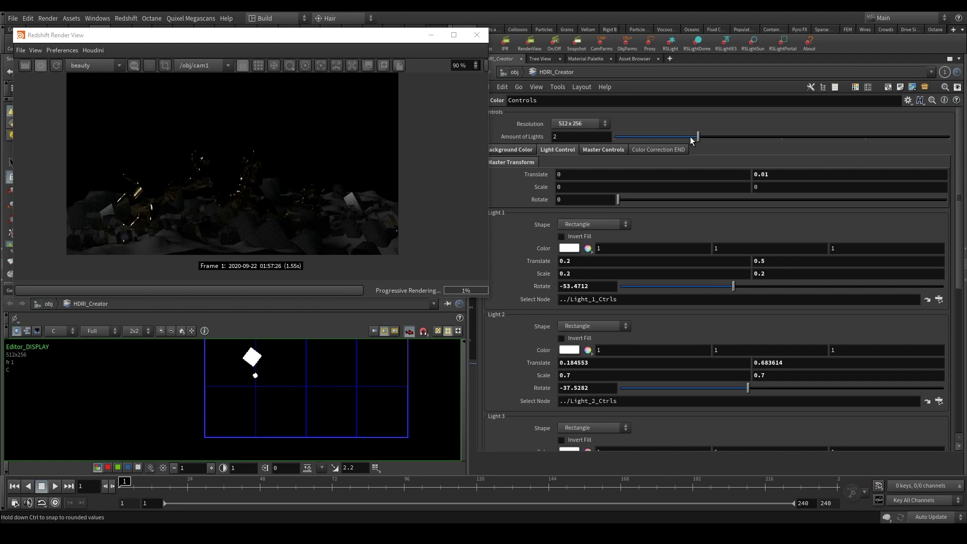
drag(691, 140, 600, 152)
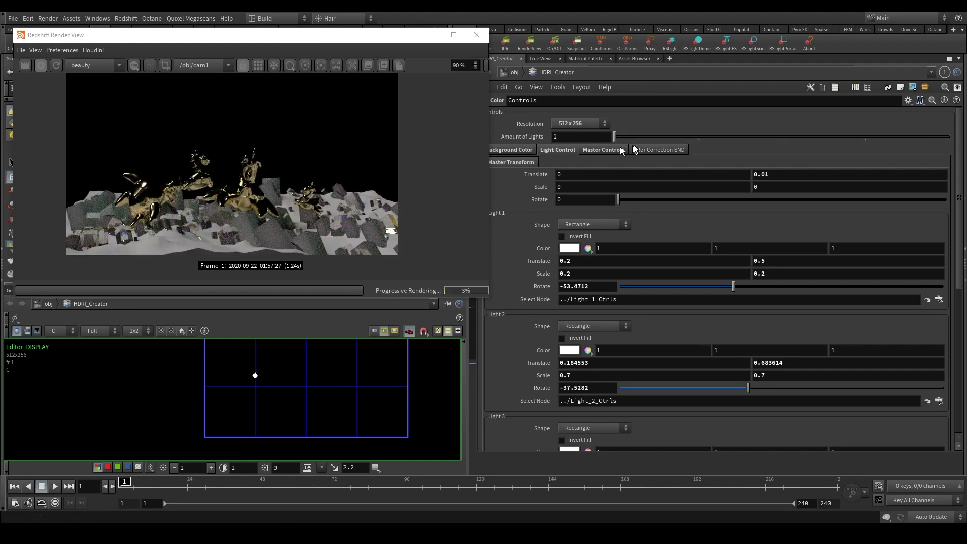
click(657, 138)
Step: Revert all parameters of the Controls node to factory defaults
click(908, 100)
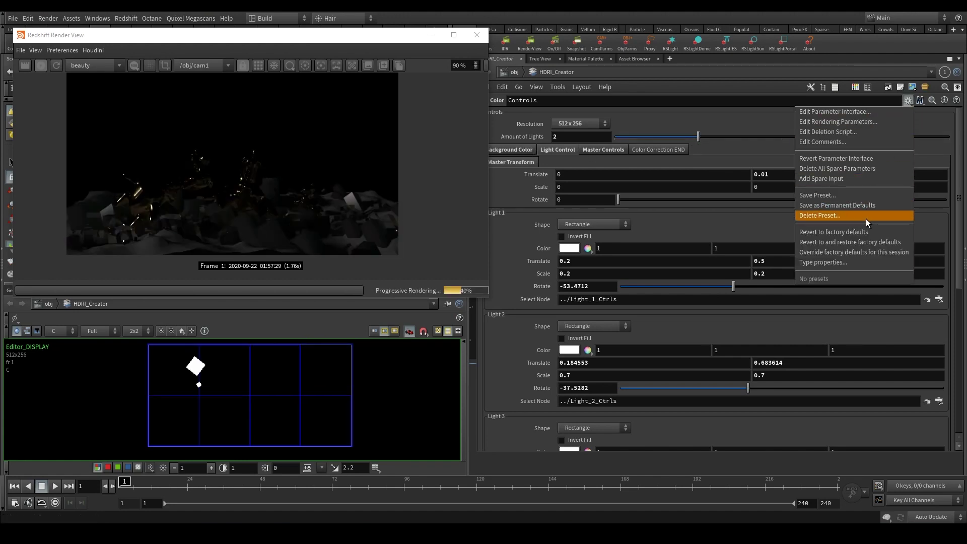
click(865, 231)
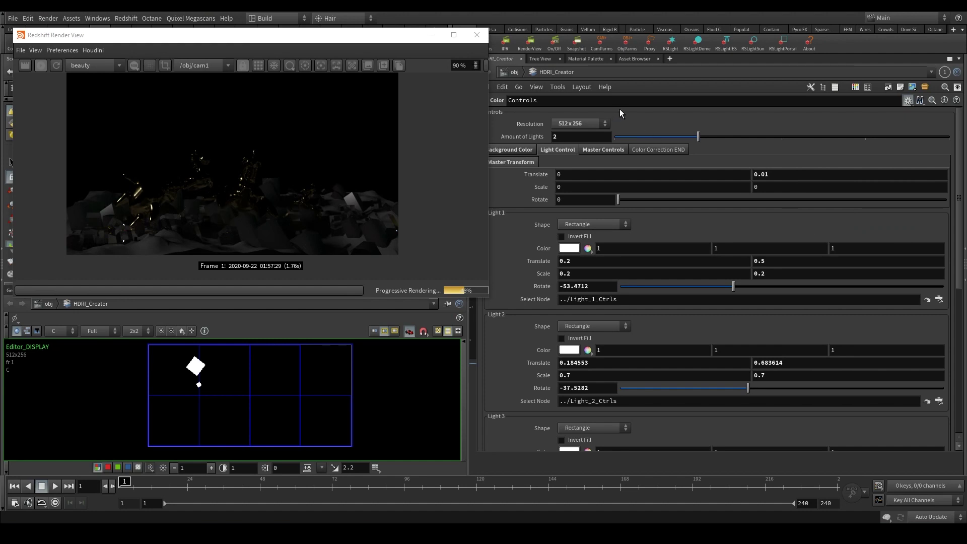
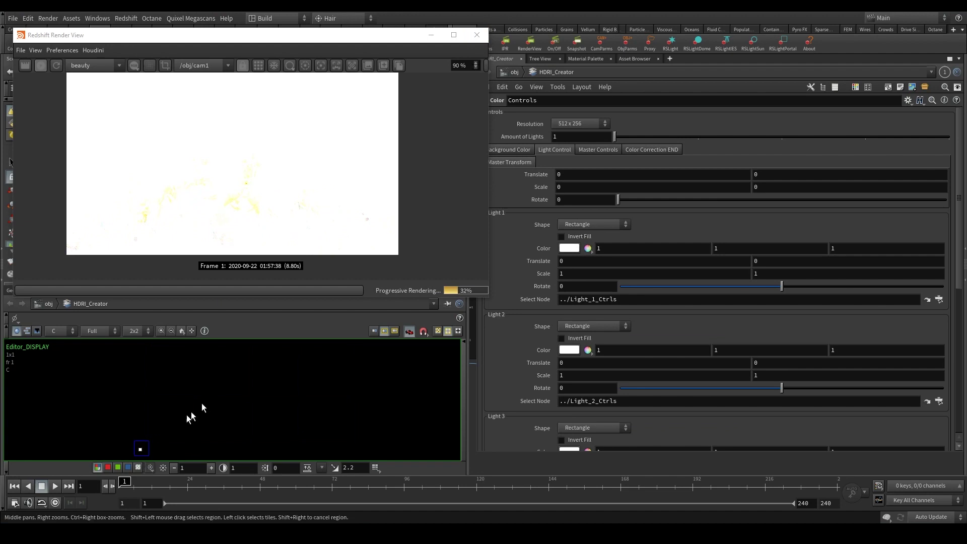
Step: Switch the Resolution to another preset and back to 512 x 256 to refresh the HDRI image
middle_drag(136, 448, 154, 437)
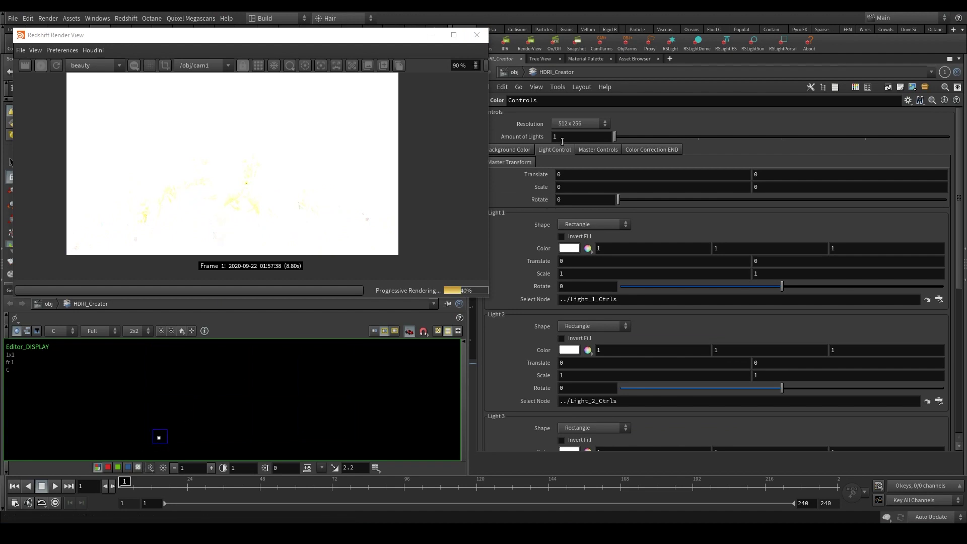
click(570, 123)
click(573, 144)
click(576, 123)
click(573, 134)
scroll(288, 382, down, 10)
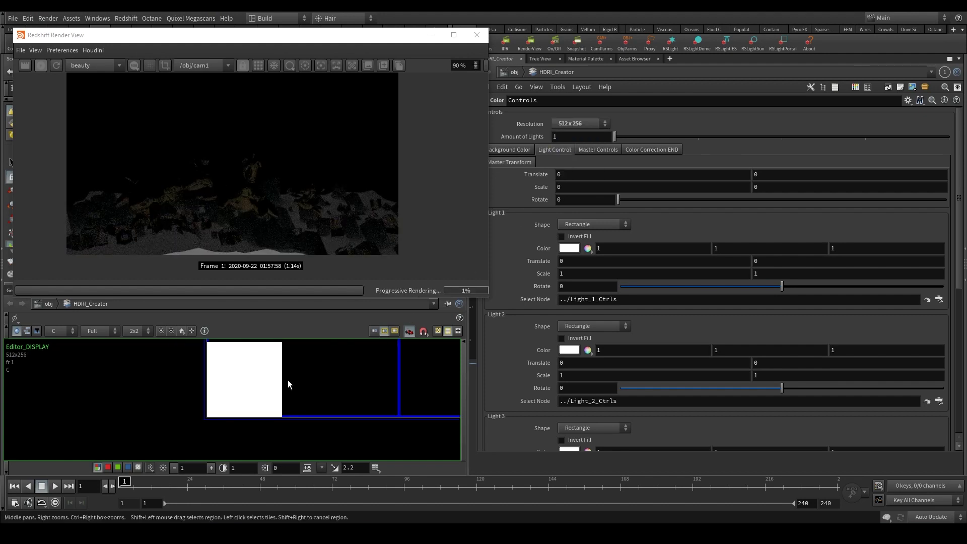
middle_drag(348, 376, 223, 423)
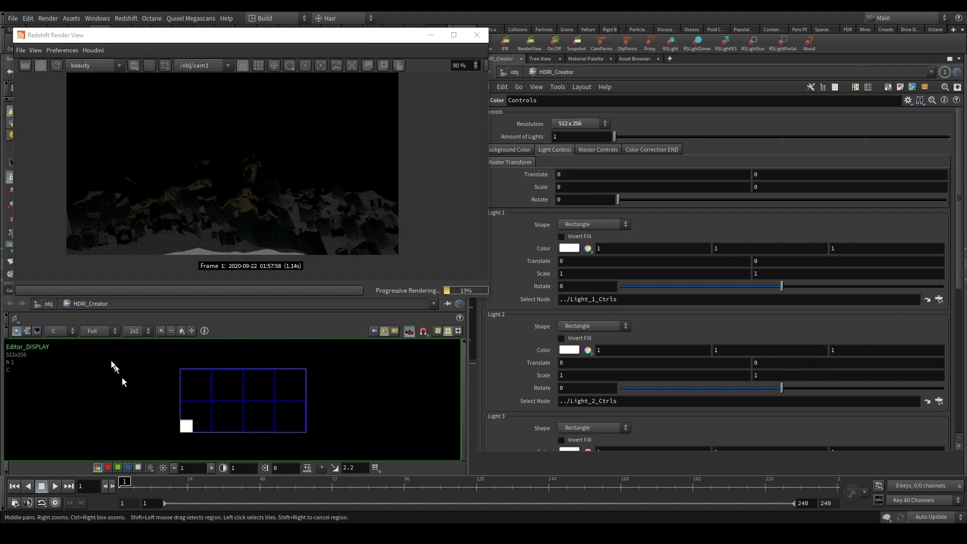
Step: Move Light 1 to about 0.20, 0.50 in the HDRI image and set the Amount of Lights to 2
scroll(226, 409, up, 5)
scroll(916, 285, down, 1)
click(928, 273)
scroll(147, 412, down, 3)
drag(134, 436, 172, 390)
key(p)
key(p)
scroll(933, 404, down, 1)
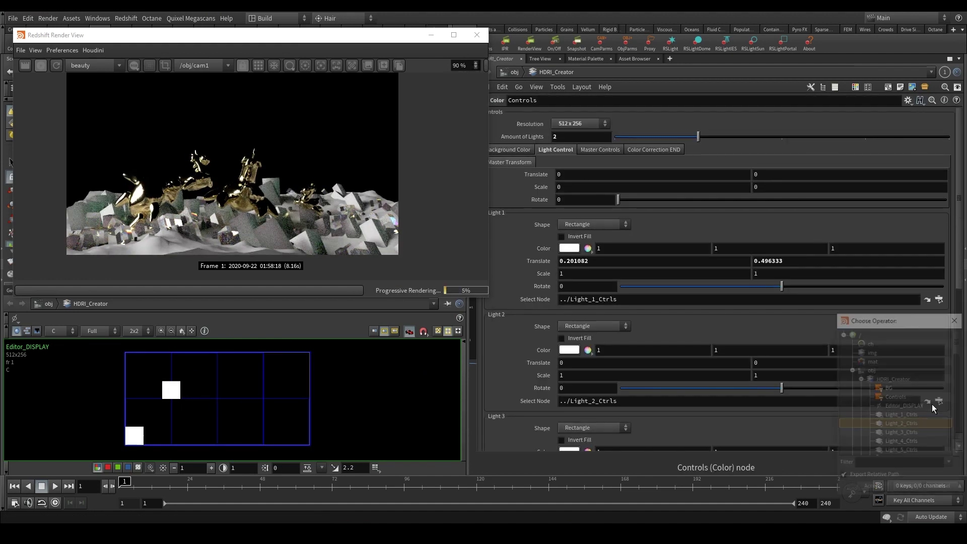
Step: Move Light 2 to about 0.55, 0.44 and reshape it into a narrow vertical strip with a scale of about -0.19 by 1.11
click(933, 404)
drag(134, 437, 265, 395)
drag(265, 400, 268, 393)
scroll(267, 390, up, 5)
drag(264, 400, 126, 409)
scroll(262, 396, up, 4)
scroll(226, 378, down, 4)
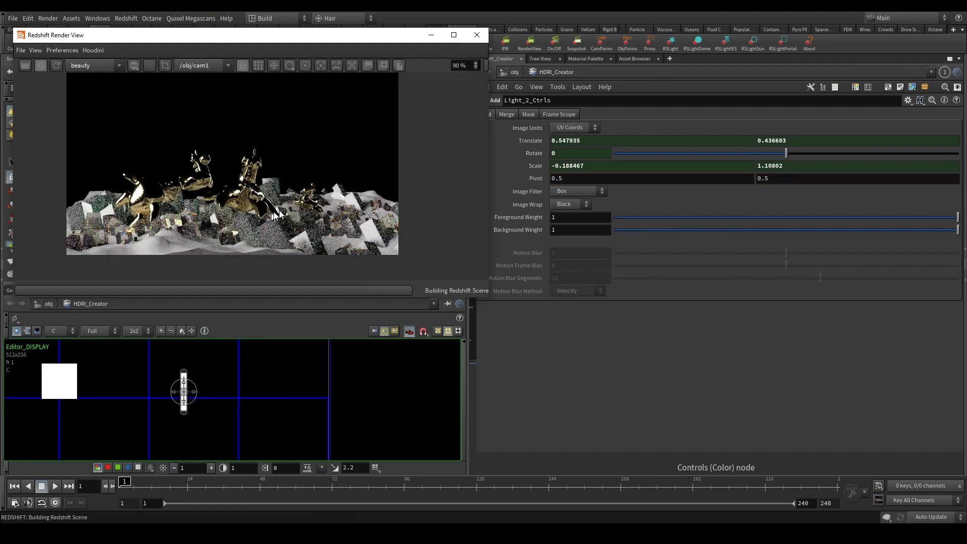
key(p)
click(625, 355)
key(p)
Step: Scale Light 1 down to about 0.57 by 0.30 and return to the Controls node's parameters
click(939, 301)
drag(77, 382, 59, 387)
key(p)
click(625, 355)
key(p)
Step: Tumble the scene to a closer view of the horses and color Light 2 gold (0.5, 0.334, 0)
drag(252, 35, 573, 80)
alt+drag(242, 216, 202, 202)
drag(568, 84, 262, 71)
click(569, 351)
click(543, 59)
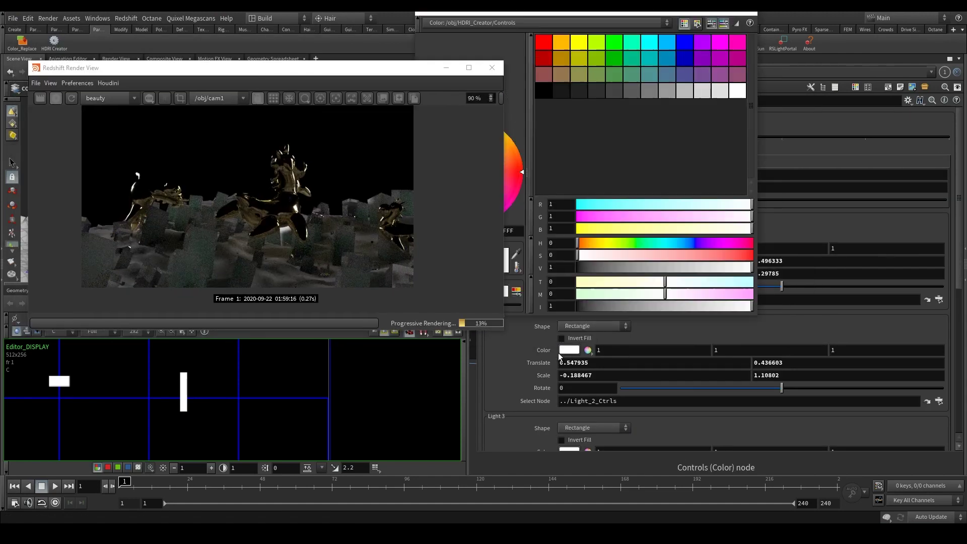
drag(578, 217, 633, 216)
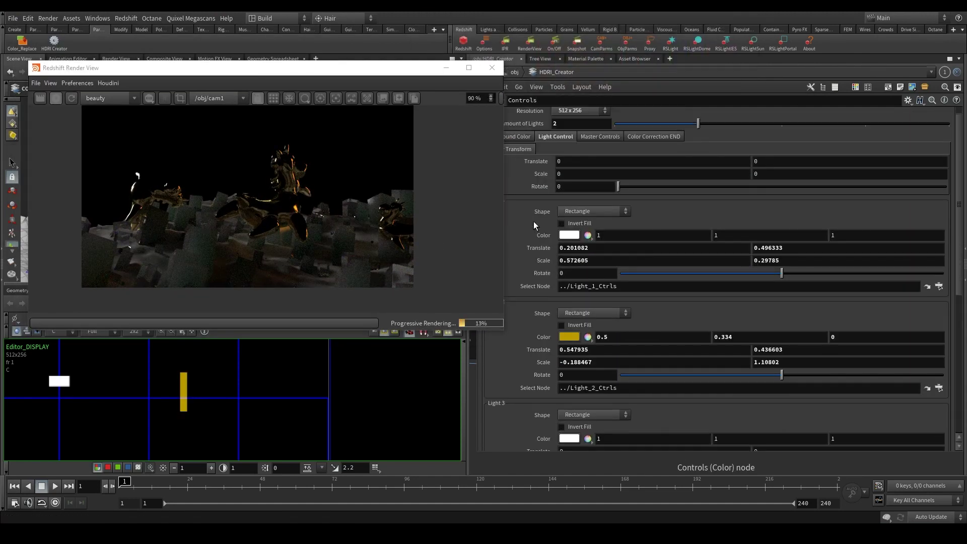
Step: Blur the lights with a Blur Size of 51.3, and enlarge Light 1 to about 0.67 by 0.40 and Light 2 to about 0.41 by 1.71
scroll(530, 223, up, 10)
click(555, 149)
middle_drag(534, 274, 552, 273)
middle_drag(544, 375, 574, 379)
click(71, 99)
scroll(570, 201, down, 1)
scroll(570, 198, up, 1)
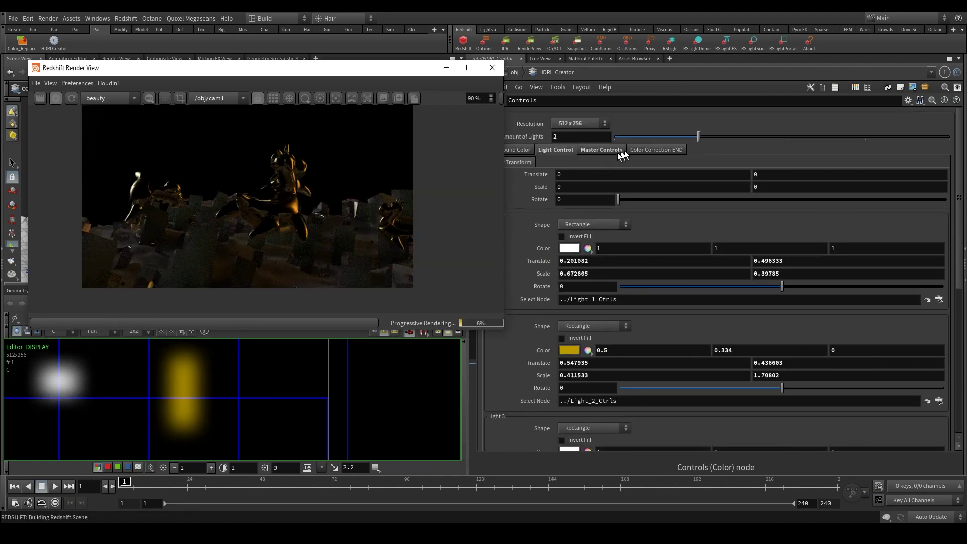
Step: Look through the Light Control settings and the Blur, Roto Shape, Noise Deform and Color Noise sections of the Master Controls
scroll(603, 238, down, 4)
scroll(640, 235, up, 3)
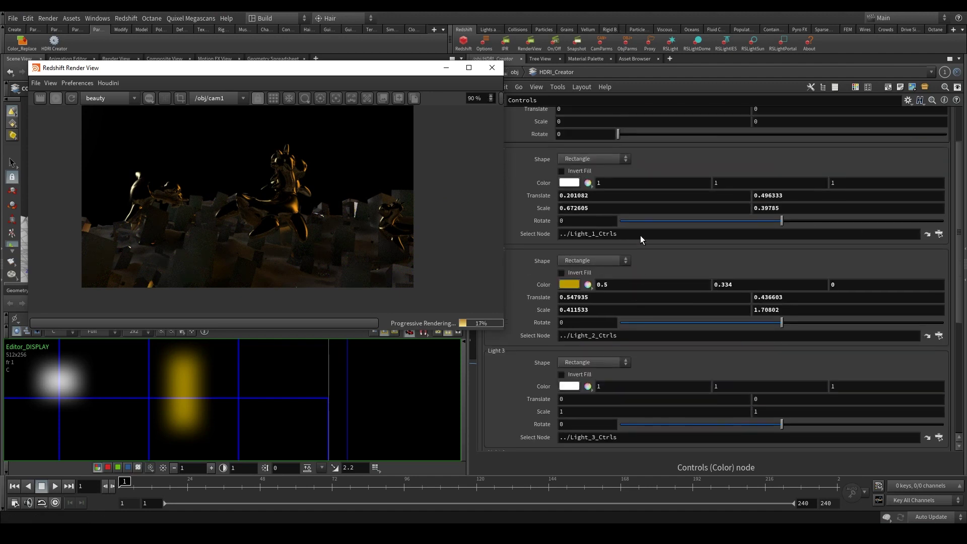
scroll(642, 217, up, 2)
click(611, 149)
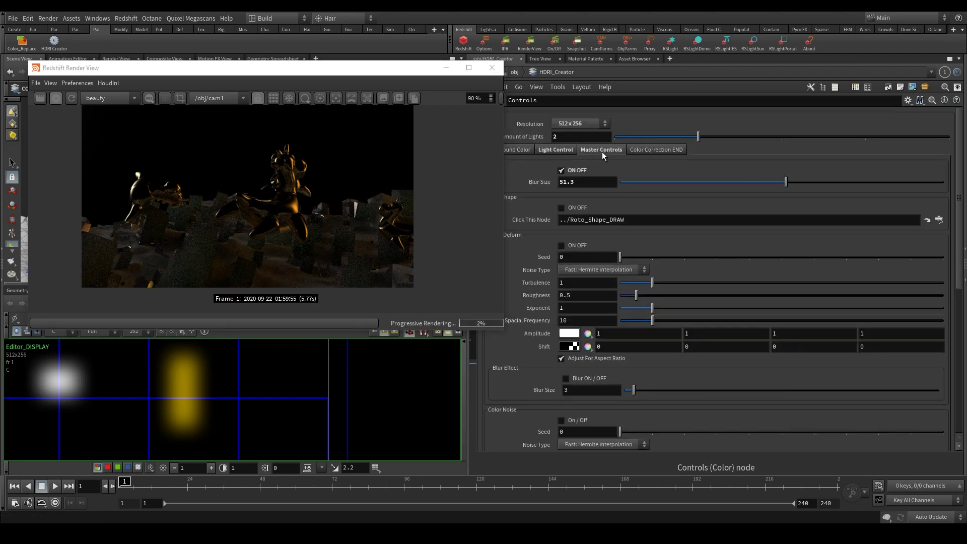
scroll(555, 304, down, 2)
scroll(669, 196, up, 2)
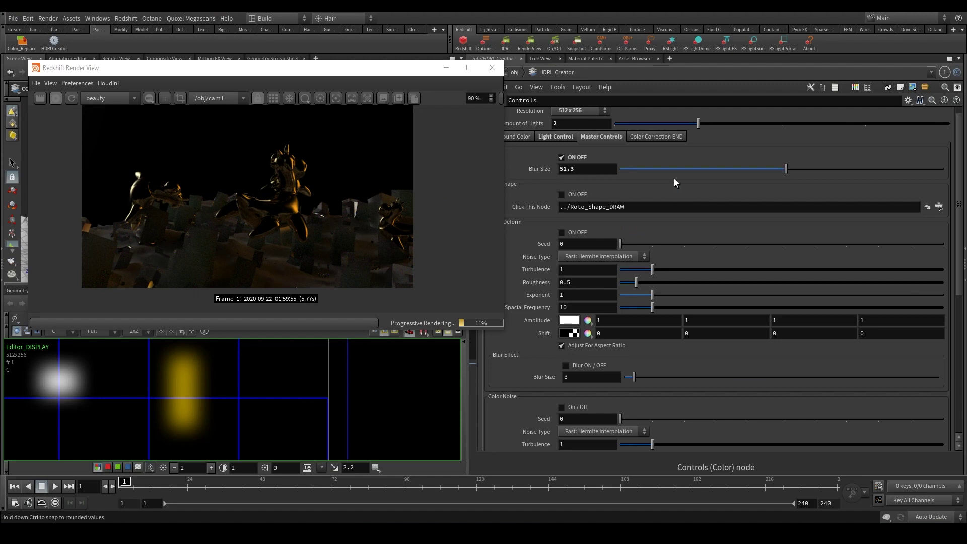
scroll(536, 297, down, 2)
drag(393, 73, 354, 61)
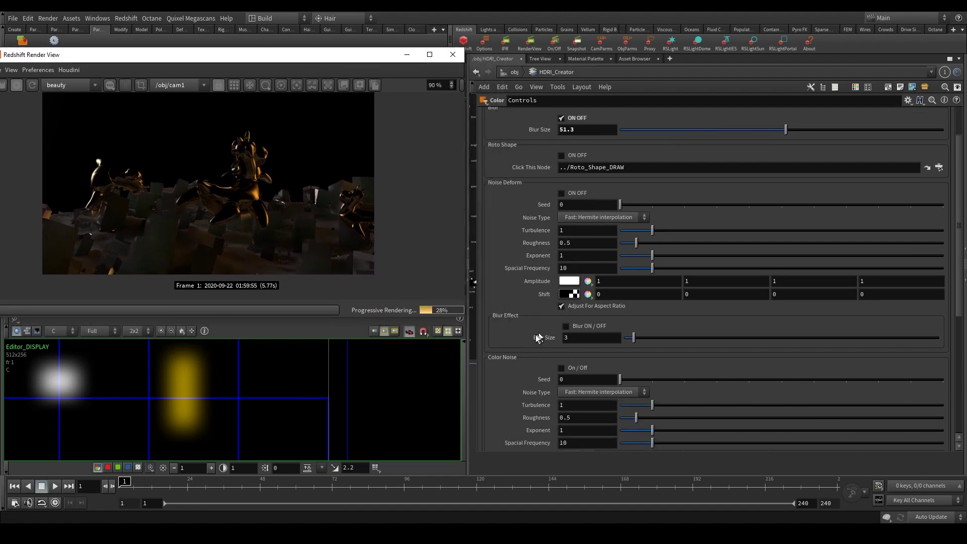
scroll(539, 337, down, 2)
scroll(563, 256, up, 1)
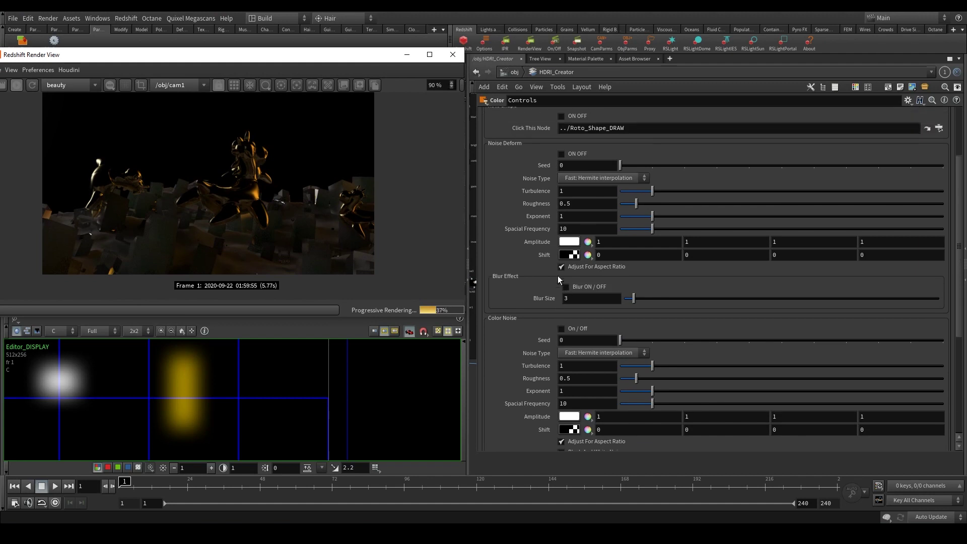
scroll(558, 276, up, 3)
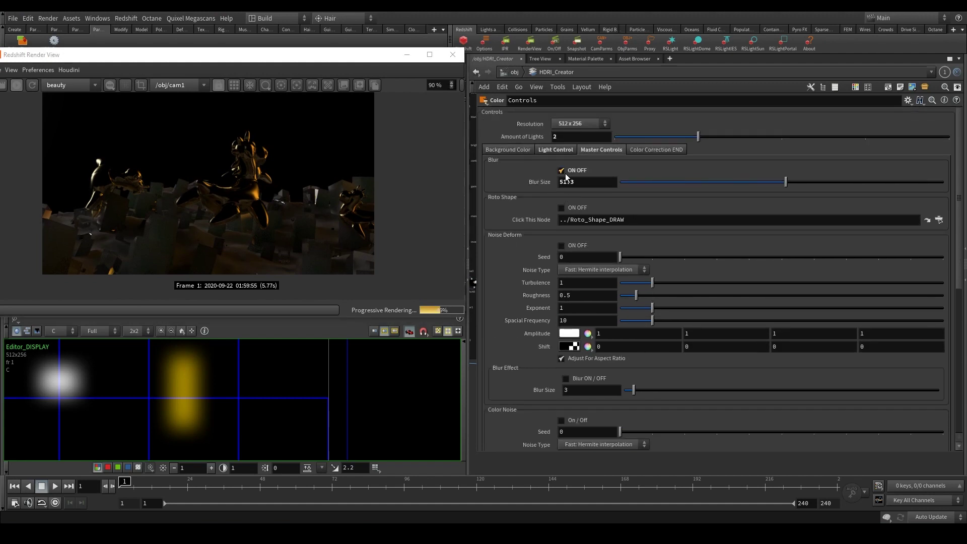
Step: Turn off the master Blur and turn on Color Noise with the Black And White Noise option
click(563, 172)
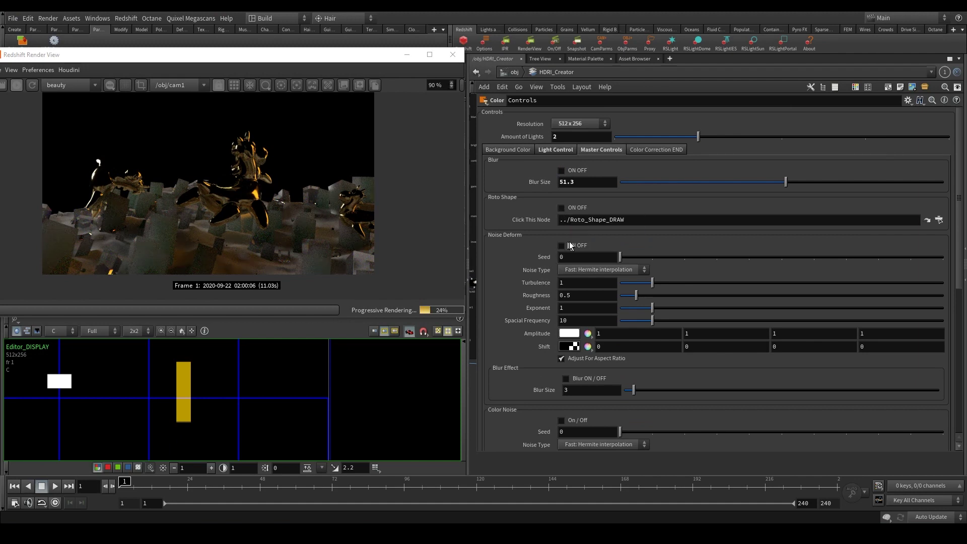
scroll(524, 367, down, 3)
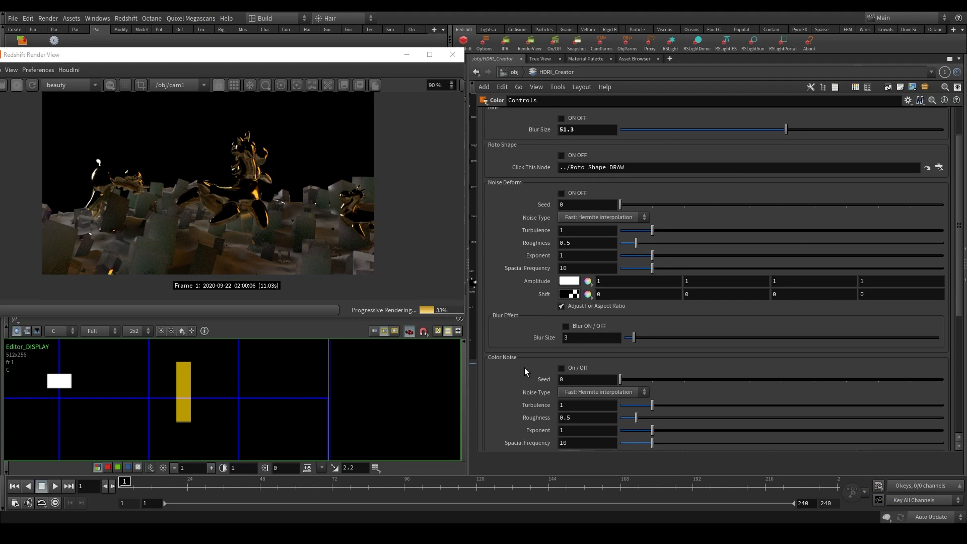
scroll(172, 391, down, 3)
scroll(213, 393, up, 3)
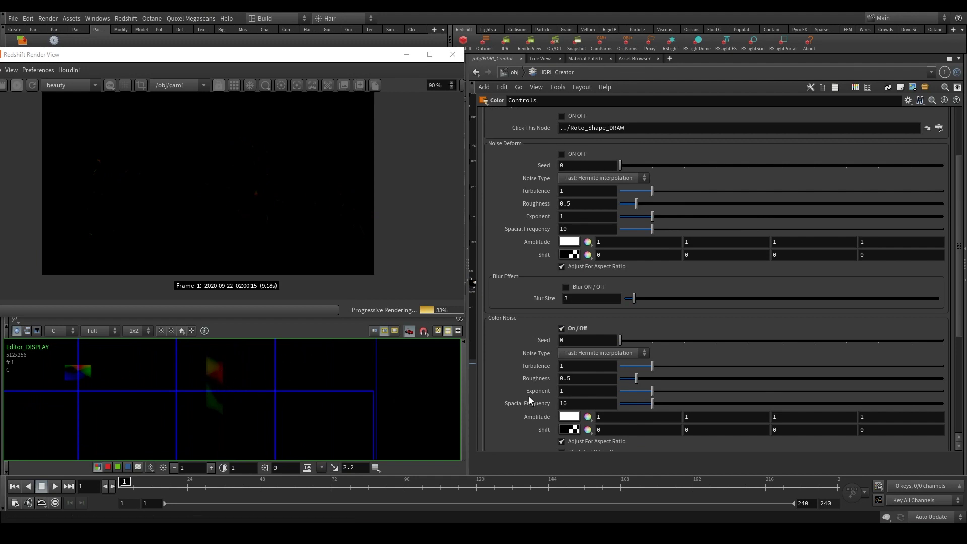
scroll(532, 400, down, 2)
click(563, 413)
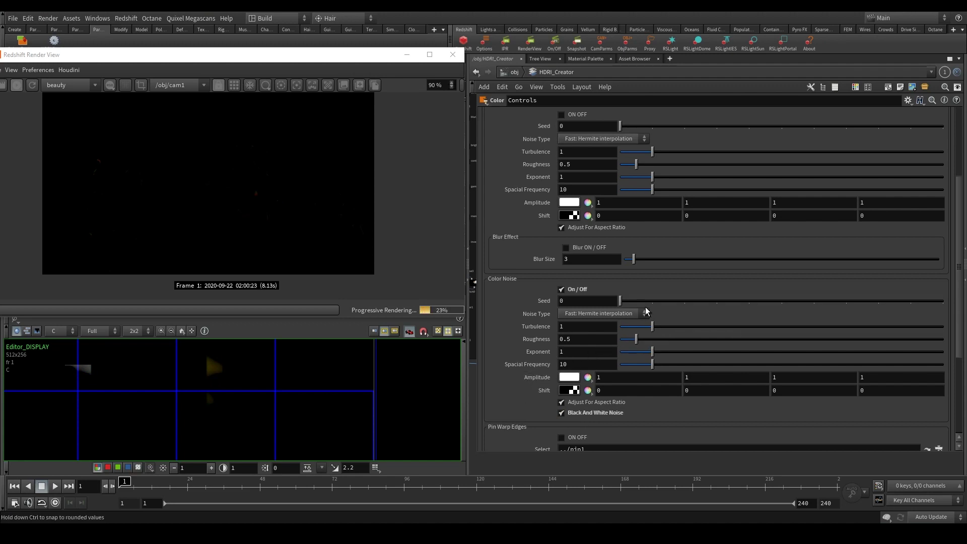
Step: Set the Color Noise Spatial Frequency to 78.2 and its RGB Amplitude to 2, restarting the render
drag(727, 374, 755, 367)
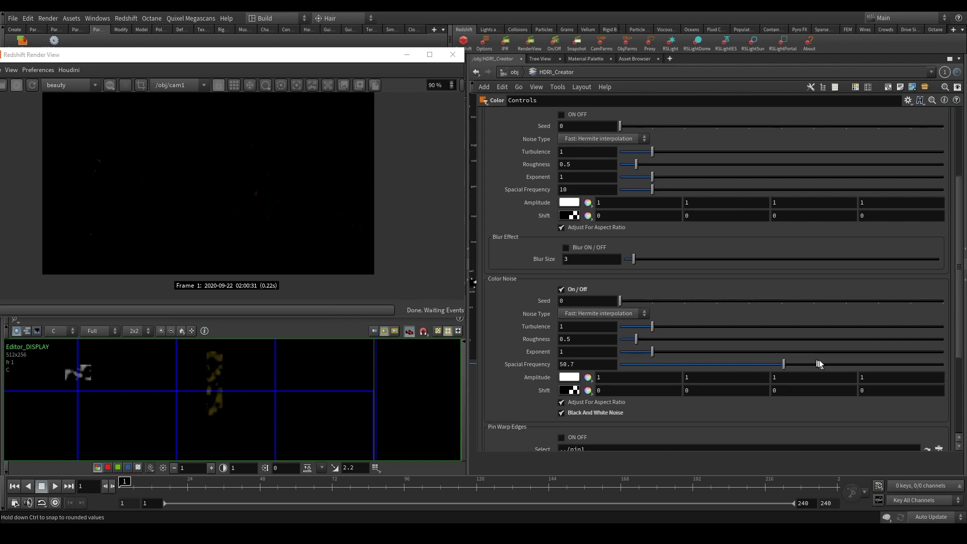
drag(871, 367, 873, 367)
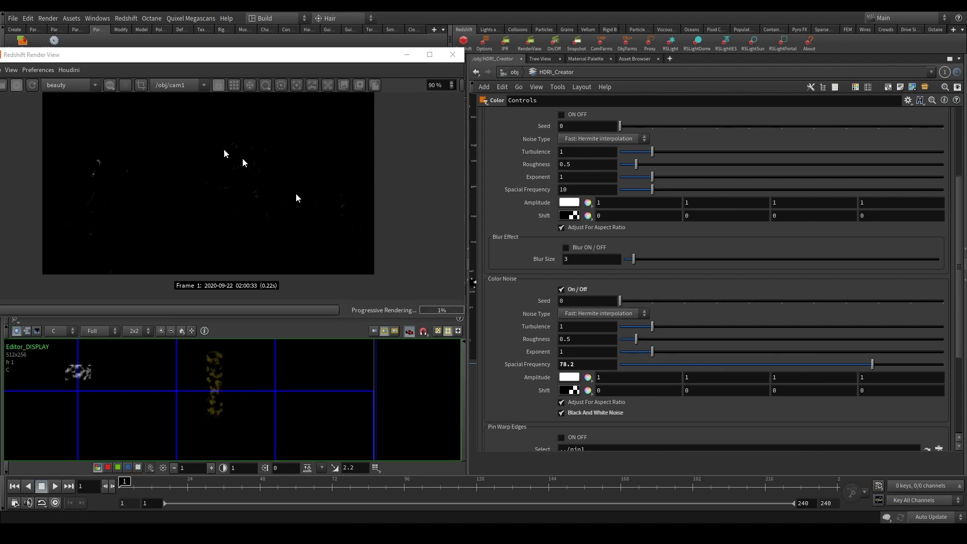
click(32, 85)
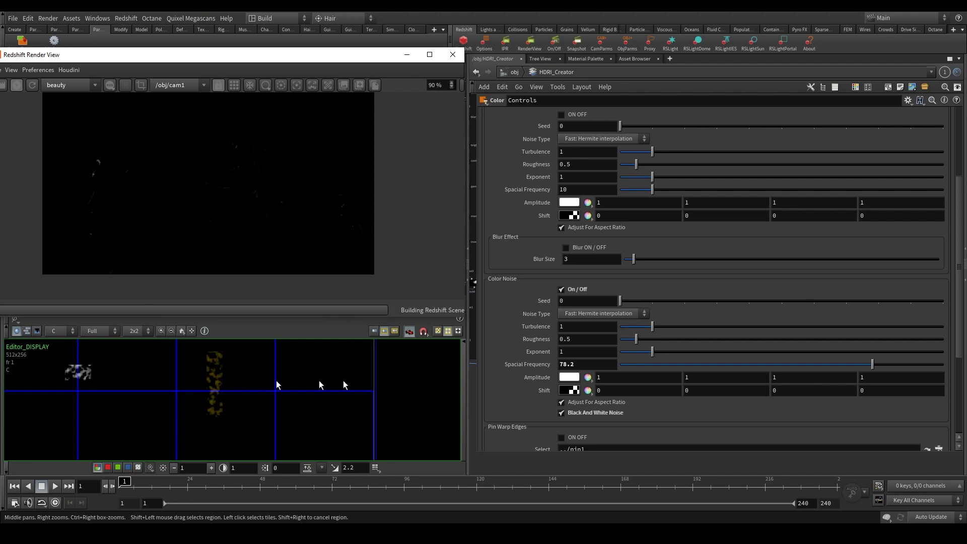
double_click(599, 377)
text(2)
key(Return)
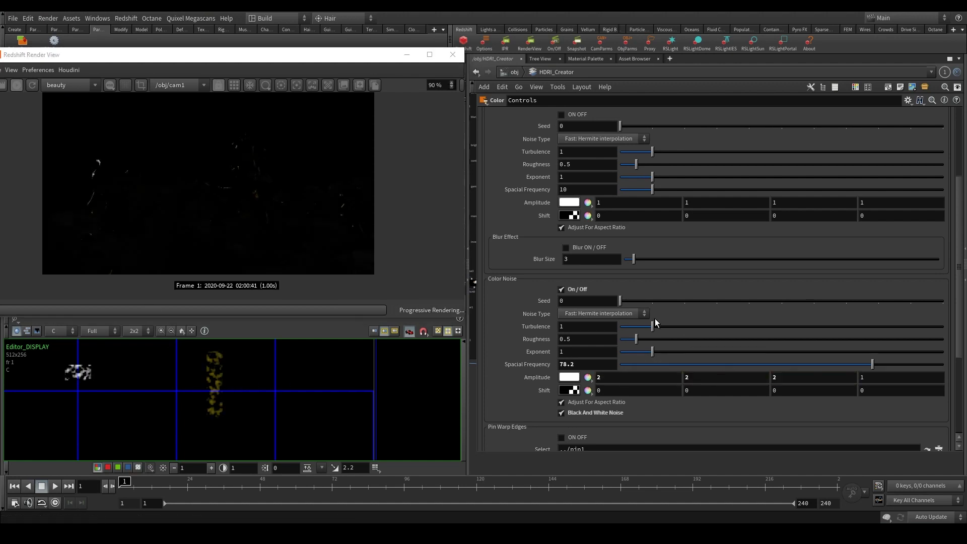
Step: Raise the Color Noise Turbulence to 3.15 and Roughness to 2.14, restart the render and inspect the noise up close
drag(722, 327, 722, 327)
drag(694, 341, 689, 343)
click(30, 84)
scroll(215, 393, up, 8)
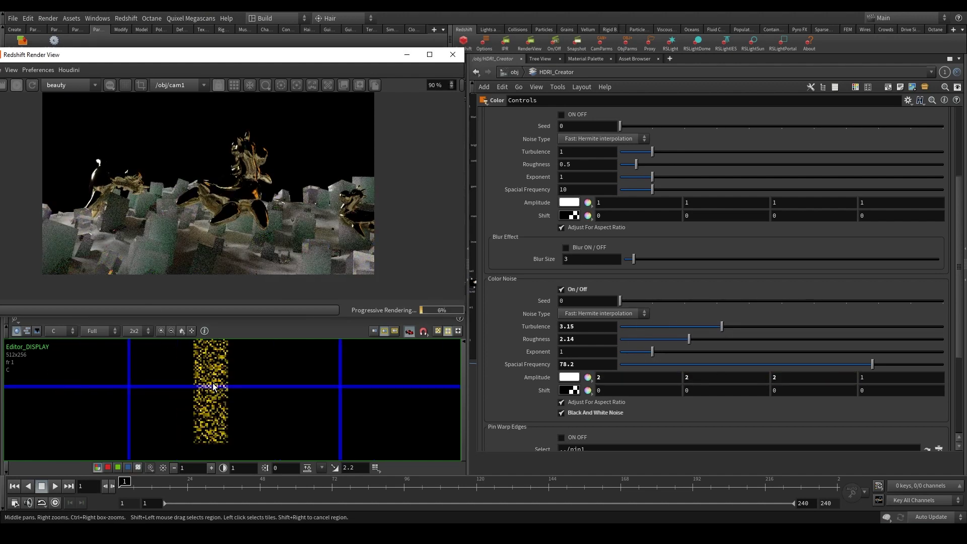
scroll(212, 382, down, 6)
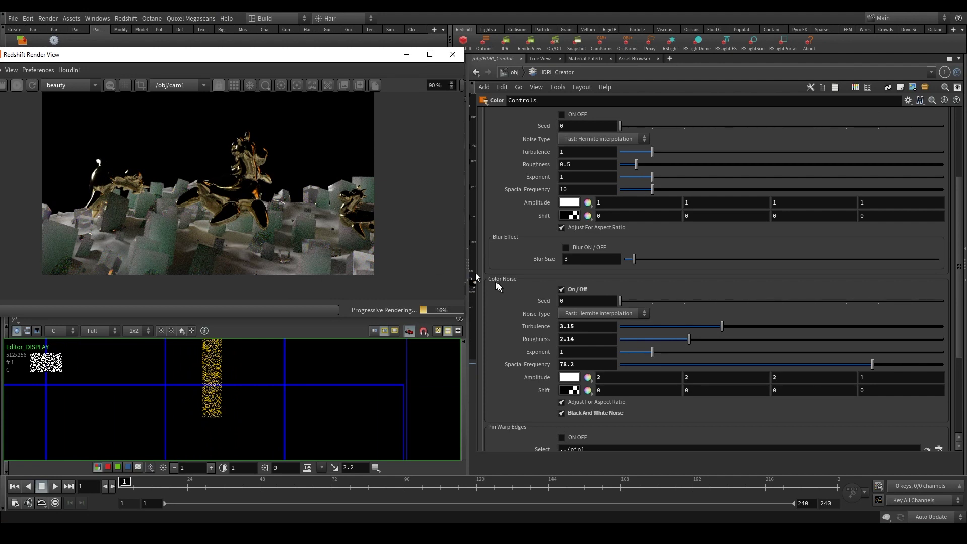
Step: Turn on Pin Warp Edges and open its pin1 Corner Pin node
scroll(578, 363, down, 4)
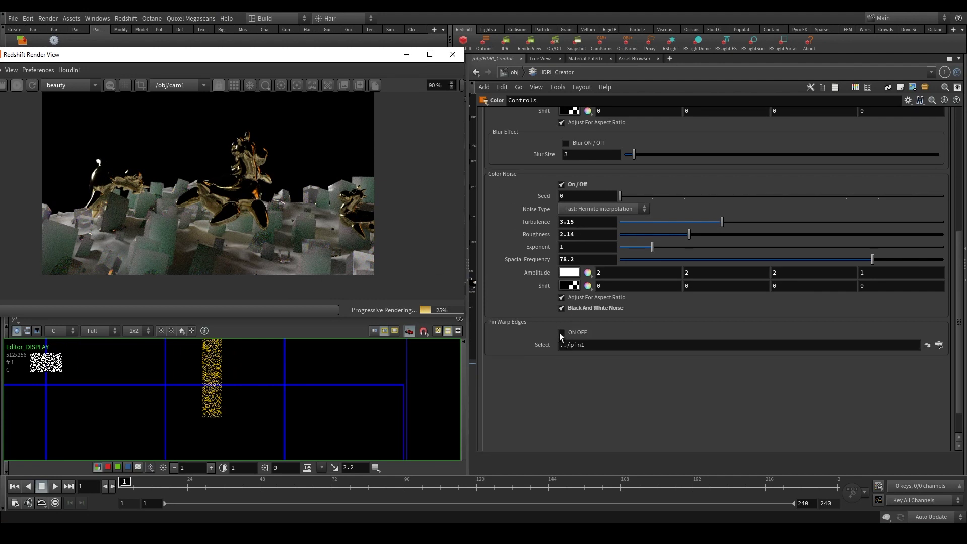
scroll(356, 398, down, 5)
drag(262, 58, 272, 33)
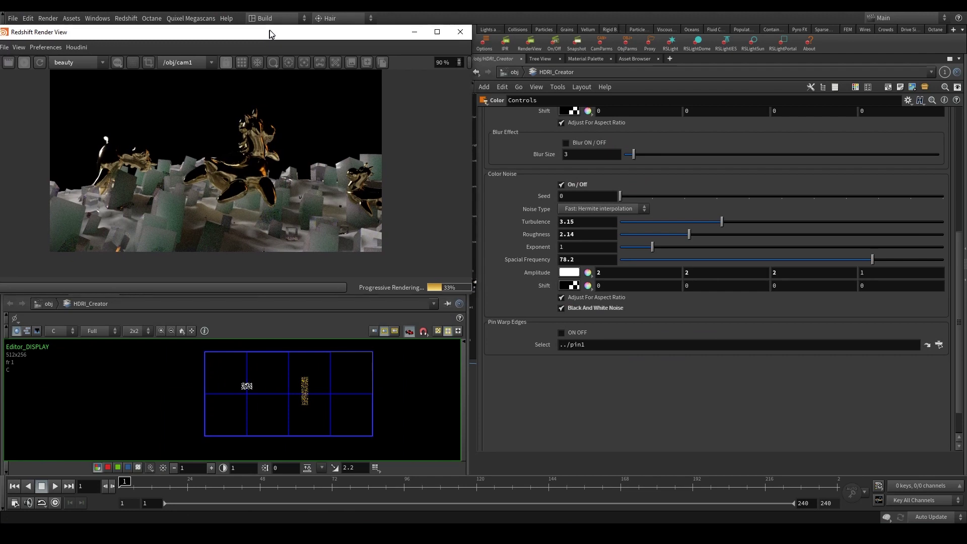
click(562, 334)
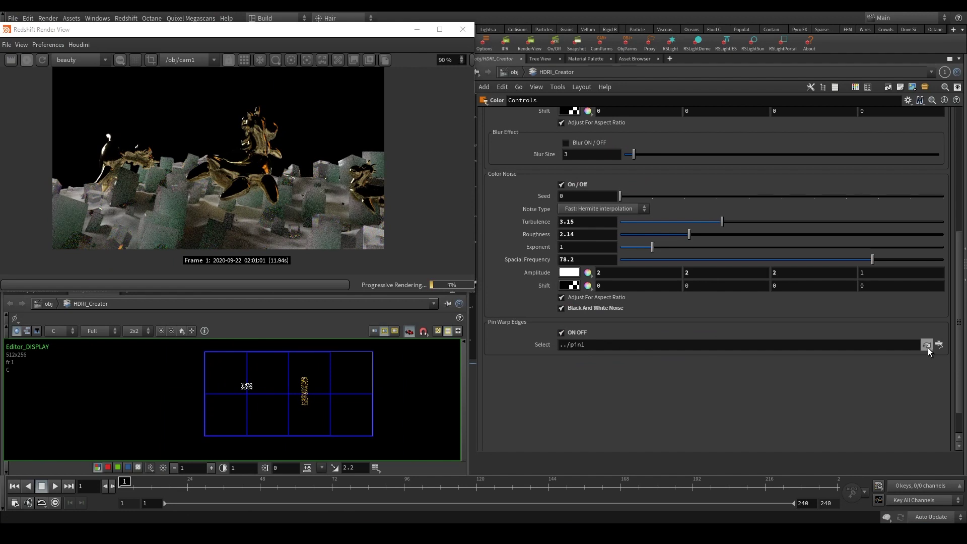
click(926, 345)
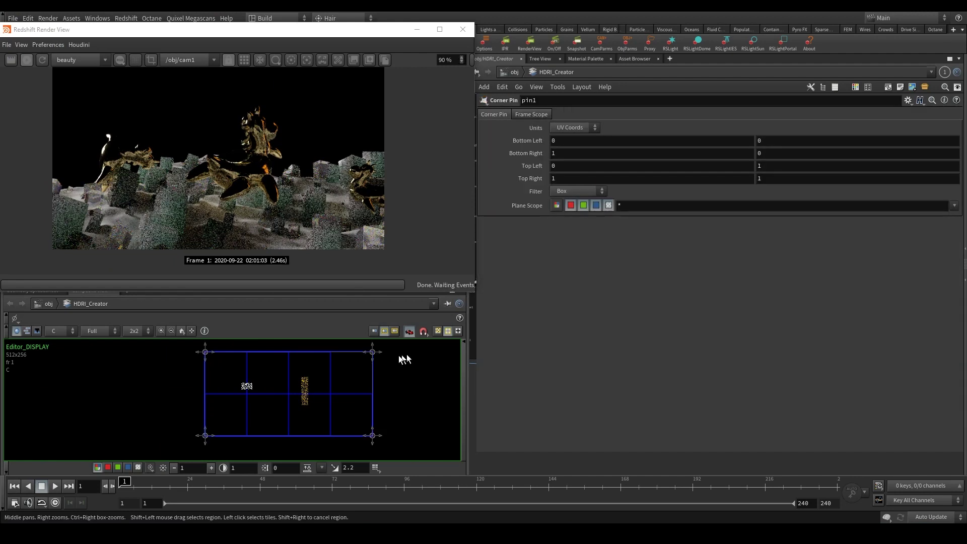
Step: Warp the HDRI by moving the top right corner pin to about 0.85, 1.14 and pulling both bottom corner pins inward and up
click(373, 354)
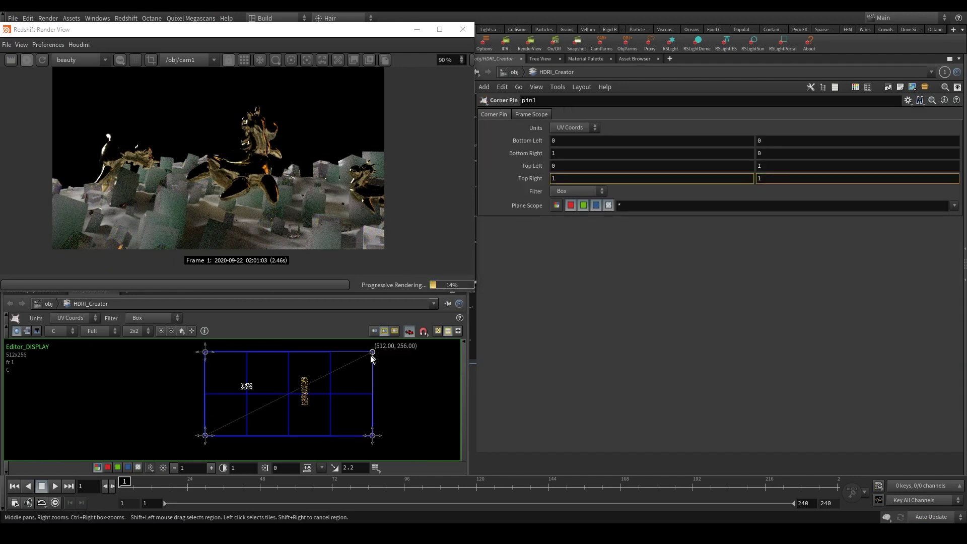
drag(358, 364, 346, 341)
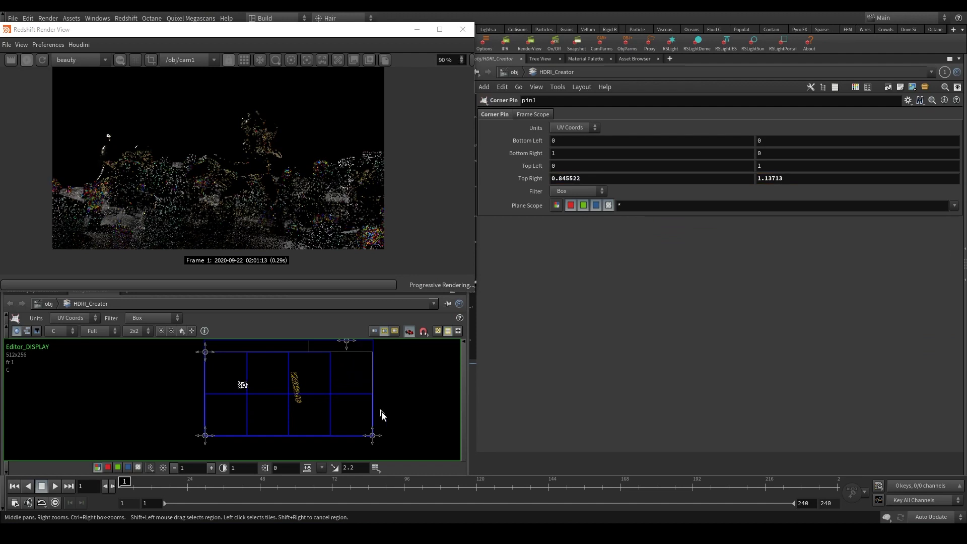
click(373, 437)
drag(329, 412, 315, 407)
drag(205, 435, 255, 428)
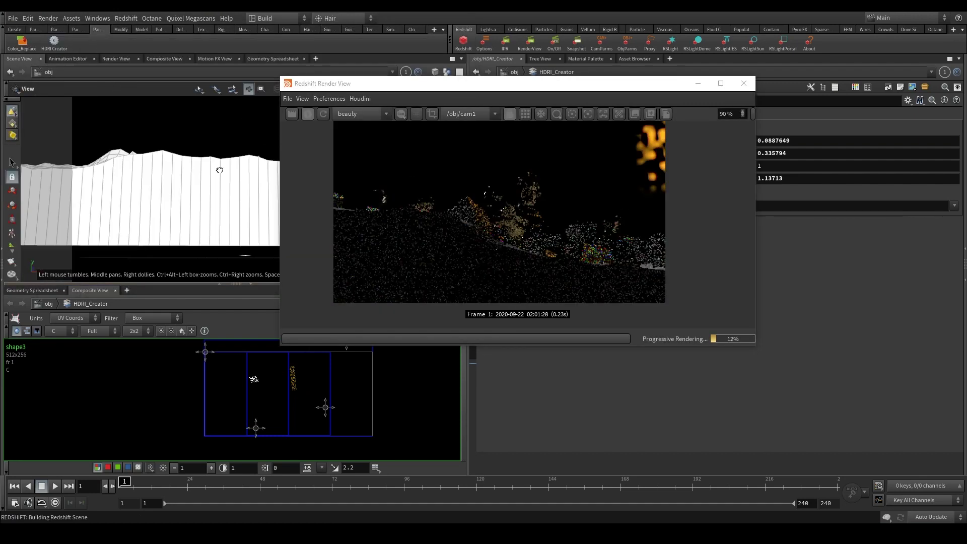
Step: Turn on Brightness Contrast in the Controls node's final color correction and lower the Brightness below 0.752
click(716, 379)
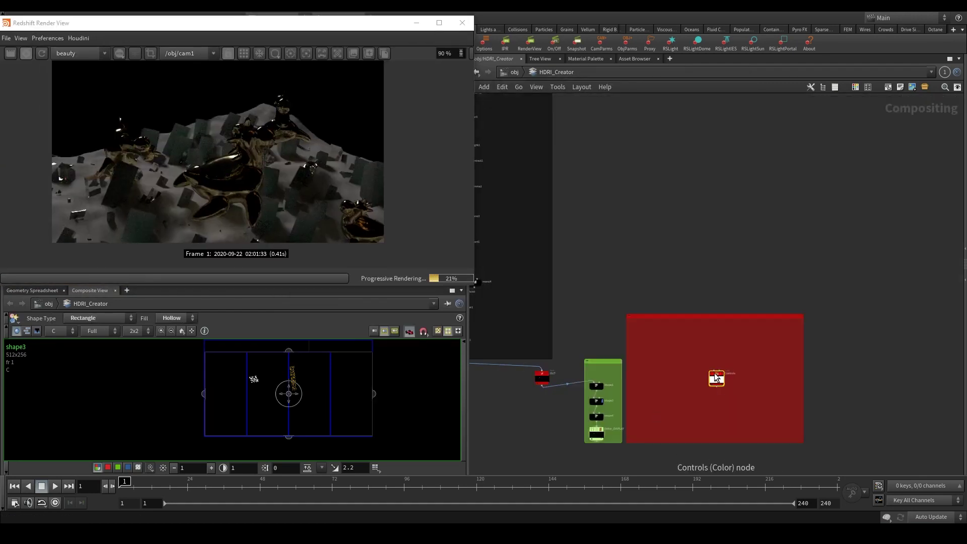
key(p)
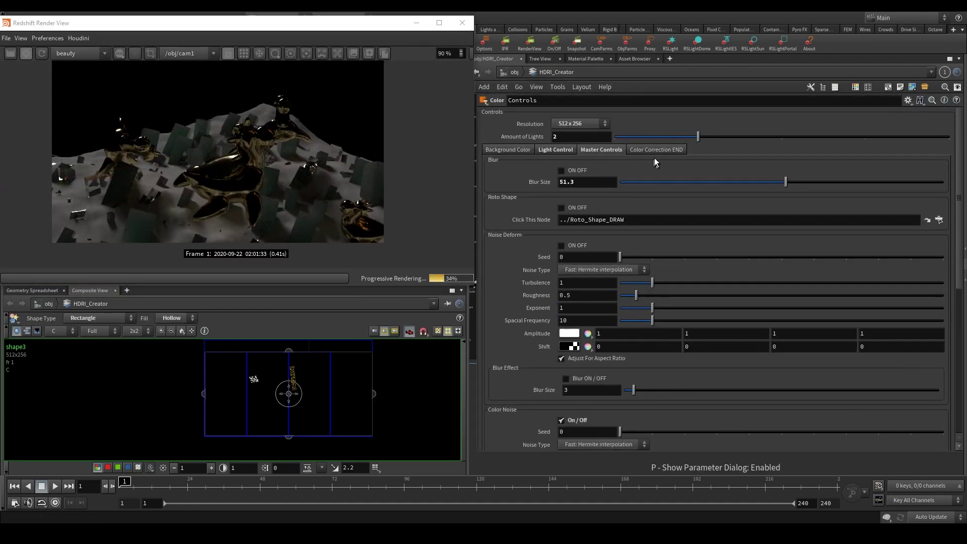
click(654, 151)
click(562, 171)
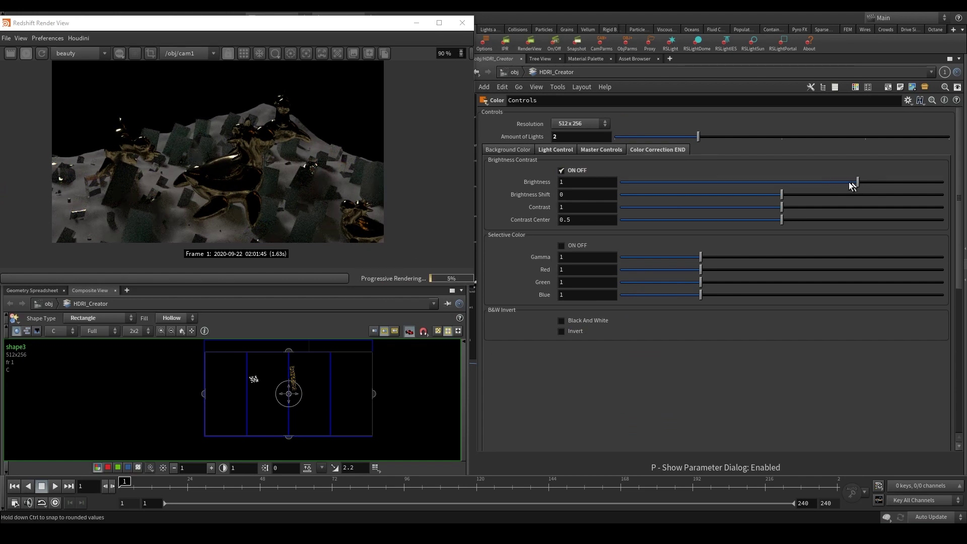
drag(850, 183, 842, 182)
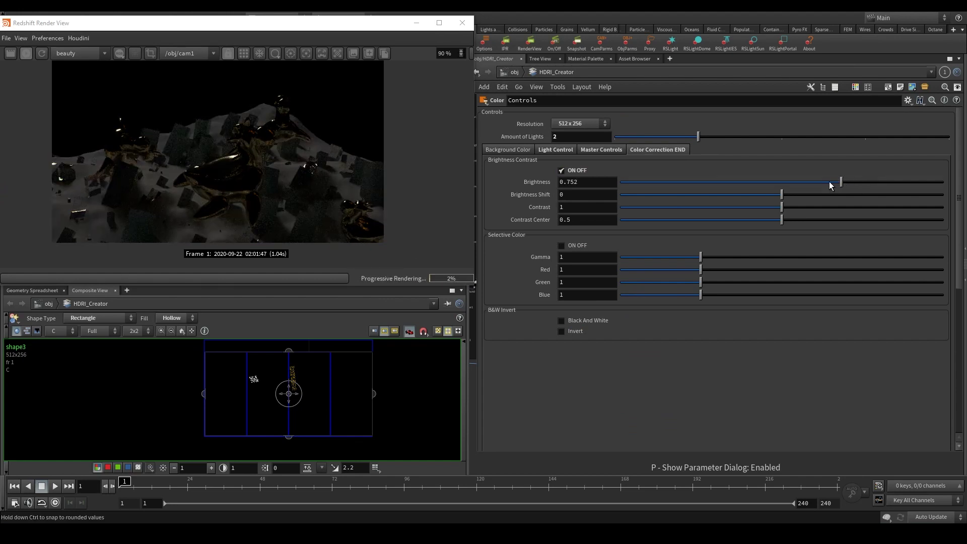
drag(831, 183, 820, 183)
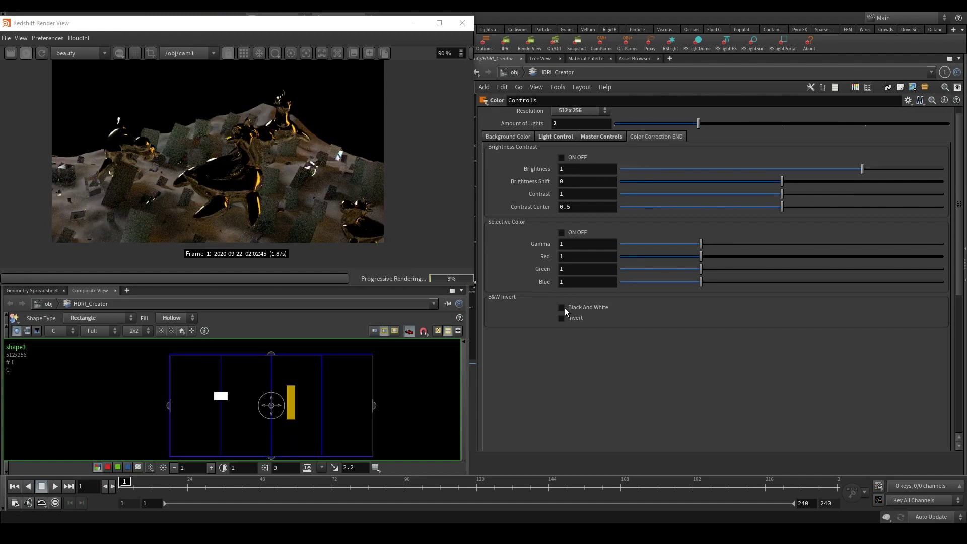
Step: Try the final Black And White and Invert options one after the other, restarting the render, and switch both back off
click(564, 307)
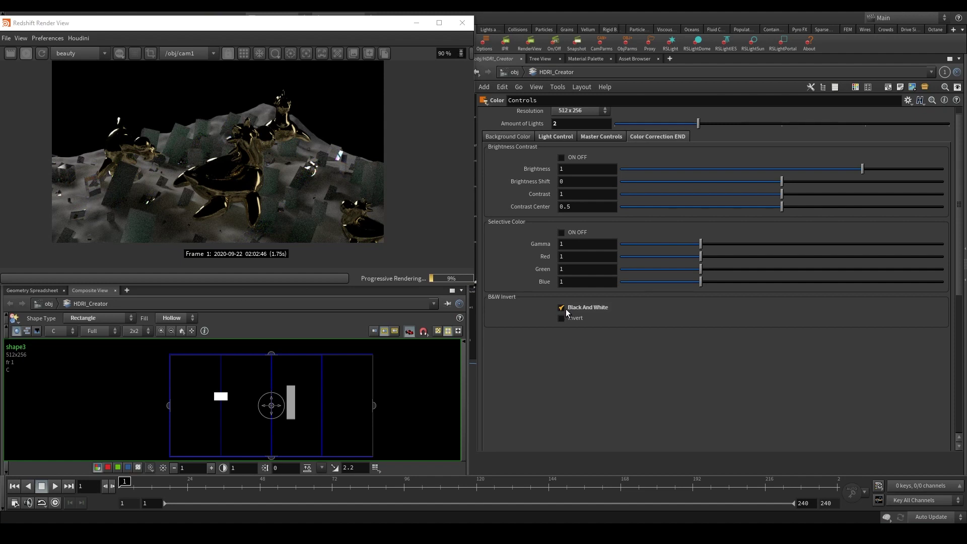
click(561, 307)
click(561, 319)
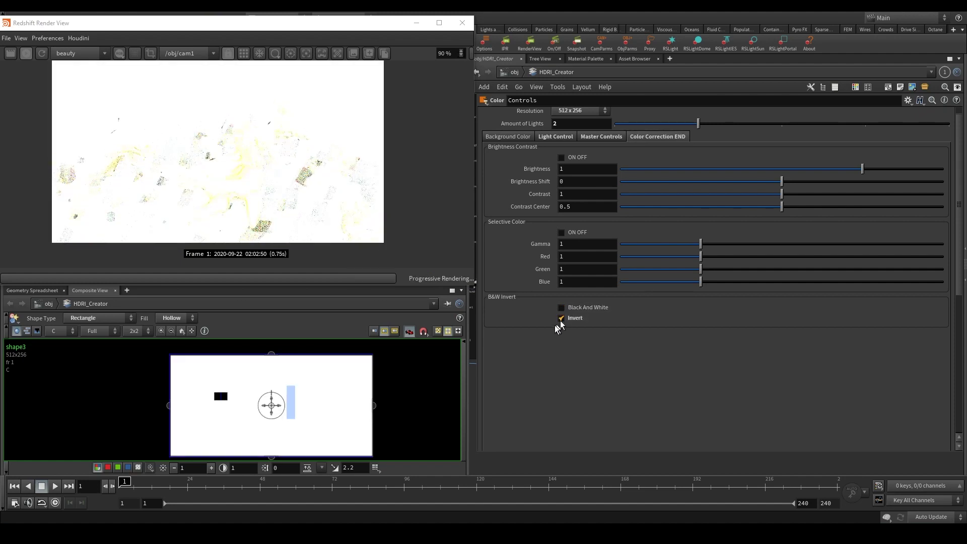
click(42, 54)
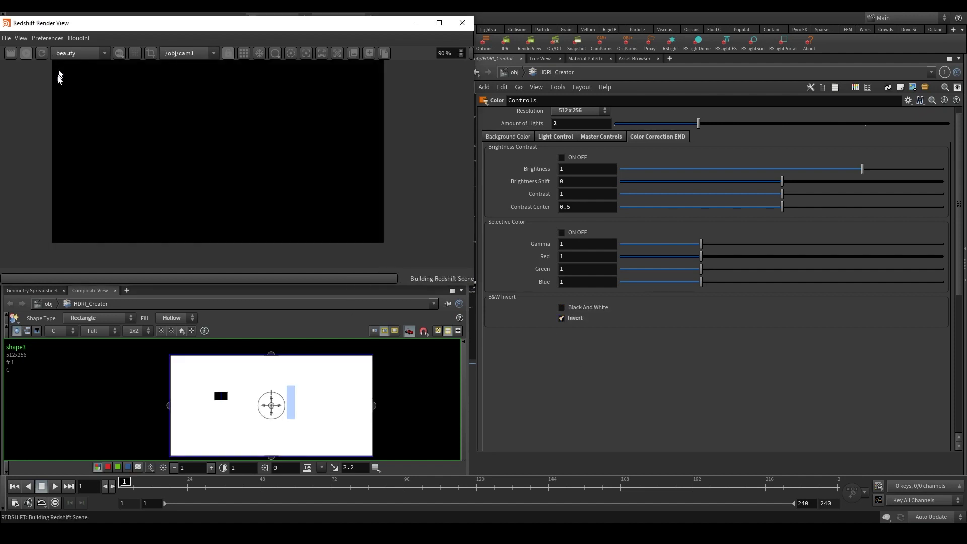
click(562, 318)
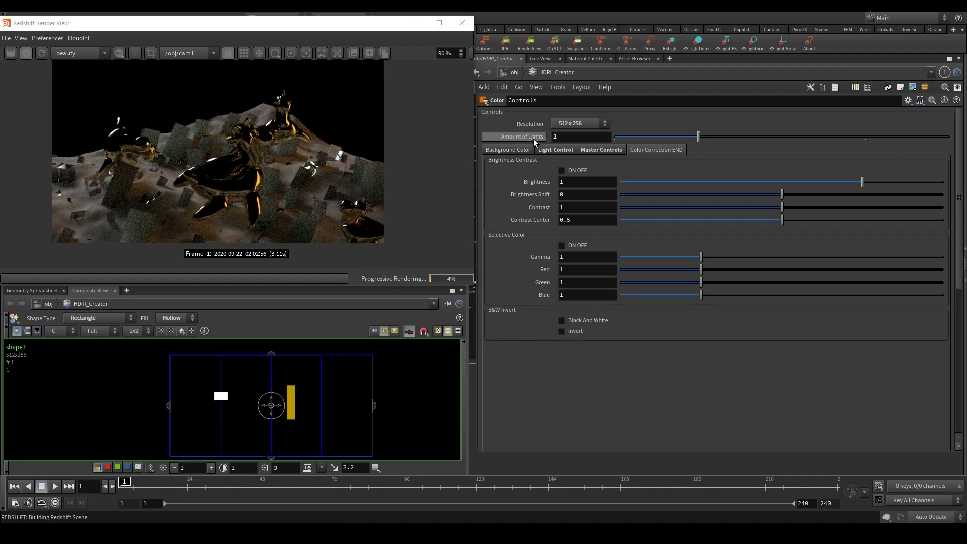
Step: Revert the Controls node's parameters to their defaults and set the Amount of Lights to 5
click(527, 149)
drag(698, 136, 949, 136)
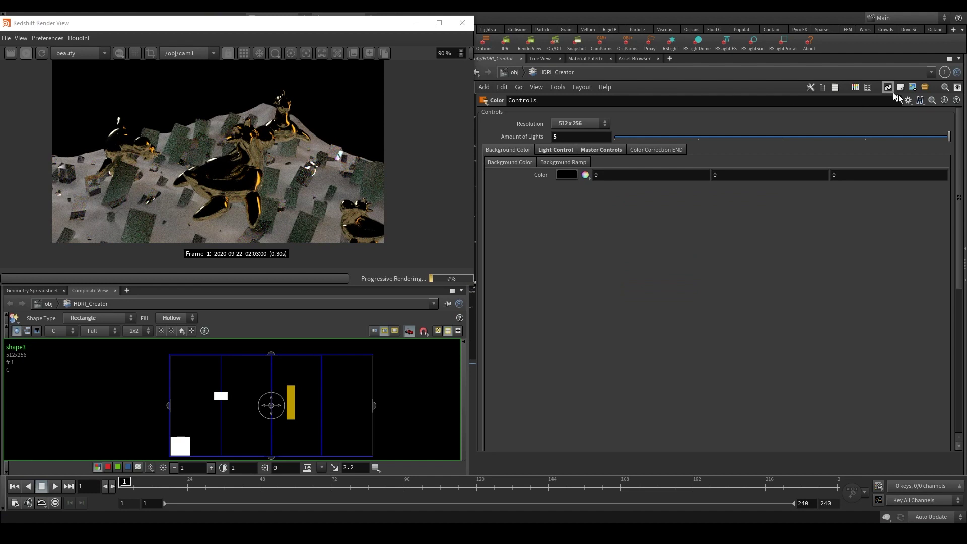
click(908, 100)
click(842, 231)
scroll(279, 409, down, 1)
drag(616, 137, 949, 137)
Step: Space the lights out horizontally by setting the Translate X of Lights 2 to 5 to .2, .4, .6 and .8
click(555, 149)
click(580, 363)
text(0.1)
scroll(579, 353, down, 2)
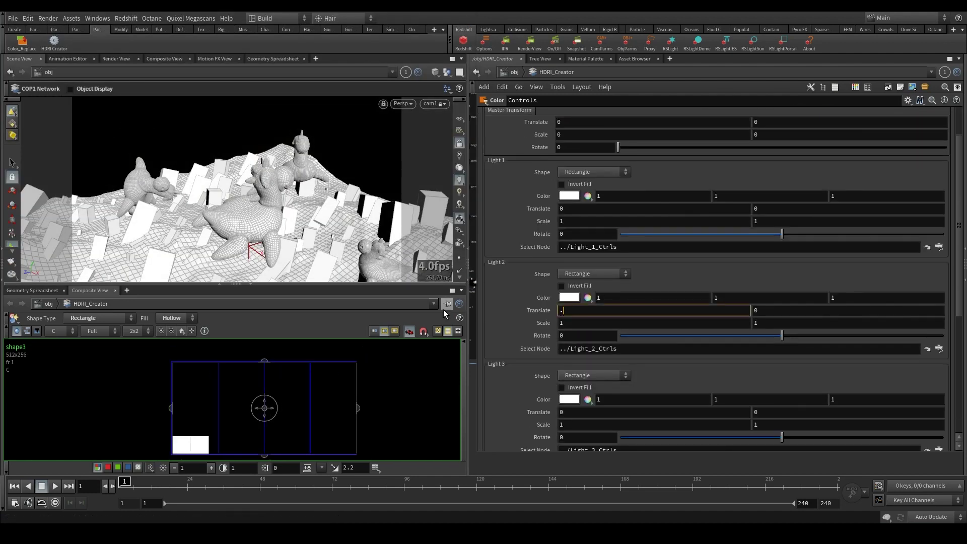
text(.2)
click(604, 397)
text(.8)
Step: Set the Master Transform's Translate to 0.05 and .4
scroll(602, 302, up, 10)
click(600, 175)
text(.05)
click(772, 175)
text(.5)
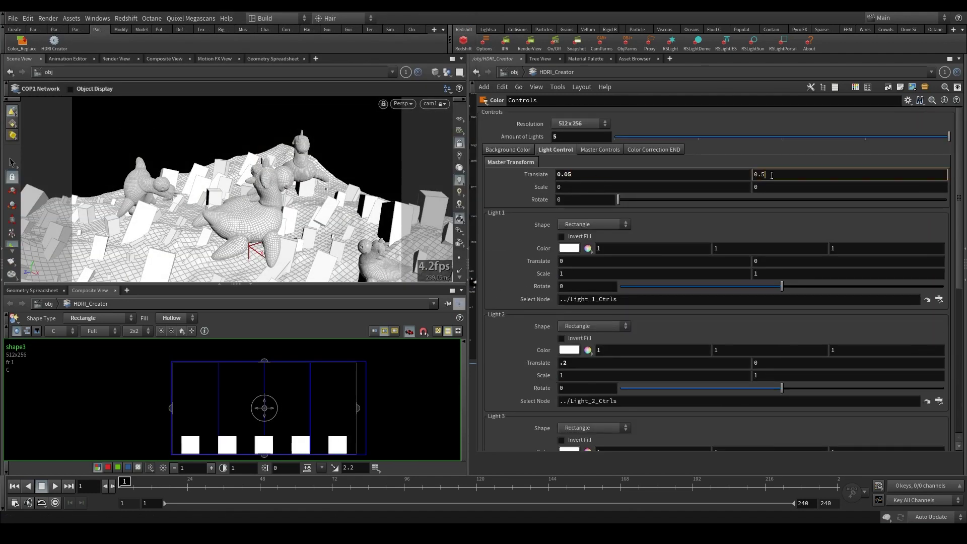
text(4)
key(Return)
Step: Set the shape of Lights 1 and 5 to Star, Lights 2 and 4 to Circle and Light 3 to Ring
scroll(559, 335, down, 4)
click(582, 348)
click(579, 357)
click(579, 359)
click(577, 410)
scroll(580, 353, up, 10)
click(580, 225)
Step: Scale the star-shaped Lights 1 and 5 to .5 in both directions
click(567, 274)
text(.5)
key(Tab)
text(.5)
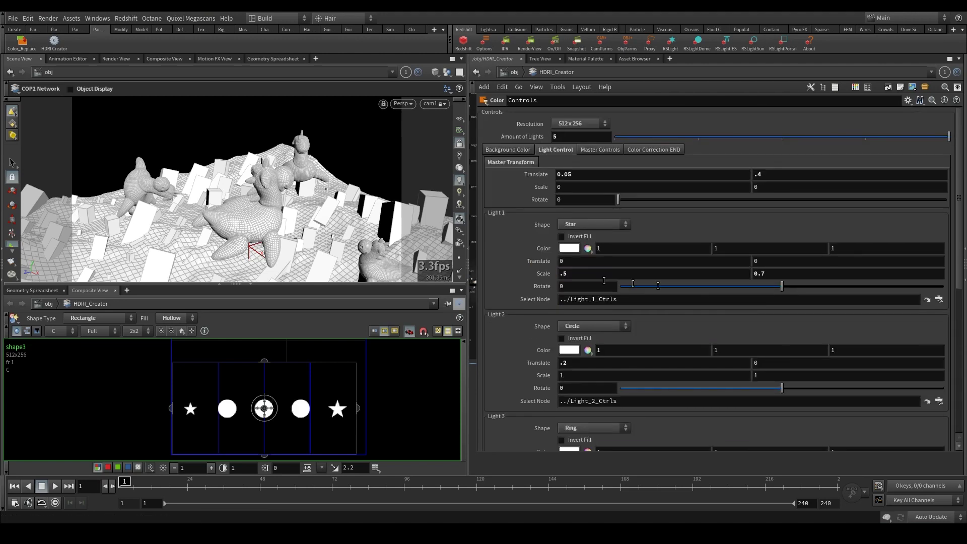
scroll(576, 275, down, 10)
double_click(583, 407)
text(.5)
key(Tab)
text(.5)
Step: Scale the circular Lights 2 and 4 to .25 and the ring-shaped Light 3 to 1.5 in both directions
double_click(579, 306)
text(.25)
key(Tab)
text(.25)
scroll(538, 222, up, 9)
scroll(508, 339, down, 4)
double_click(579, 335)
text(1.5)
key(Tab)
text(1.5)
Step: Set the color of the ring-shaped Light 3 to red
scroll(517, 317, up, 5)
scroll(546, 208, down, 4)
click(569, 334)
click(549, 31)
drag(644, 330, 766, 329)
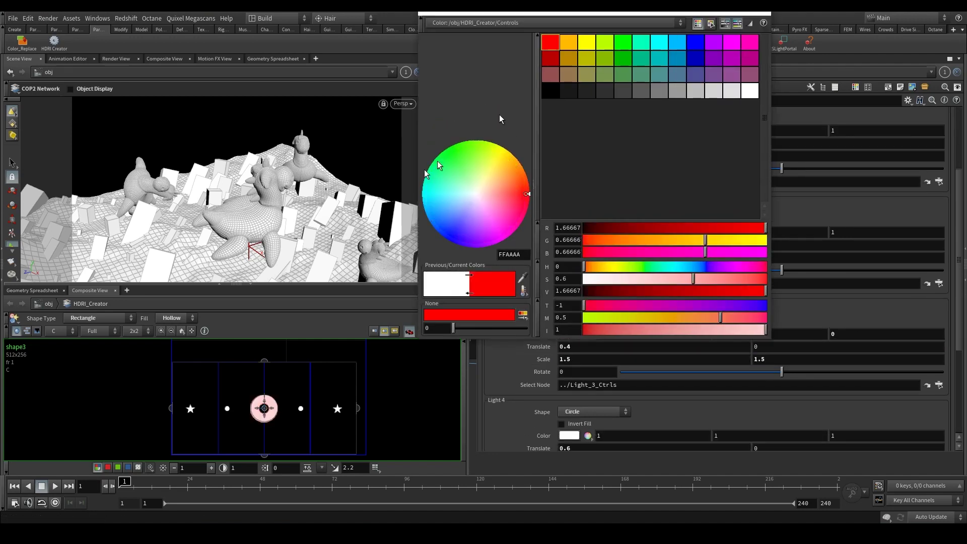
Step: Link Light 5's color to Light 1's by copying the parameter and pasting it as a relative reference
scroll(549, 197, up, 1)
right_click(540, 169)
click(551, 235)
scroll(545, 303, down, 5)
right_click(541, 384)
click(550, 414)
scroll(549, 353, up, 7)
Step: Set Light 1's color to a light purple of R 0.602, G 0.252 and B 1
click(570, 249)
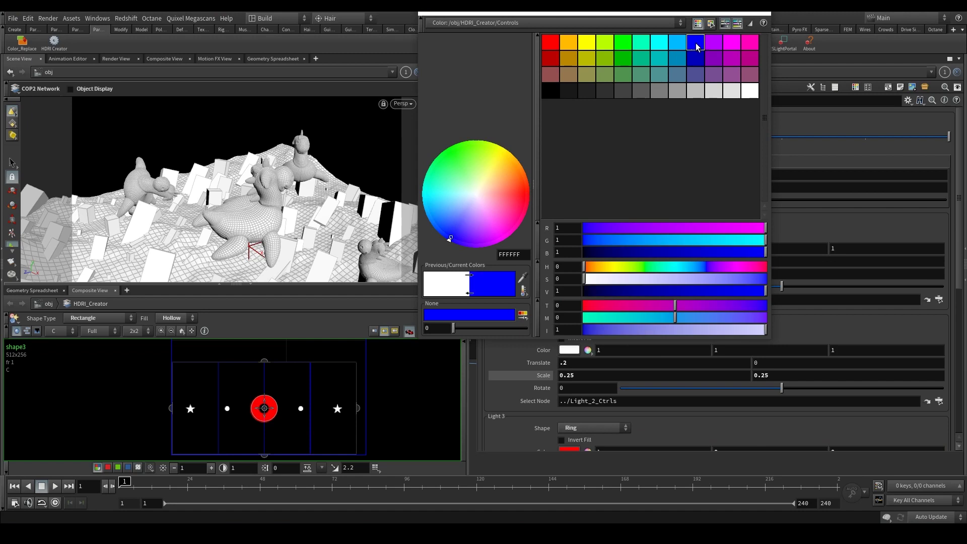
click(700, 50)
click(588, 249)
drag(670, 258, 702, 256)
drag(786, 247, 815, 247)
Step: Link Light 4's color to Light 2's and set Light 2 to an orange of R 0.505, G 0.202 and B 0.027
drag(544, 368, 542, 414)
click(577, 433)
click(588, 344)
drag(626, 349, 687, 348)
drag(715, 339, 631, 359)
Step: Turn on the Background Ramp, set its Length of Color 2 to 0.91 and change the ramp type to vertical
key(p)
key(p)
click(509, 149)
click(564, 162)
click(559, 174)
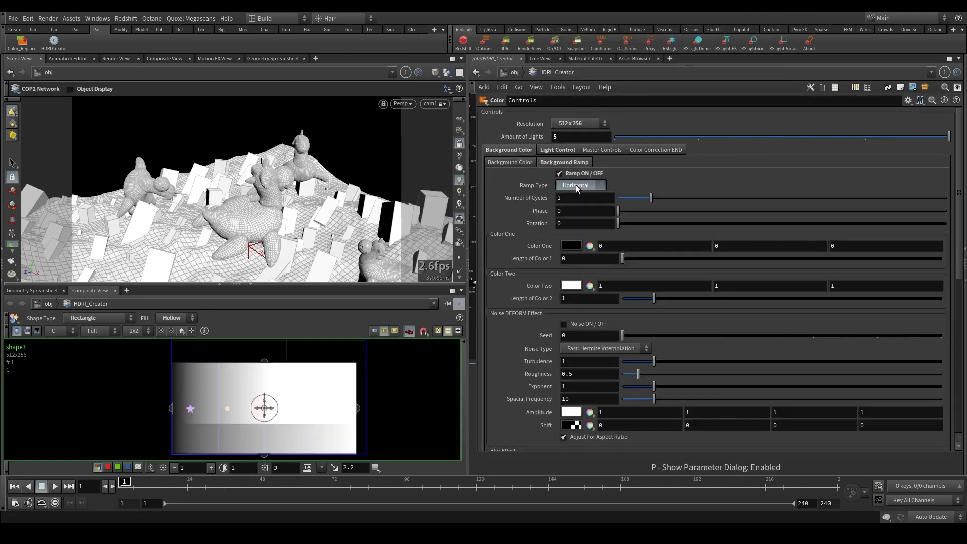
scroll(295, 432, up, 1)
middle_drag(296, 449, 295, 432)
scroll(559, 211, down, 5)
scroll(560, 211, up, 3)
drag(653, 272, 652, 272)
click(580, 159)
click(576, 169)
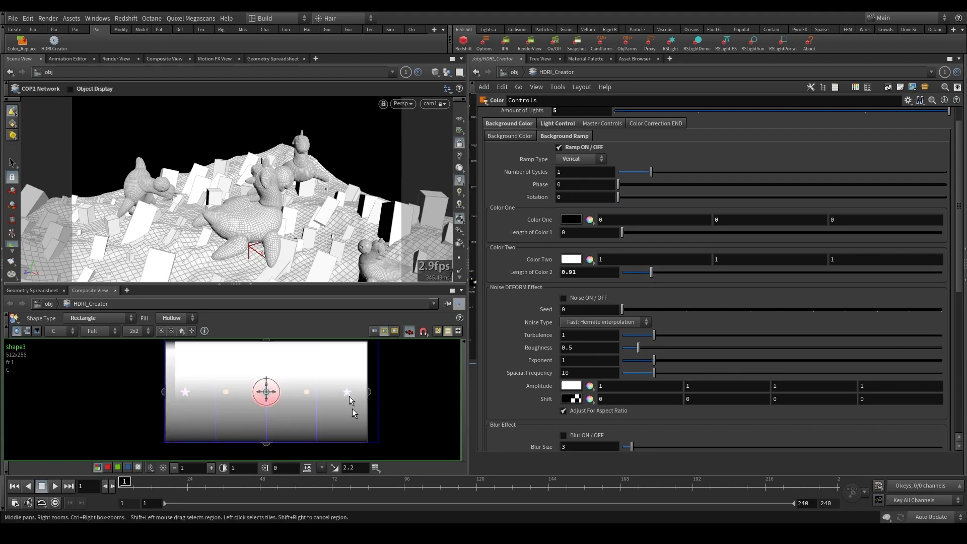
Step: Reset both of the Master Transform's Translate values to 0
click(558, 123)
click(579, 147)
scroll(222, 388, down, 1)
click(766, 148)
text(0)
double_click(567, 148)
text(0)
Step: Set the lights' individual Translate Y to .4 and move Lights 1, 3 and 4 to X 0.05, 0.45 and 0.65
middle_drag(572, 252, 584, 252)
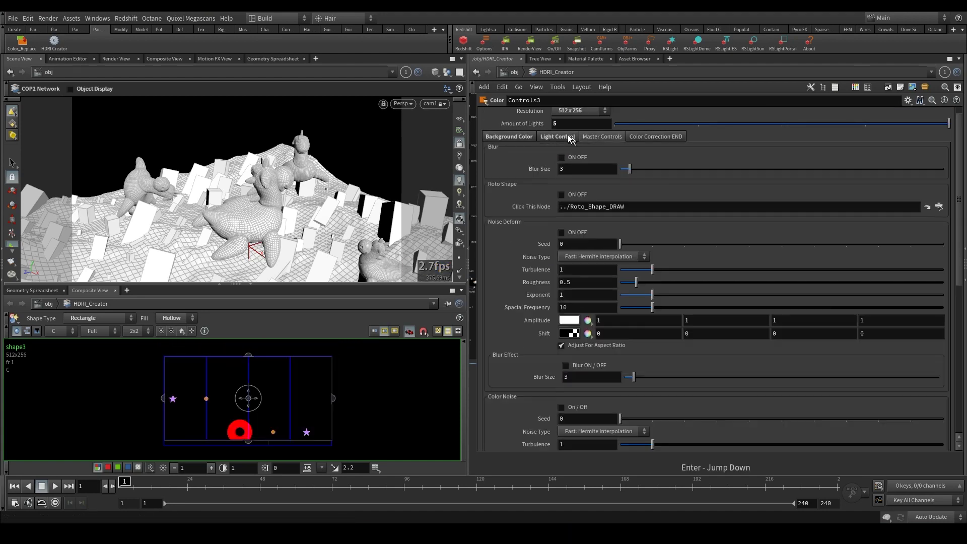
scroll(740, 380, down, 8)
key(Return)
scroll(582, 275, up, 8)
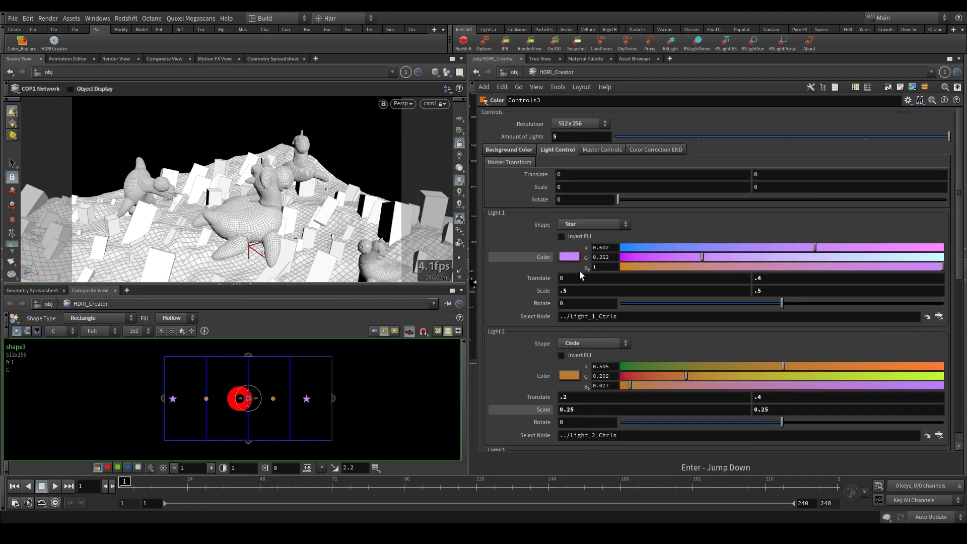
key(Return)
scroll(589, 410, down, 5)
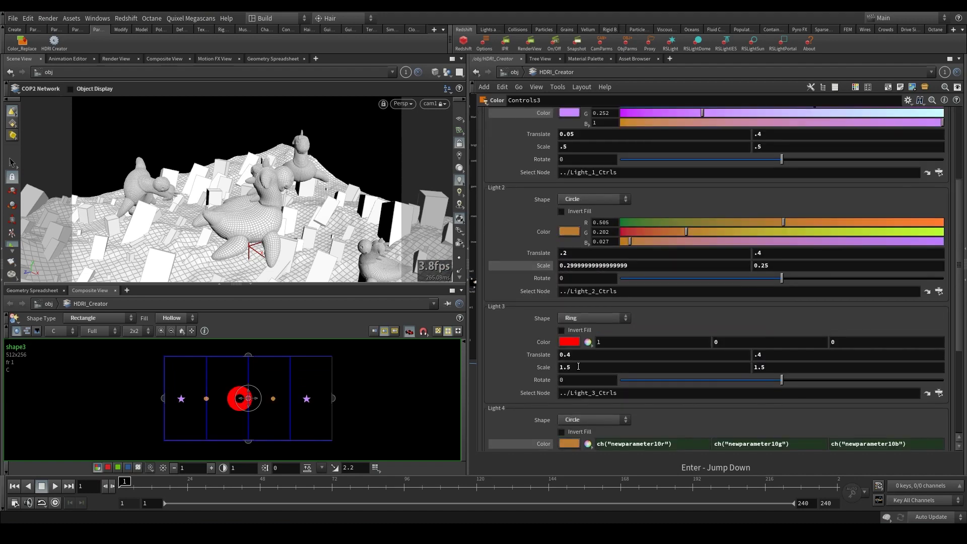
scroll(589, 311, up, 5)
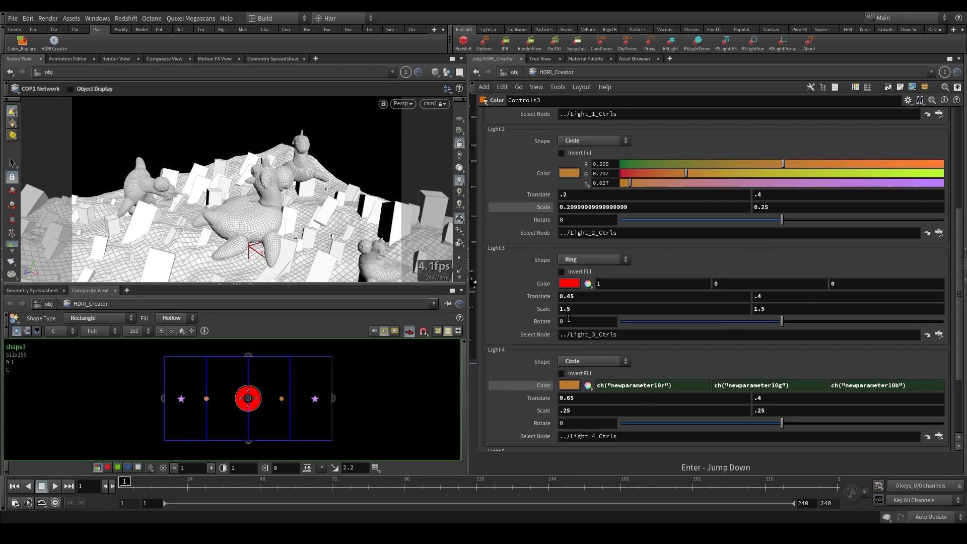
Step: Turn the Background Ramp on and set its Color Two to a dark blue of R 0.024, G 0.032 and B 0.059
scroll(579, 346, up, 3)
click(508, 150)
click(559, 174)
click(572, 286)
click(590, 286)
click(642, 303)
click(633, 294)
click(632, 284)
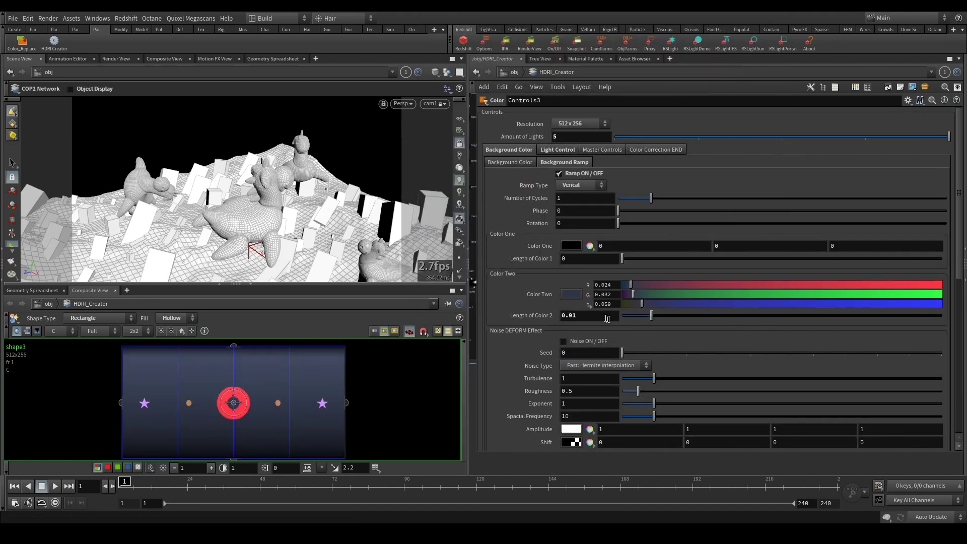
Step: Set the ramp's Length of Color 2 to 7.7 and its Length of Color 1 to 0.44
drag(651, 316, 868, 315)
click(638, 258)
drag(638, 258, 636, 258)
scroll(707, 378, down, 3)
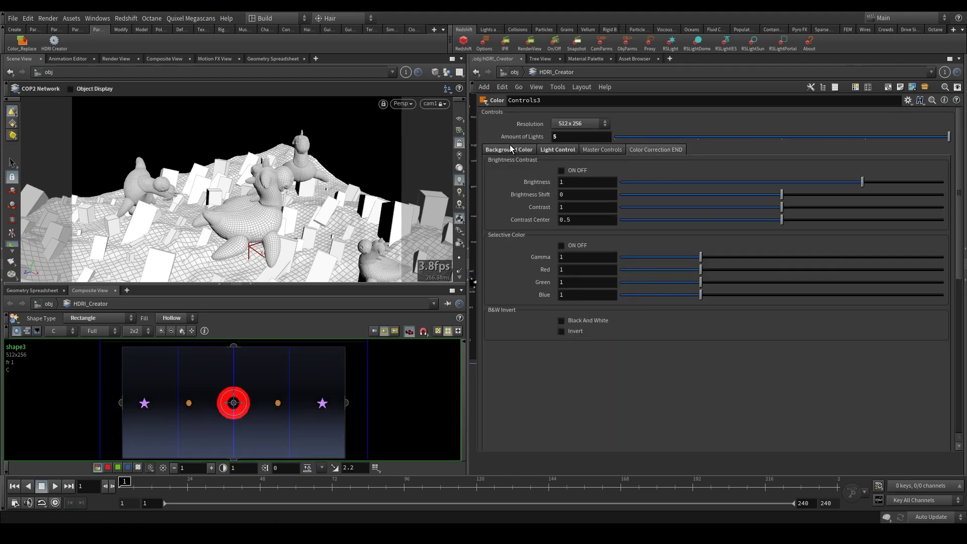
scroll(664, 336, down, 3)
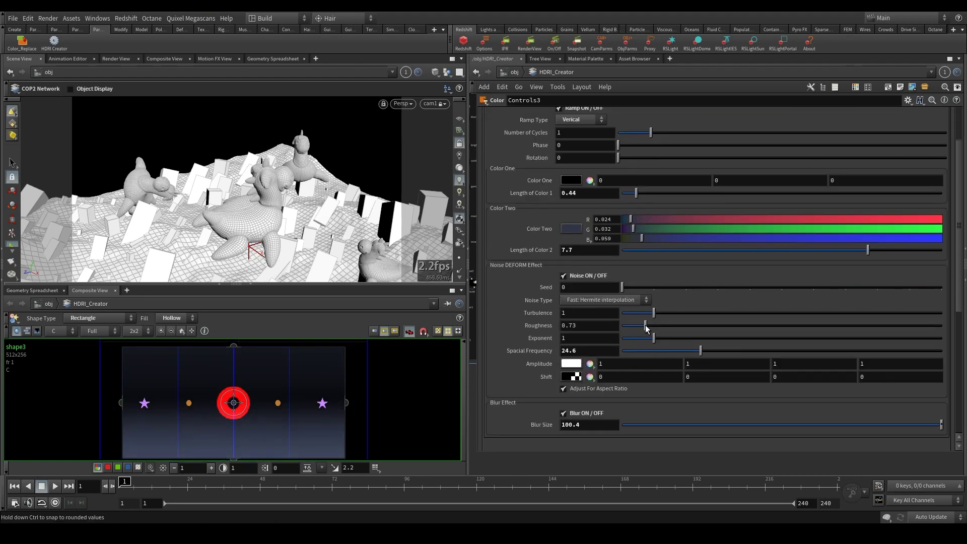
Step: Turn on the master Blur with a Blur Size of 7.3 and enable Noise Deform
scroll(646, 328, up, 6)
click(603, 150)
drag(629, 182, 644, 182)
click(561, 245)
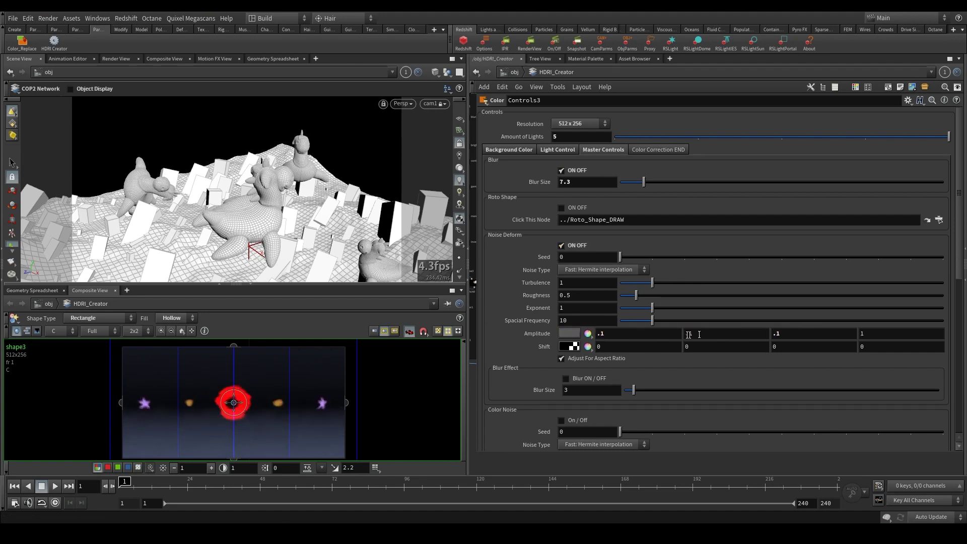
Step: Link the Noise Deform's other Amplitude channels to the first one and set that channel to 0.025
right_click(660, 333)
click(690, 386)
right_click(700, 333)
click(743, 416)
right_click(798, 333)
click(846, 417)
double_click(626, 335)
text(.05.025)
key(Return)
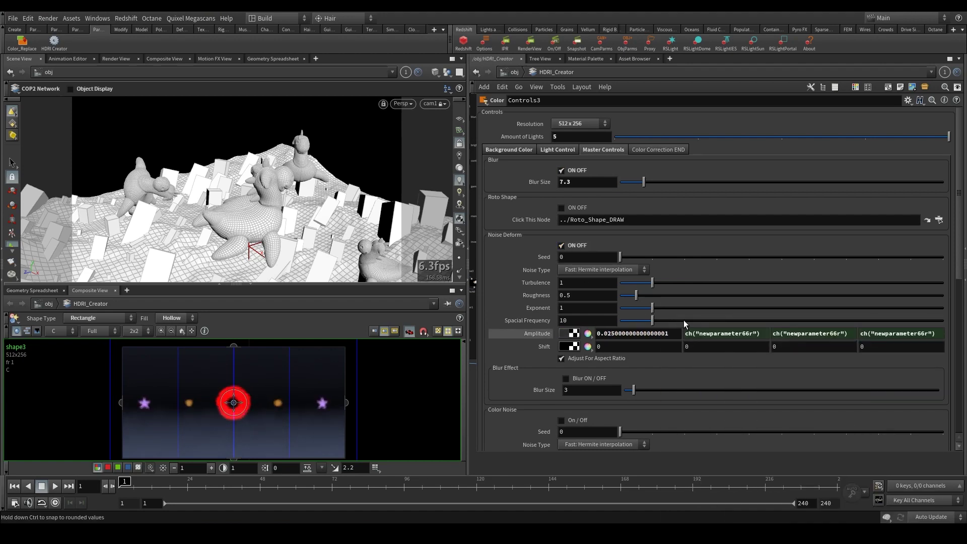
Step: Set the Noise Deform's Spatial Frequency to 28.2 and turn on its Blur Effect with a Blur Size of 15.2
drag(712, 325, 712, 325)
click(619, 271)
click(619, 271)
scroll(544, 322, down, 6)
click(566, 221)
drag(633, 233, 672, 233)
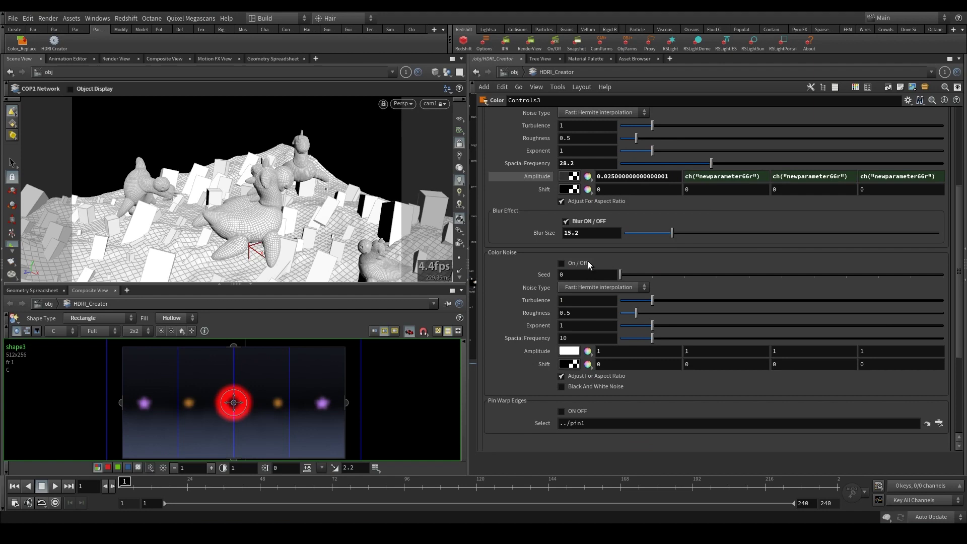
Step: Turn on Color Noise as Black And White Noise and set its RGB Amplitude to 10
click(561, 263)
click(621, 289)
click(562, 386)
double_click(617, 351)
text(10)
Step: Set the Color Noise Turbulence to 5 and Roughness to 1.7, and switch Color Noise back off
double_click(587, 300)
text(5)
click(604, 287)
click(611, 307)
double_click(587, 313)
text(.9)
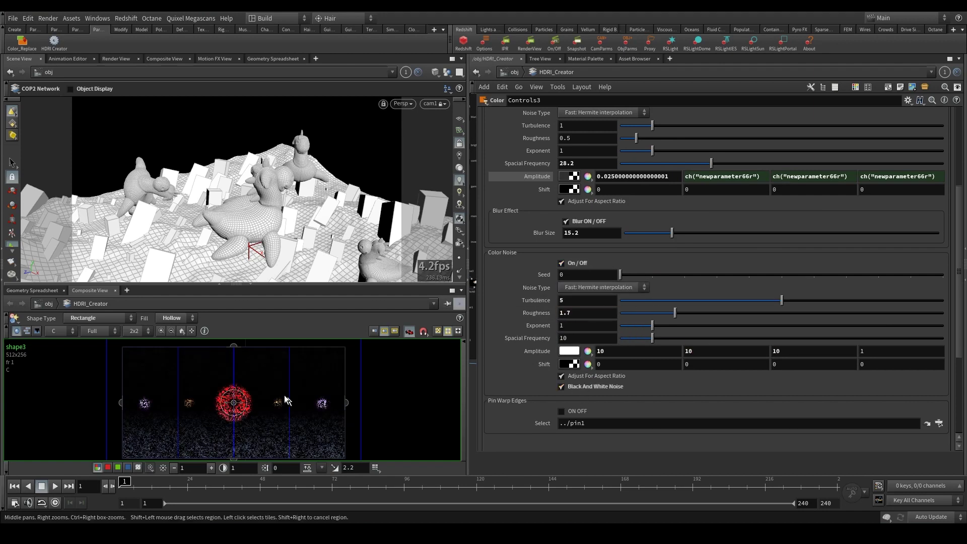
scroll(553, 333, down, 2)
click(562, 211)
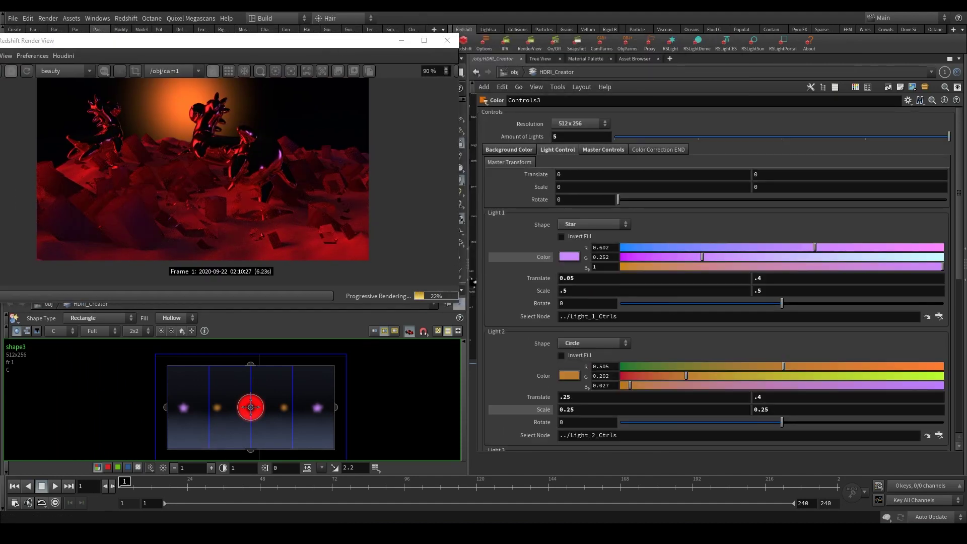
Step: Recolor Light 2, switching its color sliders from RGB to temperature, magenta and intensity, and adjust the temperature
drag(687, 376, 637, 376)
drag(630, 386, 708, 386)
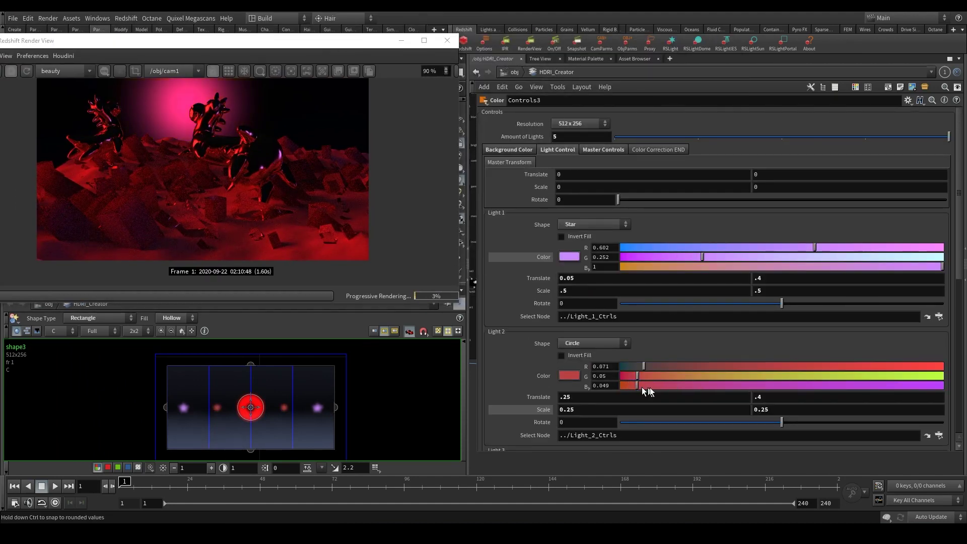
click(587, 386)
click(588, 386)
drag(799, 367, 872, 367)
Step: Recolor Light 3 to golden yellow and Light 1 to a soft pink of R 0.663, G 0.411 and B 0.469
scroll(558, 343, down, 8)
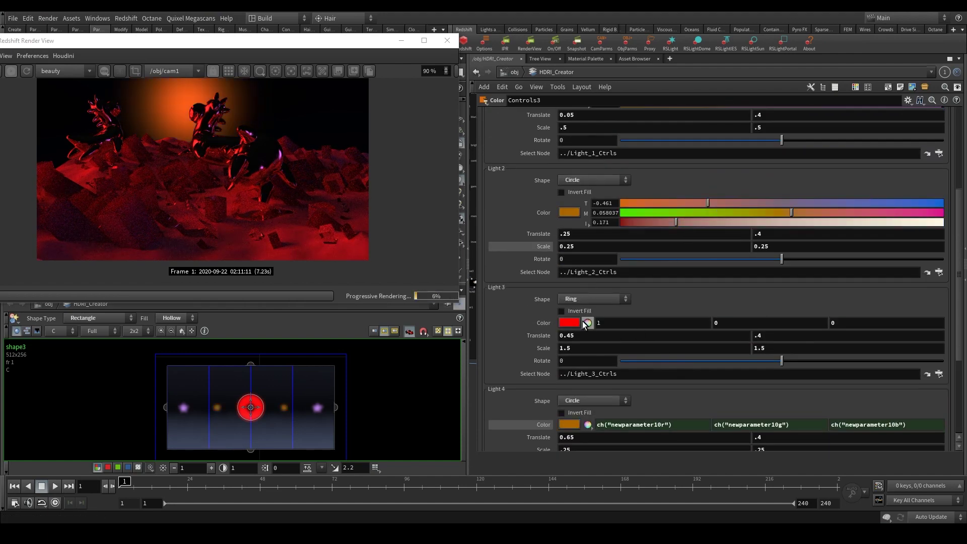
drag(655, 322, 684, 321)
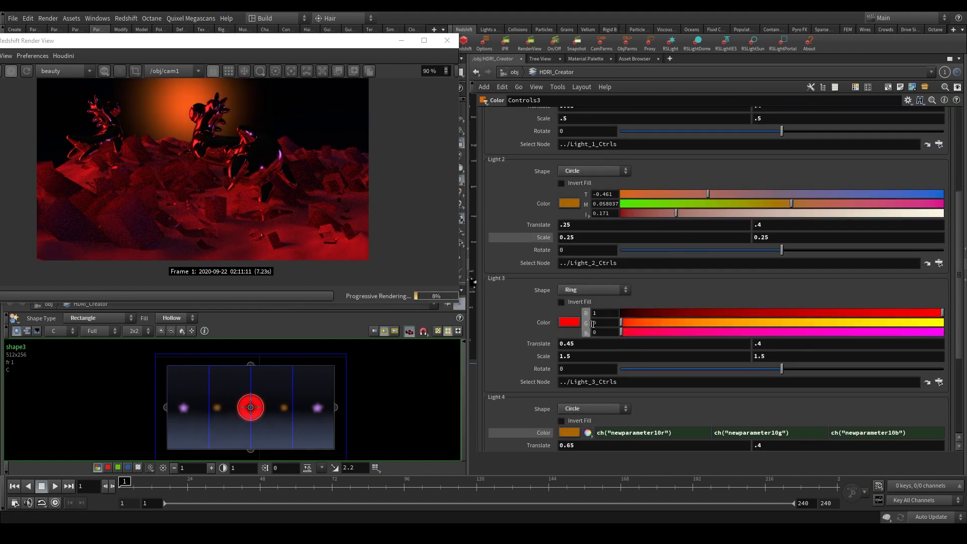
scroll(684, 321, up, 8)
click(755, 215)
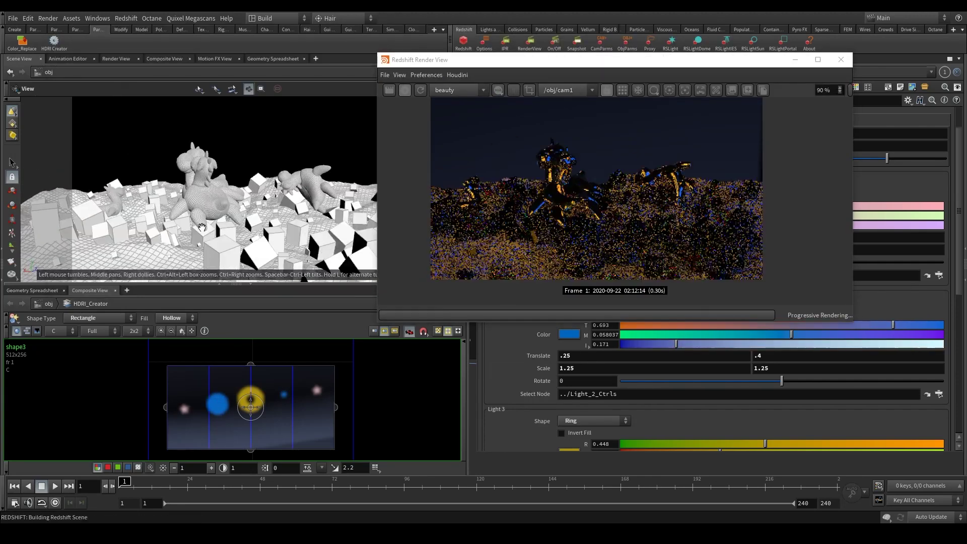
Step: Set the Master Transform scale to 0.2 and shift Light 1 vertically with its own translate value
middle_click(568, 147)
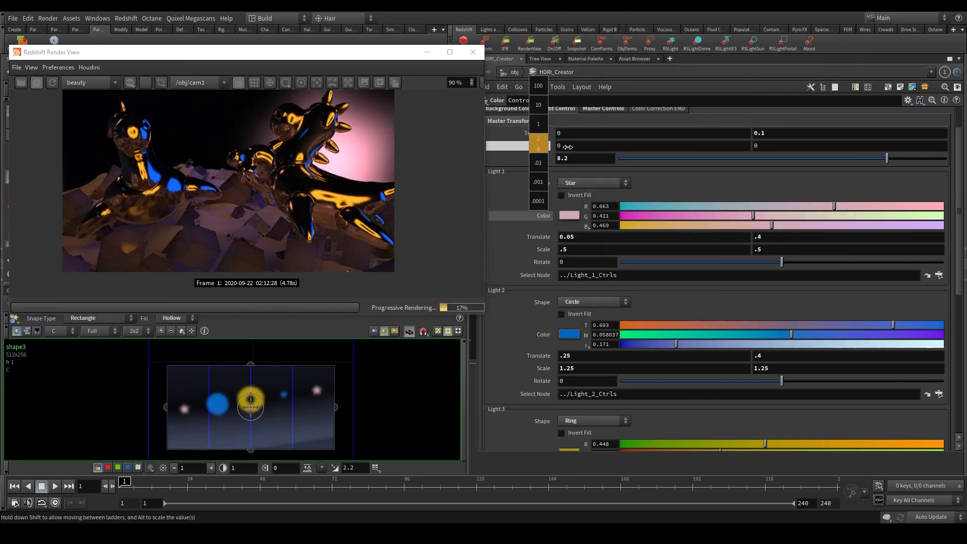
middle_drag(568, 147, 574, 147)
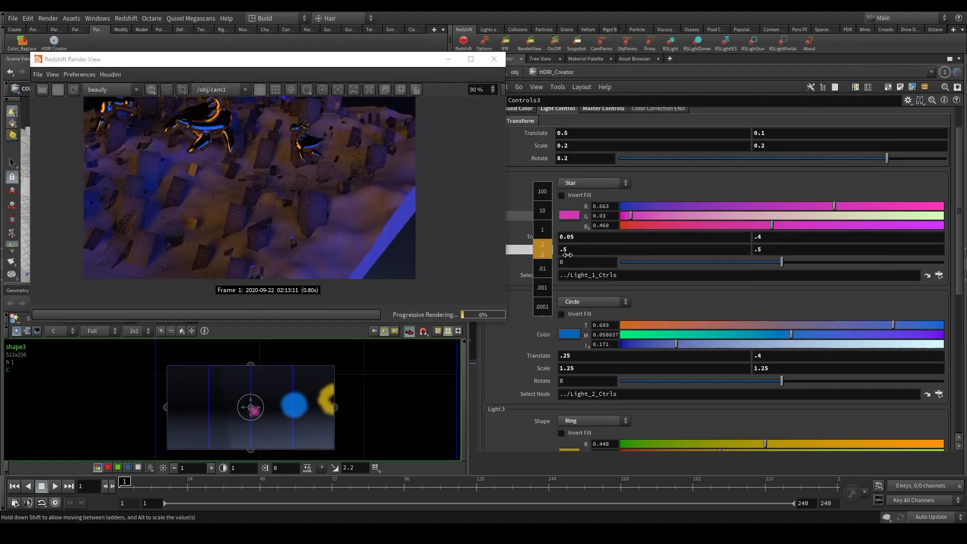
middle_drag(782, 239, 828, 258)
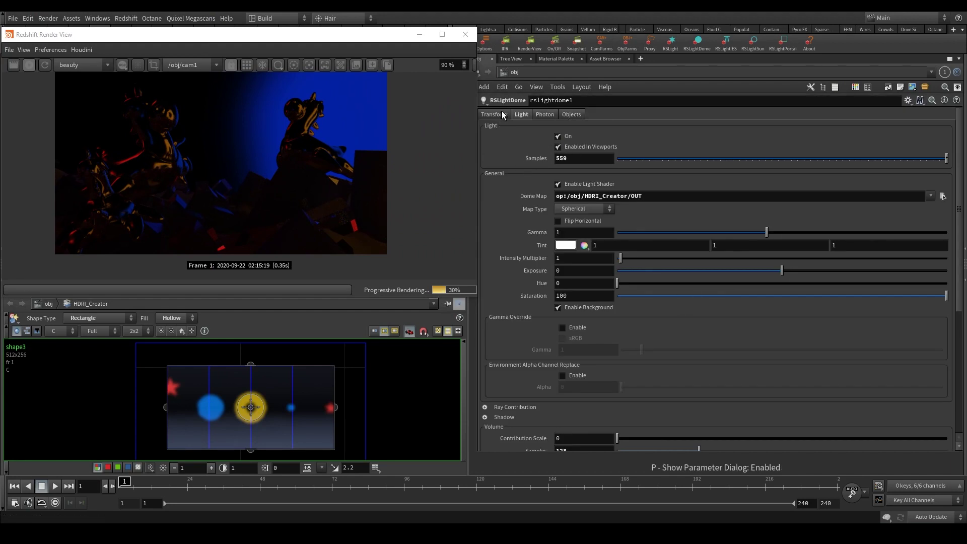
Step: Examine the View and Sampling settings of cam1
key(p)
key(p)
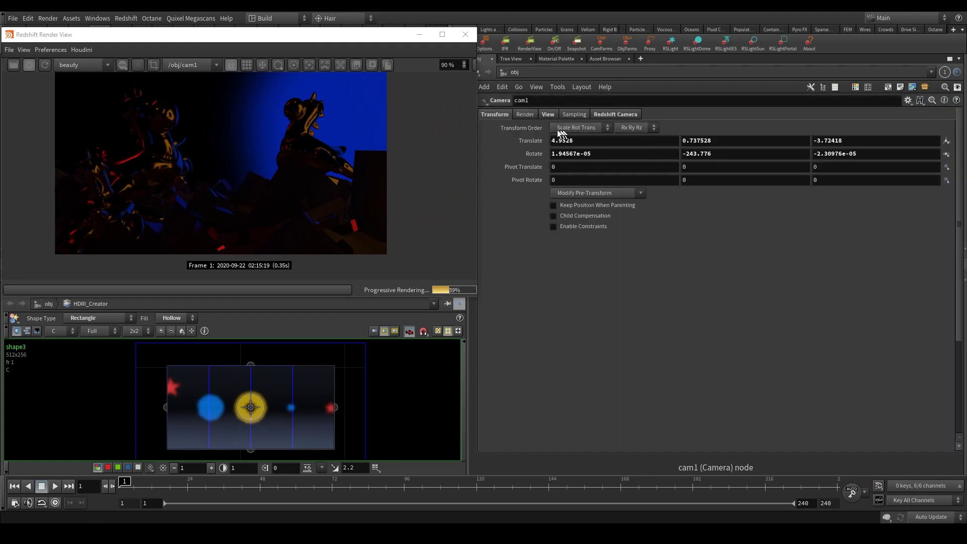
click(549, 115)
click(575, 114)
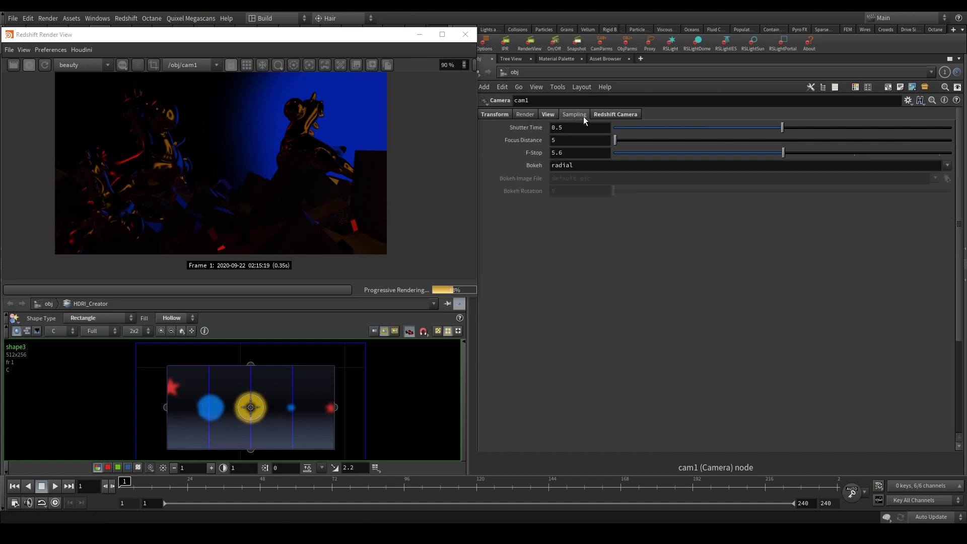
key(p)
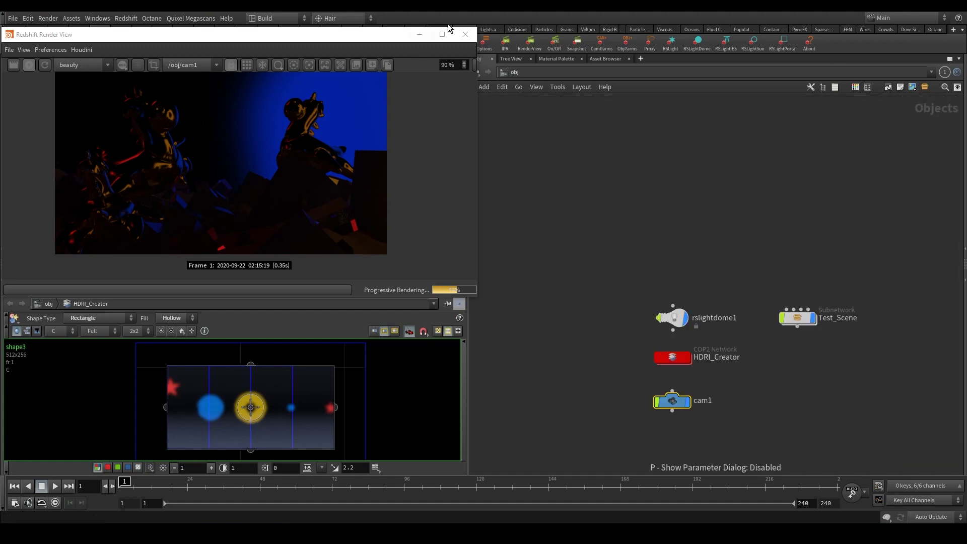
Step: Close the Redshift render view, enter the HDRI_Creator network and bring up its control node's parameters
click(464, 33)
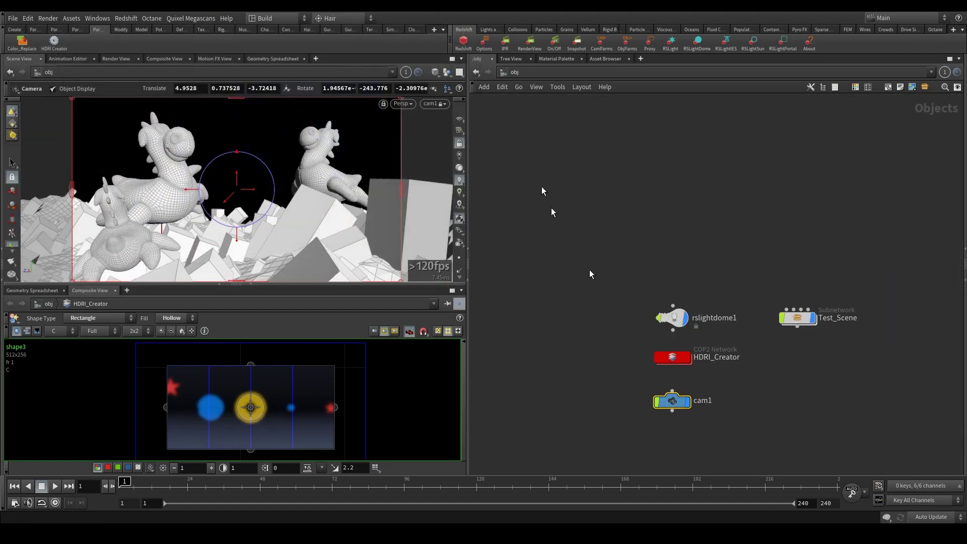
click(675, 359)
double_click(673, 359)
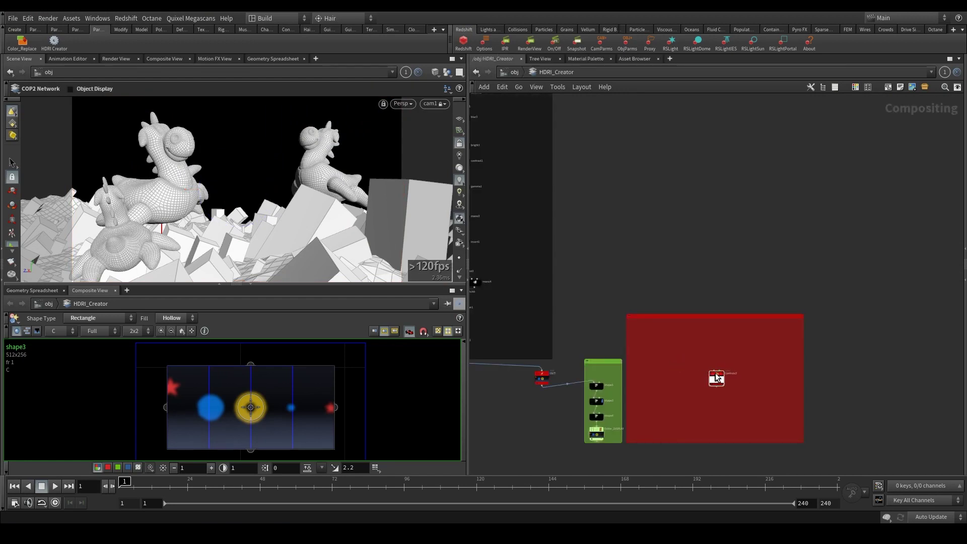
key(p)
key(p)
Step: Return to the object level, enable DOF on cam1's Redshift camera and open the Redshift render view
key(u)
key(p)
click(556, 150)
click(530, 43)
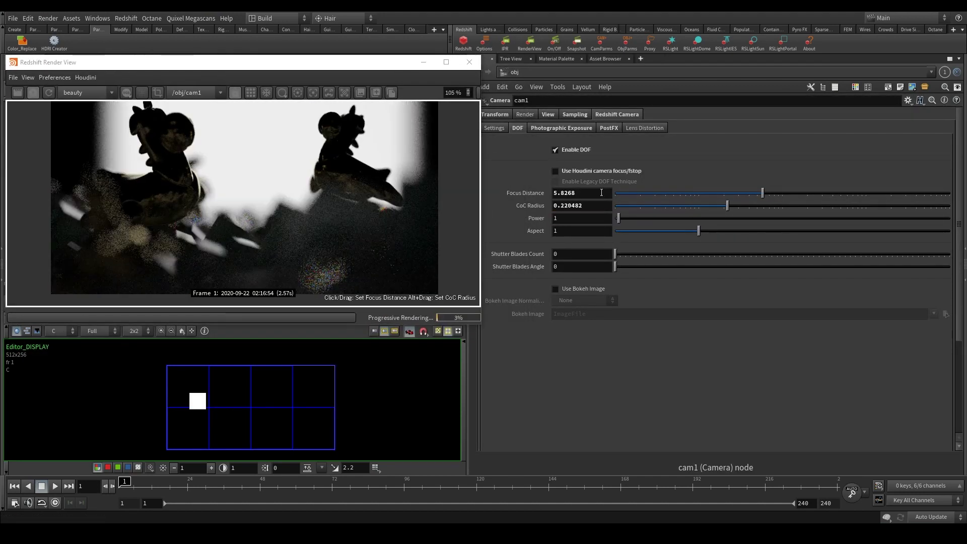
Step: Reduce cam1's CoC Radius, and resize and reposition the render view window
drag(727, 205, 682, 206)
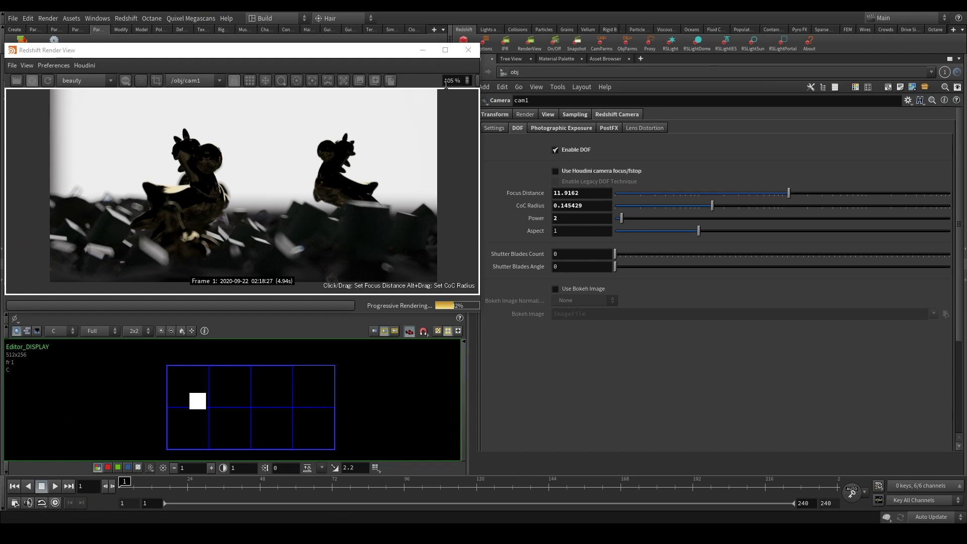
drag(483, 314, 508, 344)
drag(352, 56, 337, 22)
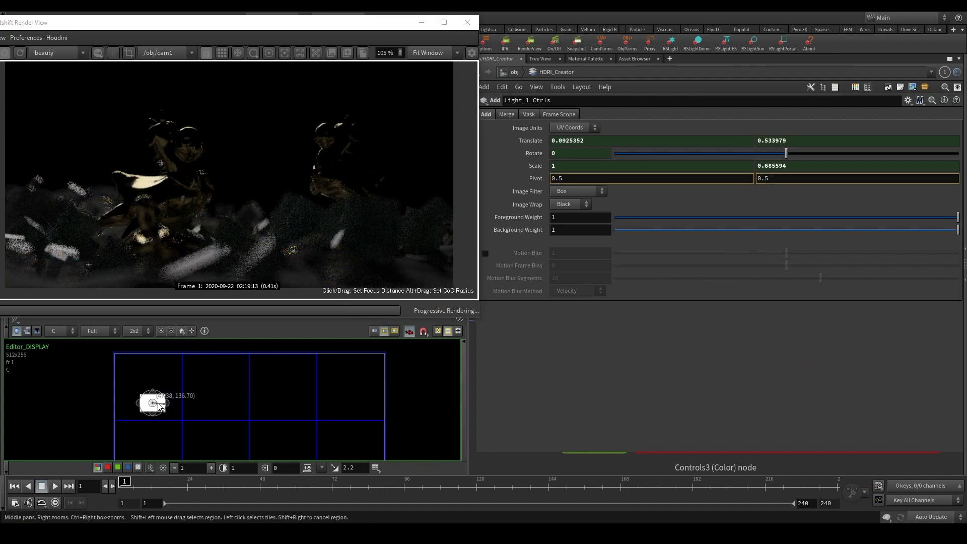
Step: Reposition Light 1 and start placing Light 2 on the HDRI map with their transform handles
drag(160, 407, 186, 403)
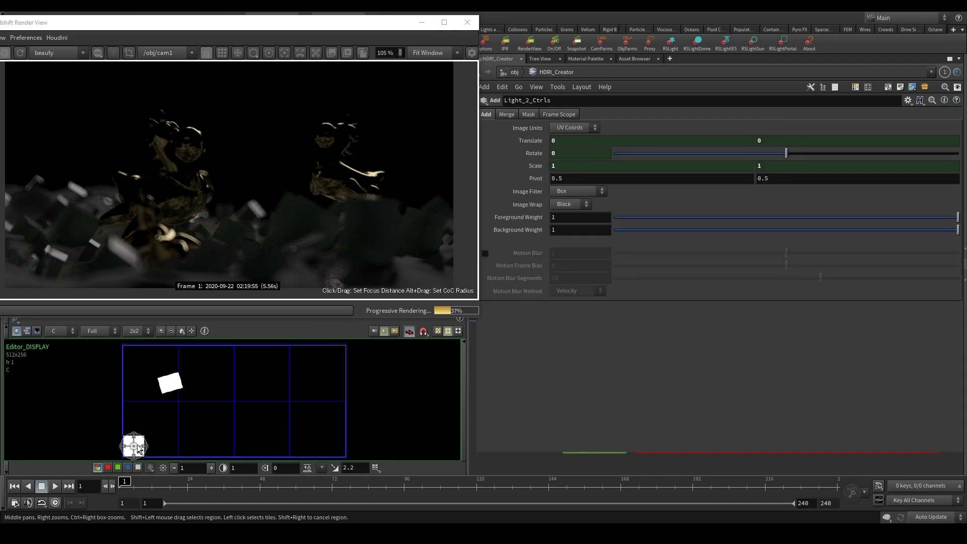
drag(198, 398, 201, 398)
mouse_move(206, 398)
mouse_down()
mouse_move(156, 398)
mouse_move(223, 393)
mouse_up()
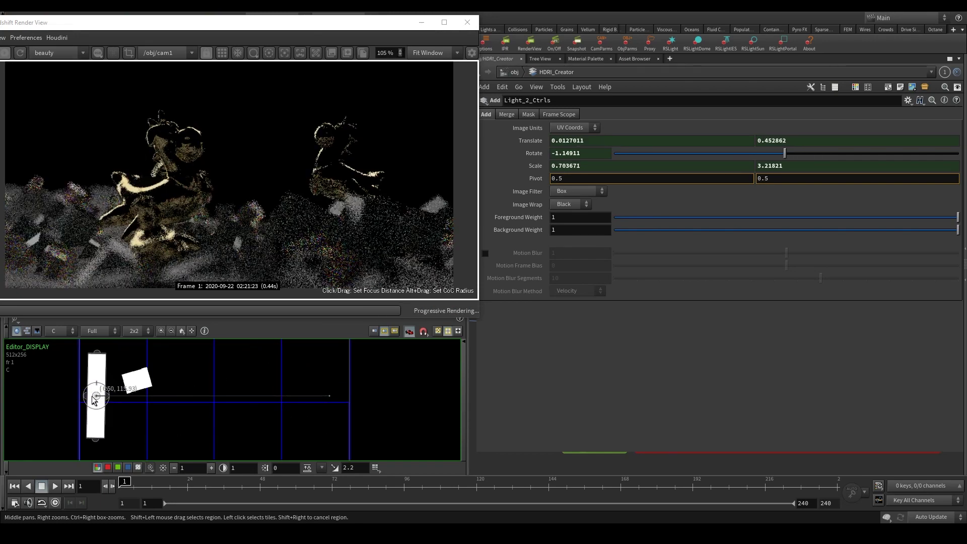
Step: Move, scale and rotate Light 2 to about translate 0.03, 0.54, scale 2.05 by 0.81 and rotation 41.5
drag(93, 397, 110, 399)
drag(113, 354, 112, 386)
drag(133, 397, 127, 411)
drag(113, 398, 123, 369)
scroll(179, 393, down, 2)
scroll(215, 235, up, 1)
Step: Open the control node's parameters and tint Light 2 pink by lowering its green to 0.136
click(680, 349)
key(p)
scroll(679, 349, down, 3)
click(589, 256)
drag(942, 244, 665, 245)
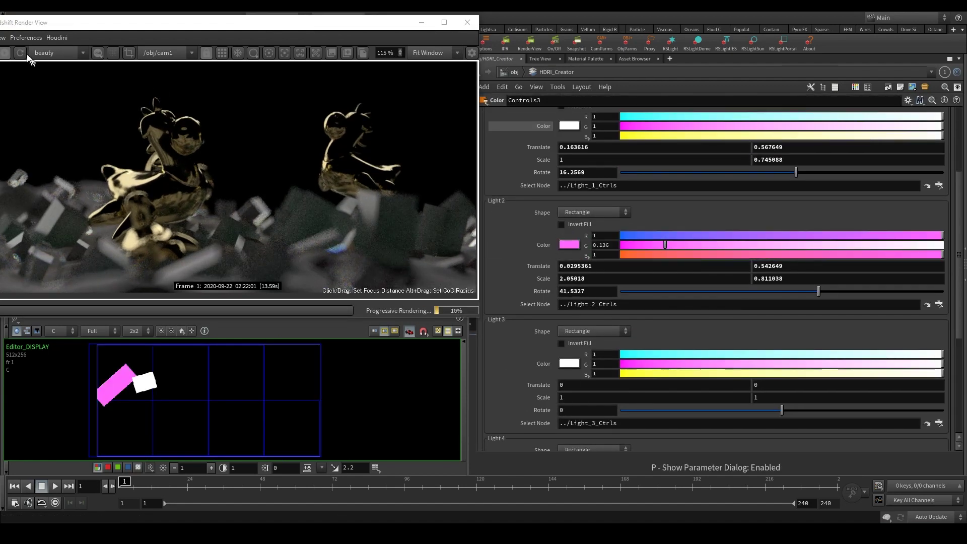
Step: Reset Light 2 to white, switch its color sliders to HSV and lower its value to 0.71
click(589, 256)
double_click(607, 244)
text(11)
double_click(864, 244)
text(1)
click(589, 244)
drag(942, 254, 748, 254)
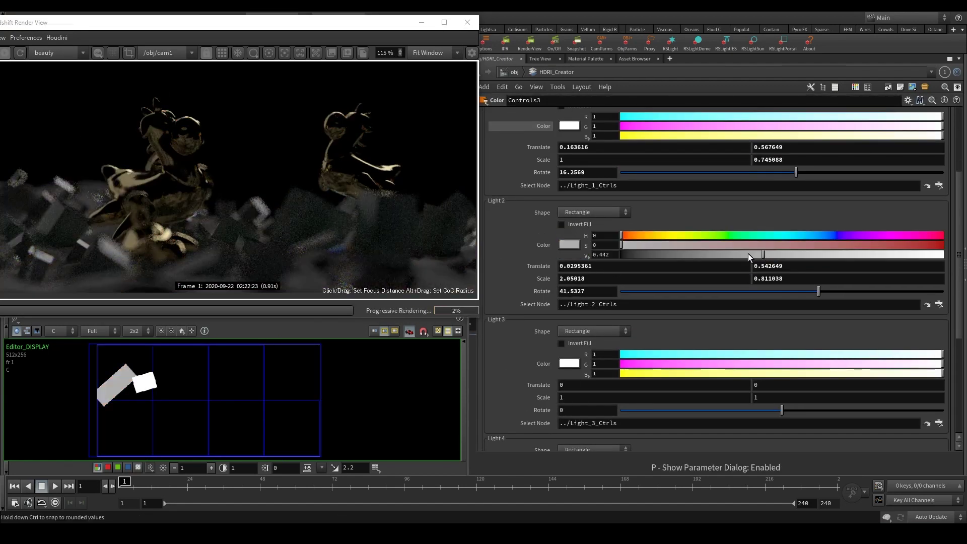
Step: Dim Light 1 to a value of 0.768 with HSV sliders and switch its color sliders back to RGB
click(586, 139)
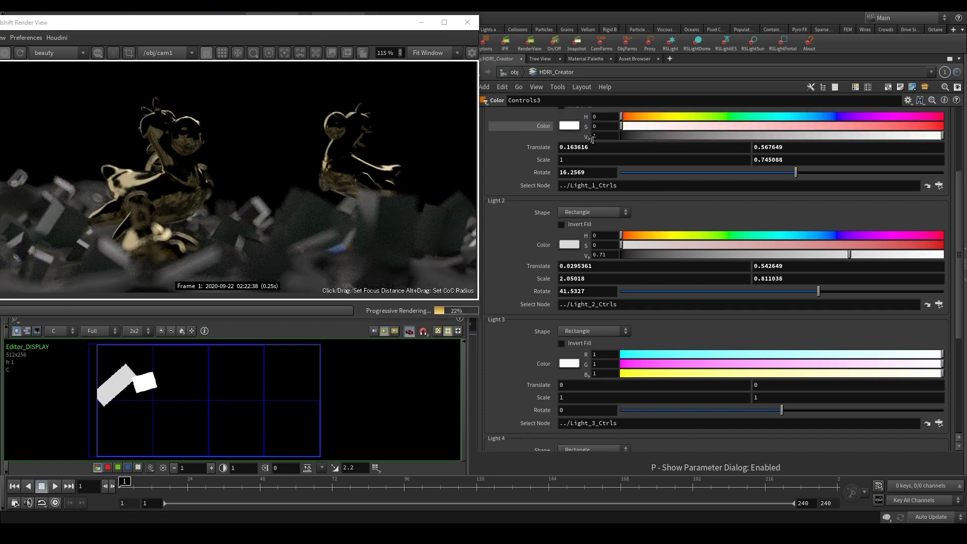
drag(901, 143, 879, 141)
scroll(578, 173, up, 2)
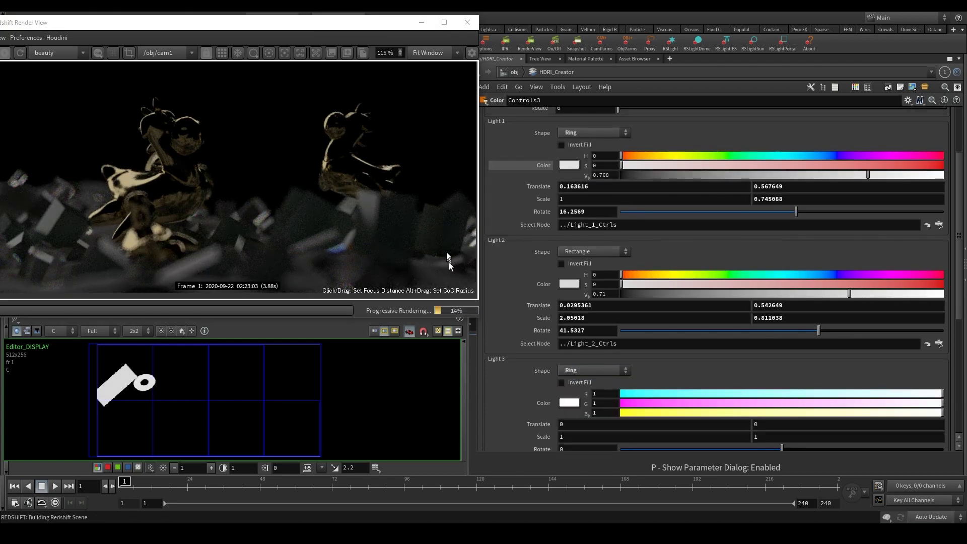
double_click(588, 176)
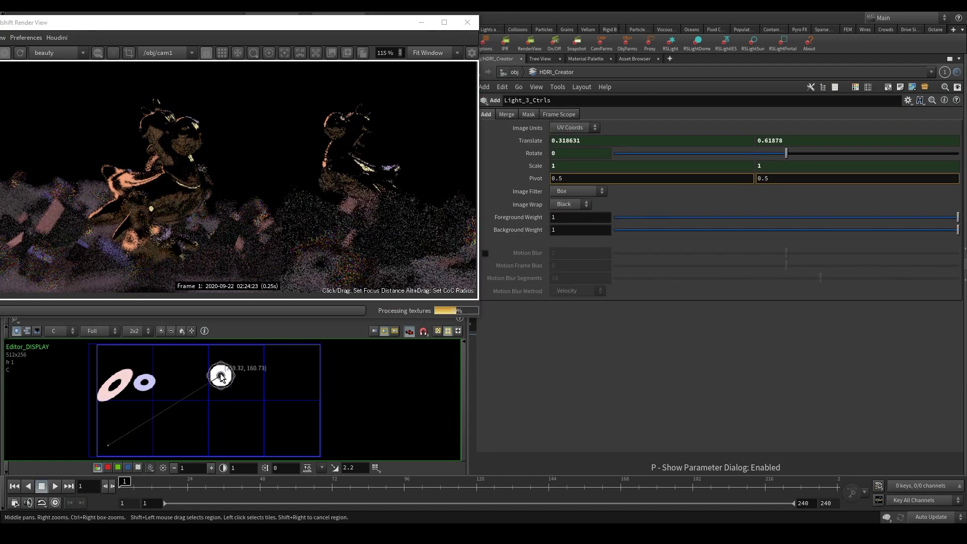
Step: Move Light 3 to about 0.896, 0.964 in the map's upper-right corner and scale it to about 2.89 by 3.94
drag(267, 379, 176, 429)
drag(160, 375, 226, 327)
drag(268, 390, 300, 371)
Step: Open the control node's parameters and change the shape of Light 3 to Star
key(p)
click(728, 348)
key(p)
mouse_move(781, 137)
mouse_down()
mouse_move(707, 140)
mouse_move(782, 138)
mouse_up()
scroll(595, 313, down, 4)
click(593, 345)
click(585, 367)
Step: Switch Light 3's color sliders to HSV and give it a pale orange with hue 28.2 and reduced saturation
click(639, 376)
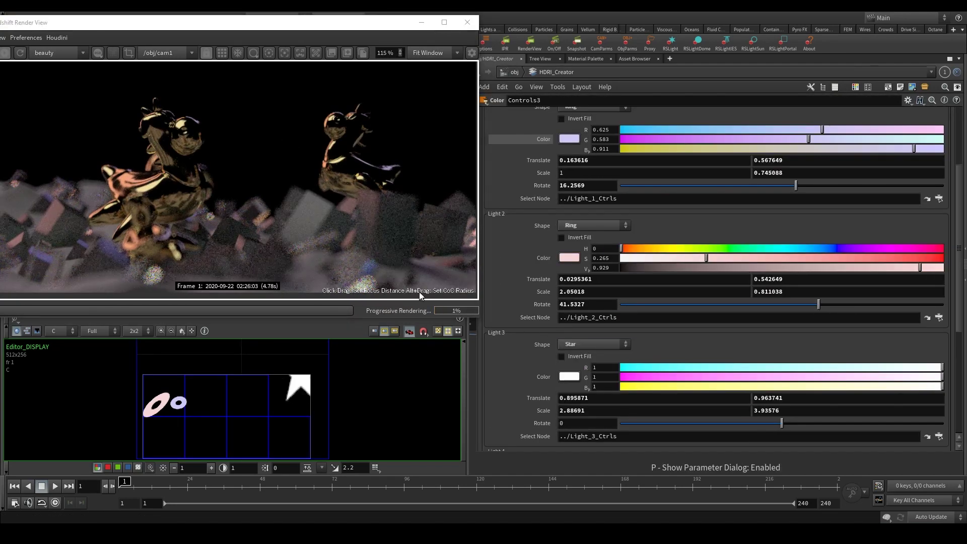
click(637, 367)
click(587, 387)
drag(661, 369, 645, 371)
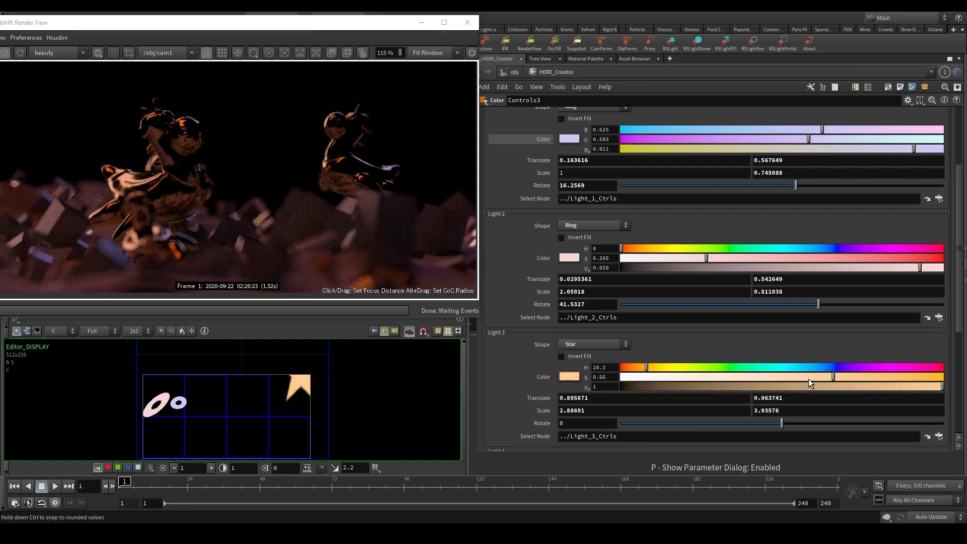
drag(809, 379, 745, 380)
Step: Turn on the Background Ramp and color its Color Two blue with temperature 0.984 and intensity 0.044
scroll(581, 289, up, 6)
click(509, 149)
click(565, 161)
click(560, 173)
click(590, 265)
drag(782, 246, 925, 245)
drag(941, 265, 643, 270)
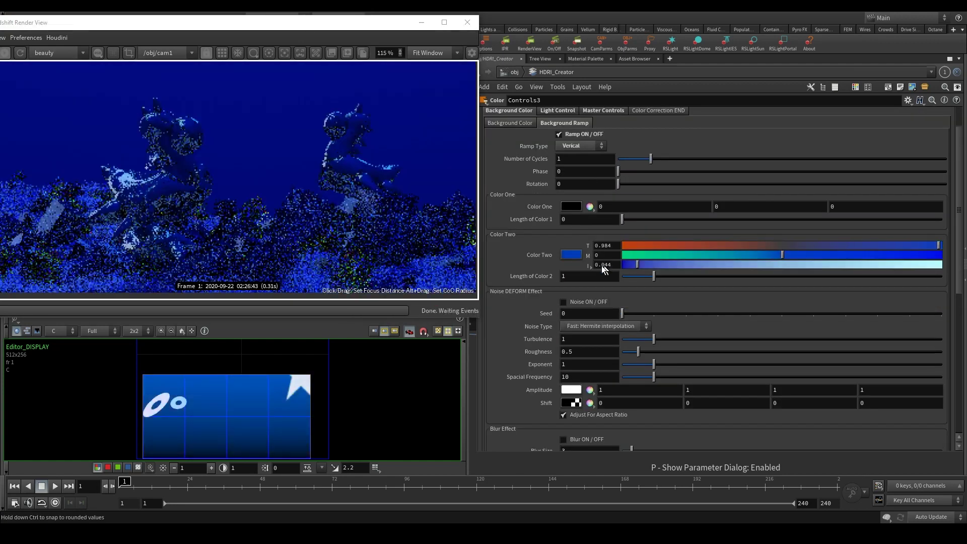
Step: Darken Color Two to a near-black purple of R 0.005, G 0 and B 0.004, and raise the ramp's Number of Cycles
click(571, 255)
drag(722, 271, 743, 271)
drag(807, 321, 717, 322)
drag(723, 271, 718, 259)
drag(719, 360, 714, 360)
click(897, 38)
click(603, 159)
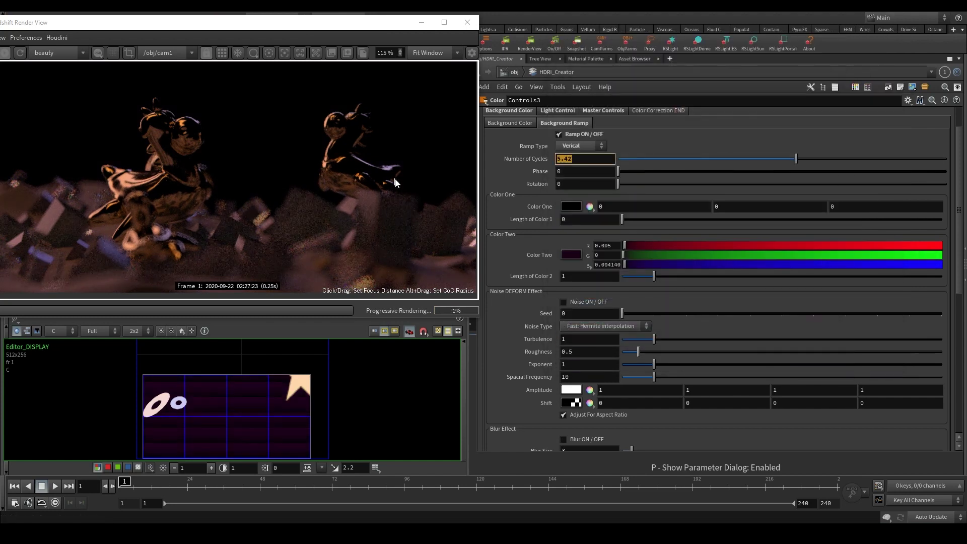
Step: Try Color Two at an intensity of 0.1, a value of 0.1 and an intensity of 0.01 in the Color Editor
click(571, 255)
double_click(699, 361)
text(.1)
key(Return)
double_click(699, 322)
text(.1)
double_click(700, 360)
text(.01)
Step: Shift Color Two's hue and adjust its brightness, trying values of 0.1 and 0.01 and settling on 0.05
drag(719, 300, 749, 299)
drag(724, 322, 731, 309)
mouse_move(731, 271)
mouse_down()
mouse_move(719, 272)
mouse_move(743, 272)
mouse_move(743, 258)
mouse_up()
double_click(702, 322)
text(.1)
key(Return)
double_click(705, 323)
text(.05)
key(Return)
text(.01)
key(Return)
text(.05)
click(897, 39)
Step: Choose a different resolution for the HDRI and return to the Background Ramp settings
scroll(705, 201, up, 3)
click(579, 124)
click(577, 146)
scroll(159, 406, down, 5)
scroll(562, 300, down, 2)
Step: Turn on the ramp's noise deform, raise Number of Cycles to 9.22 and set the Ramp Type to Radial
click(564, 302)
drag(730, 164, 920, 165)
click(580, 146)
click(567, 177)
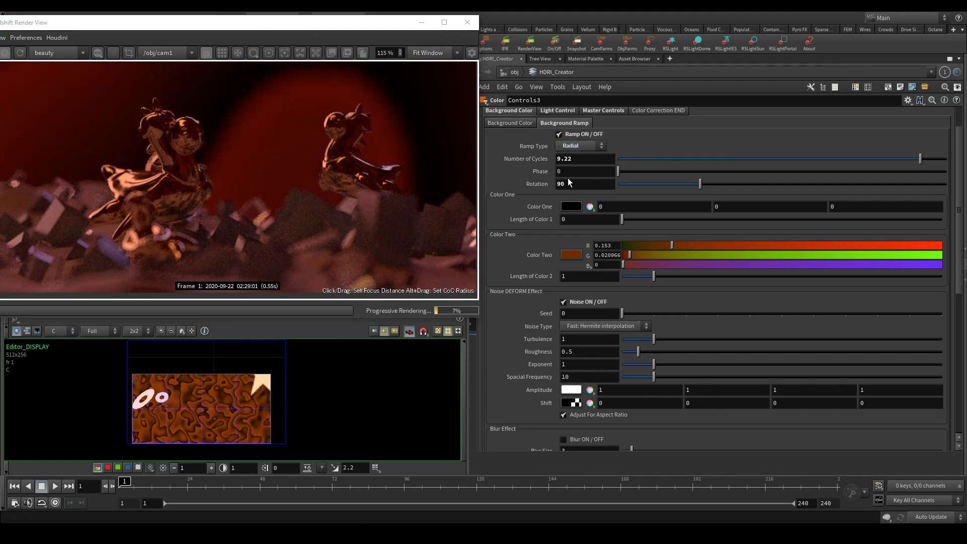
Step: Turn off the ramp's noise deform and set Number of Cycles to 500 after trying 50
double_click(574, 159)
text(50)
scroll(198, 408, up, 5)
click(567, 289)
text(500)
Step: Set the ramp's Length of Color 2 to 9.42, Length of Color 1 to 0.79 and Phase to 1.06
scroll(254, 409, down, 2)
drag(654, 263, 923, 263)
drag(622, 206, 647, 208)
drag(619, 158, 653, 157)
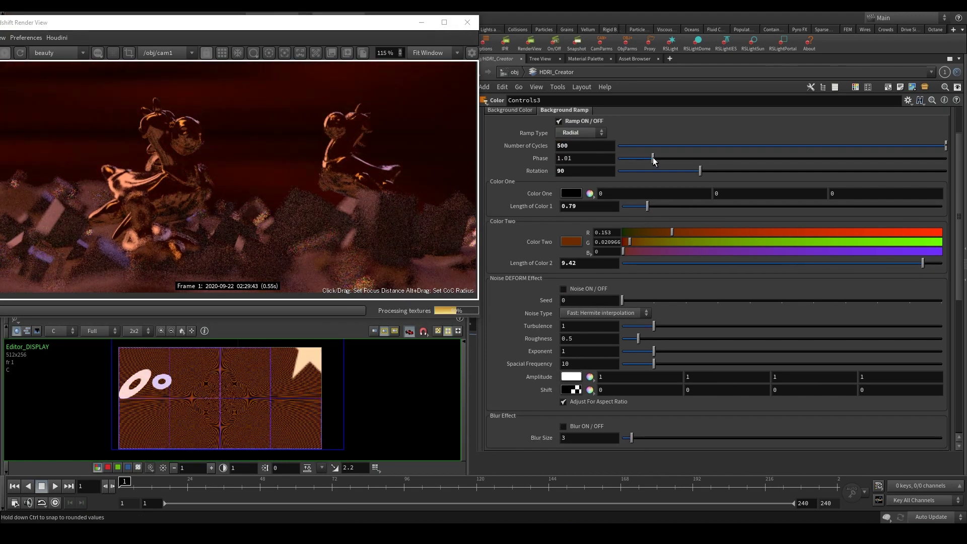
Step: Set the ramp's Number of Cycles to 100 and change the Ramp Type to Vertical
double_click(569, 145)
text(10)
key(Return)
scroll(282, 217, down, 3)
click(580, 133)
click(572, 153)
text(0)
key(Return)
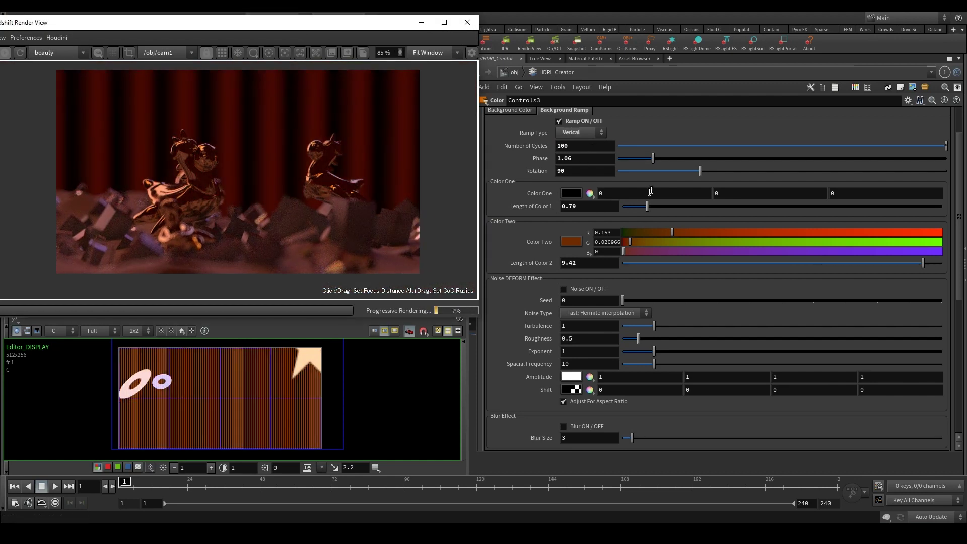
Step: Link the noise Amplitude components to the first one by relative reference, and set Spacial Frequency to 30
scroll(624, 337, down, 3)
right_click(657, 310)
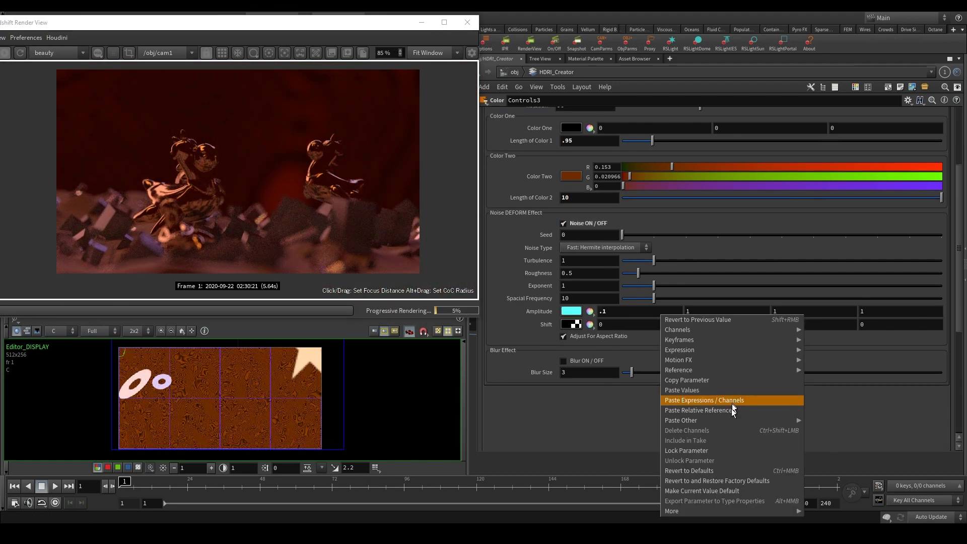
click(731, 406)
click(590, 299)
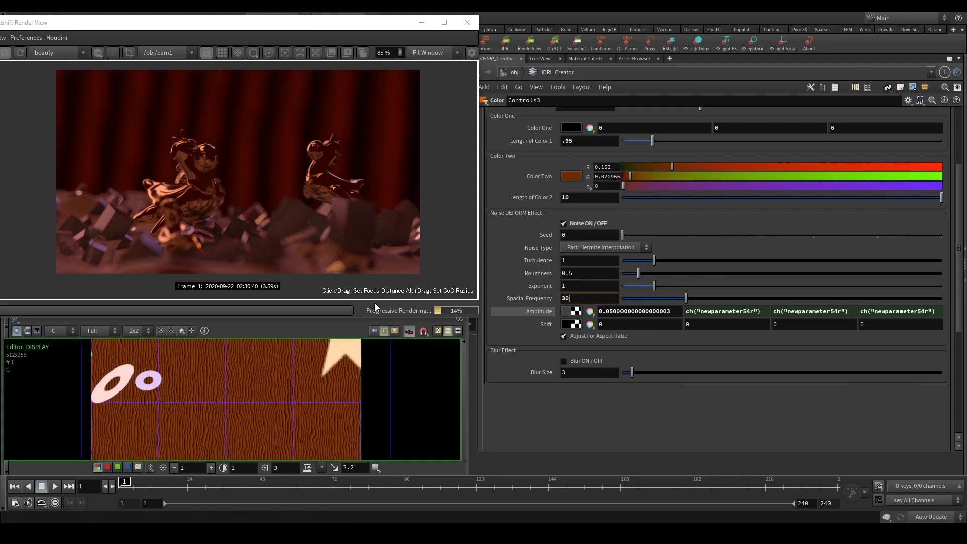
Step: Set the HDRI resolution to 1,024 x 512
scroll(579, 202, up, 3)
click(575, 146)
click(567, 167)
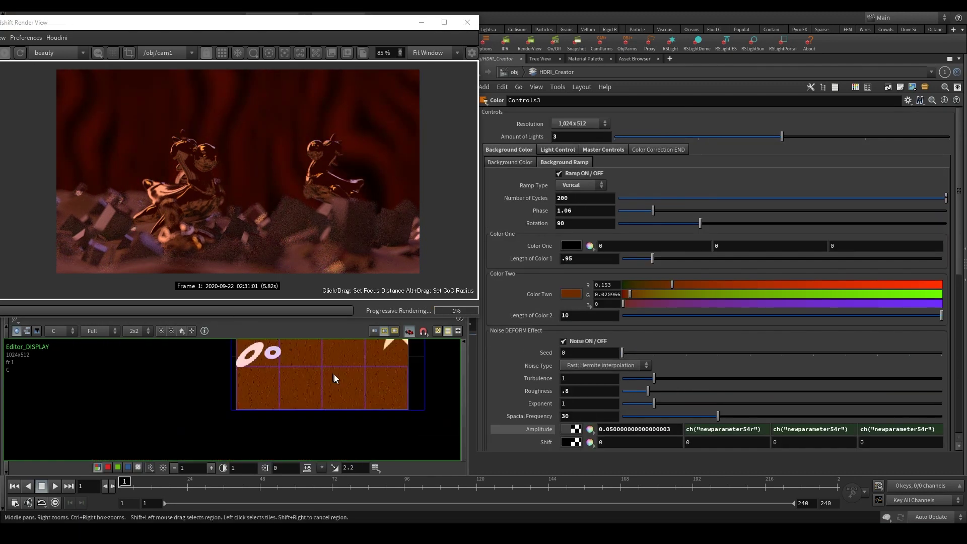
scroll(609, 385, down, 4)
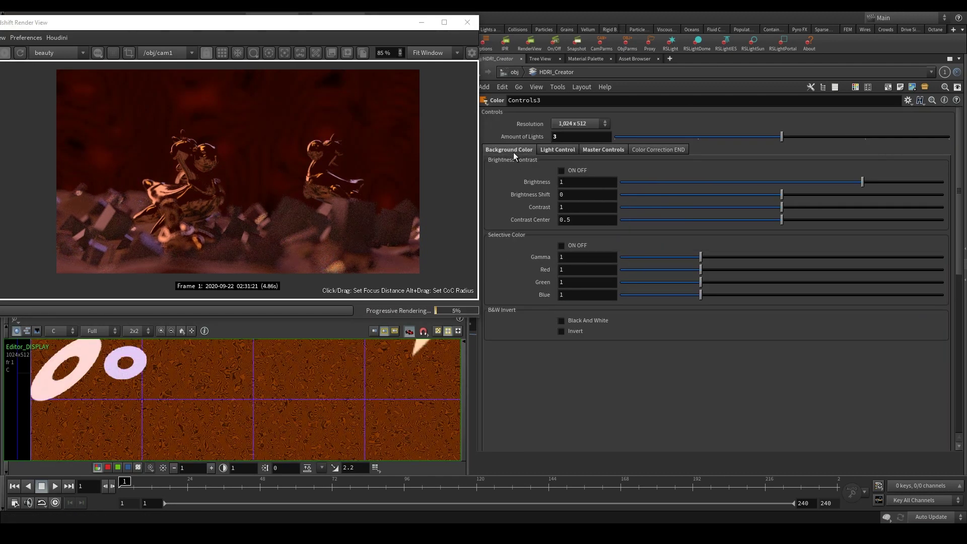
Step: Darken Color Two by lowering its intensity, refresh the Redshift preview and toggle the ramp's noise deform
click(626, 296)
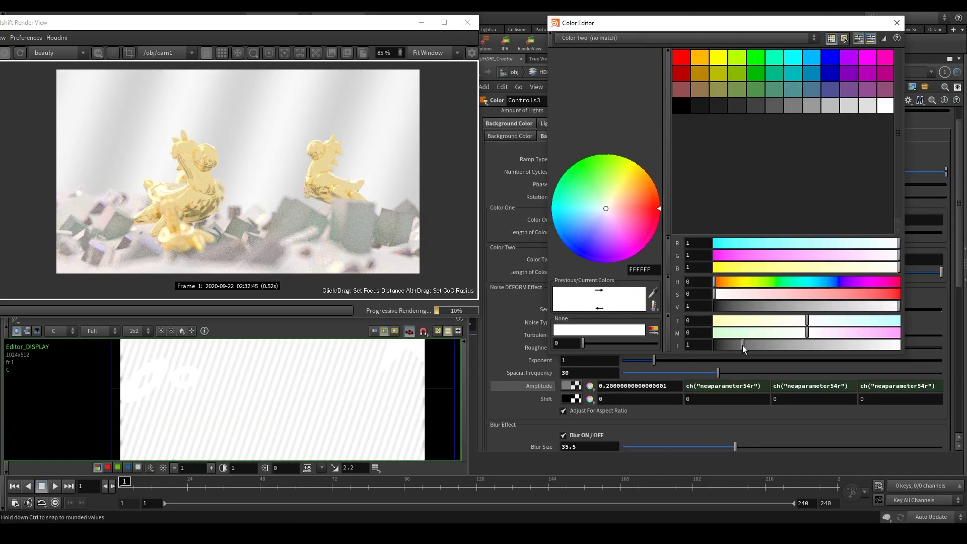
drag(743, 345, 712, 346)
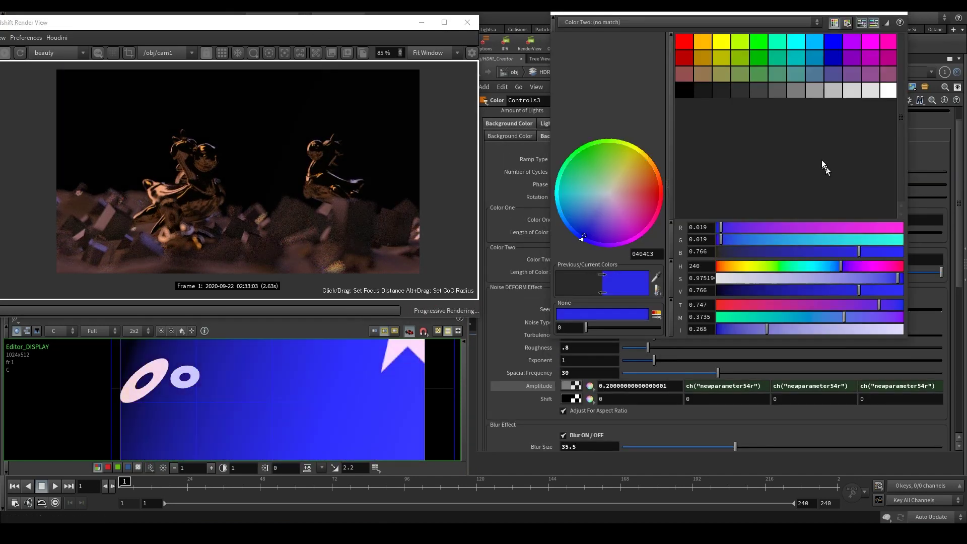
click(21, 54)
click(564, 297)
scroll(605, 312, down, 1)
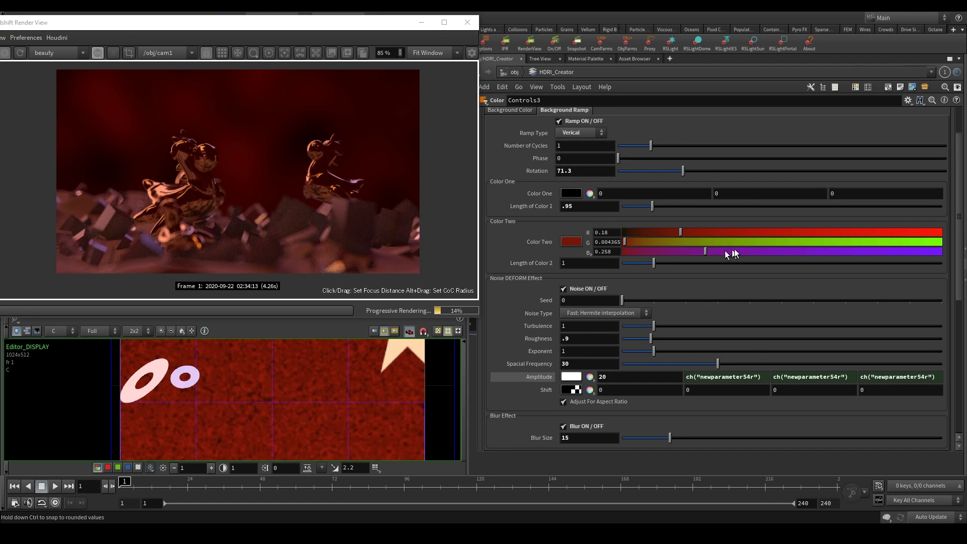
Step: Recolor Color Two from RGB green to an orange-brown on HSV sliders, with hue 13.1 and value 0.249
drag(730, 252, 635, 231)
drag(635, 231, 708, 232)
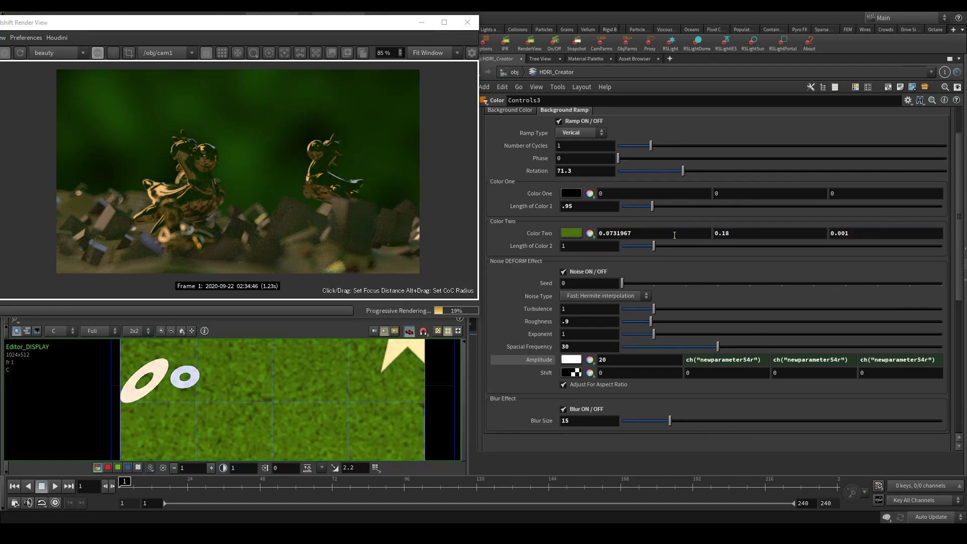
click(590, 232)
click(629, 251)
click(636, 231)
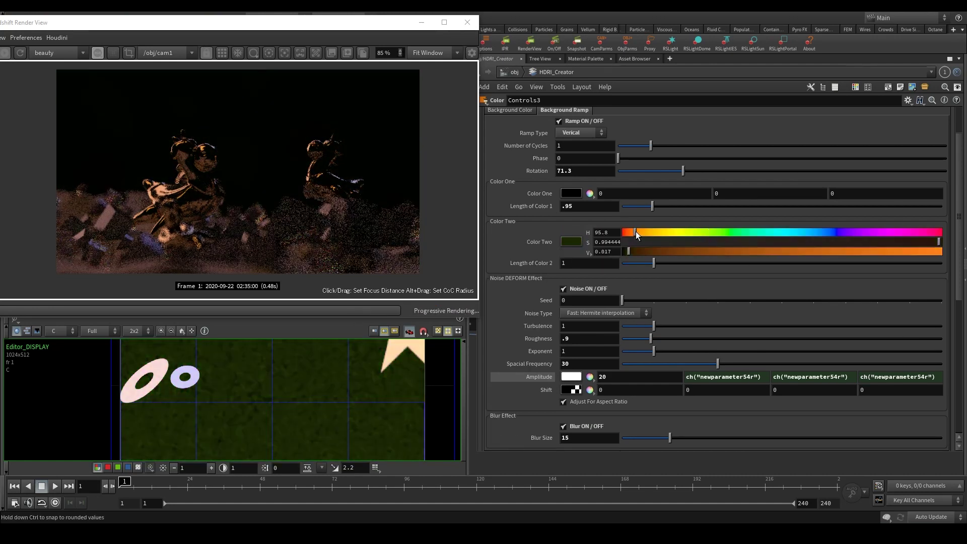
drag(636, 251, 666, 251)
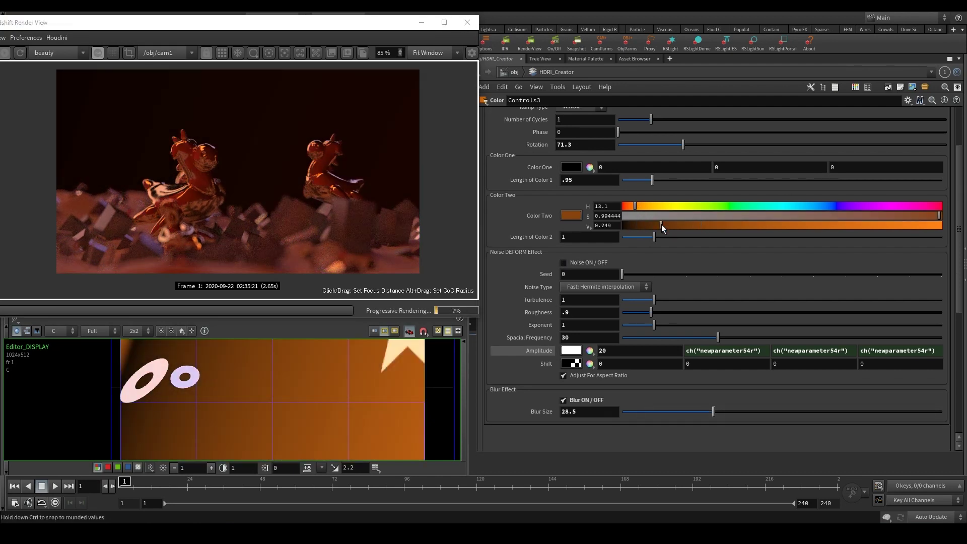
Step: Set the background ramp's Number of Cycles to 10
click(588, 172)
text(0)
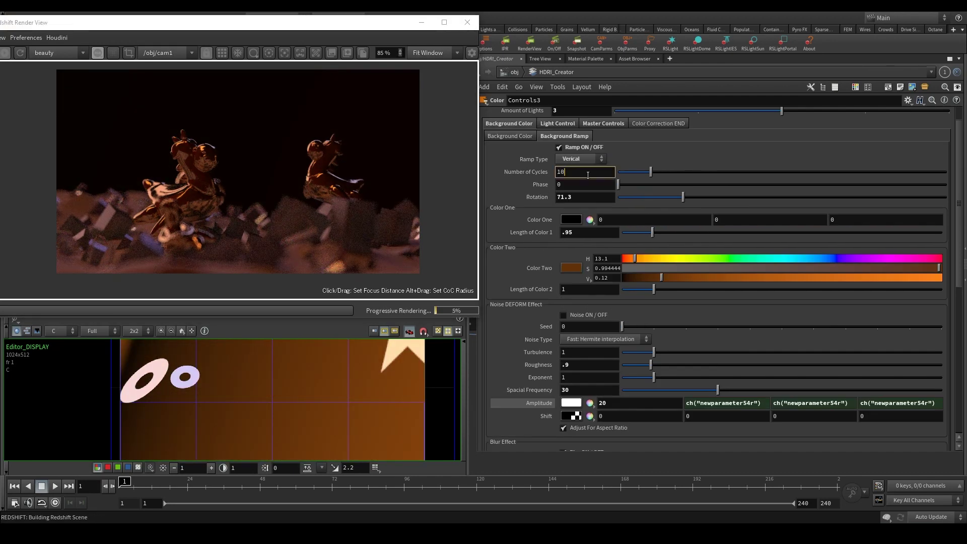
key(Return)
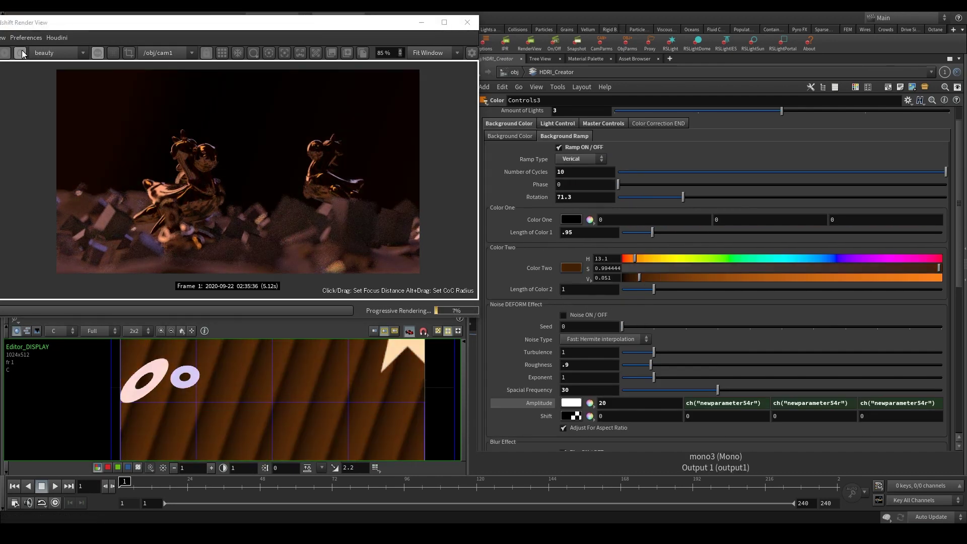
Step: Shift the hue of the ramp's Color Two to 42.8 and bring the whole Redshift render window into view
drag(635, 258, 658, 262)
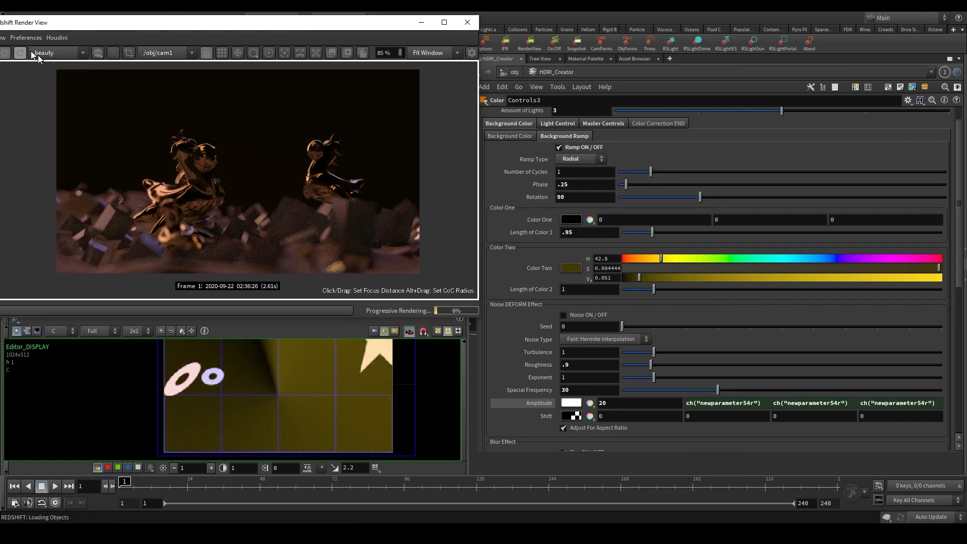
drag(56, 22, 85, 33)
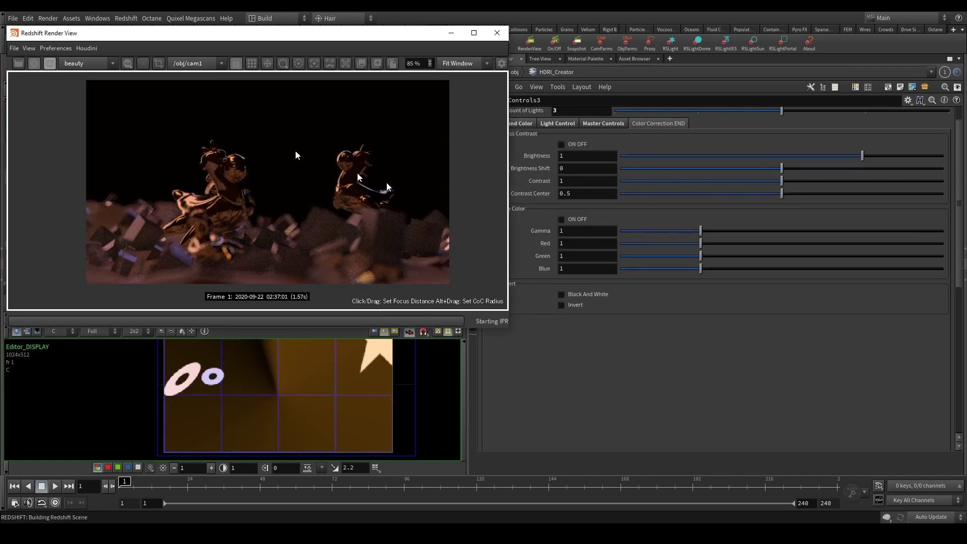
Step: In the final color correction, set Contrast to 0.945 and lower Contrast Center to 0.289
double_click(600, 182)
drag(766, 183, 862, 192)
text(1)
double_click(594, 194)
text(.5)
key(Return)
drag(781, 181, 751, 181)
drag(781, 193, 627, 194)
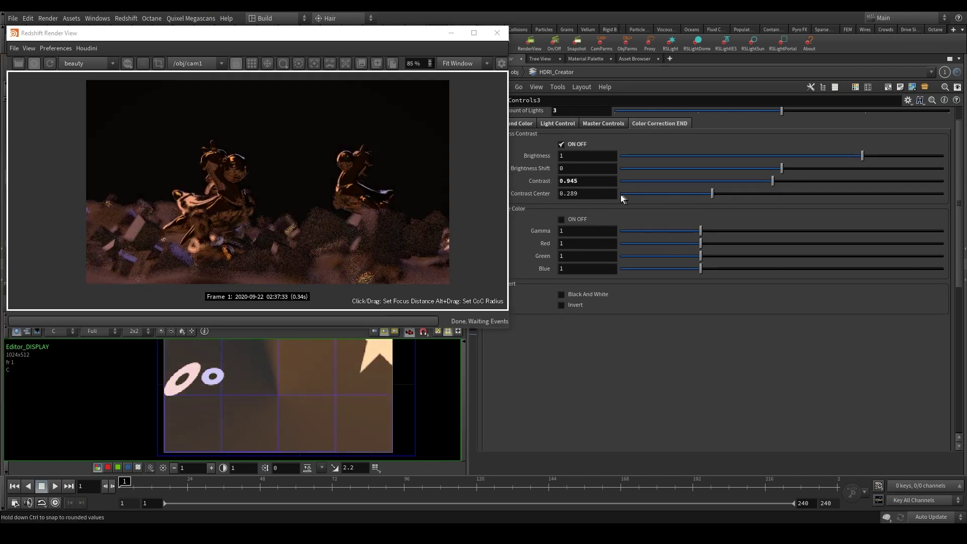
Step: Raise the final correction's Brightness, fine-tune its Contrast and Contrast Center, and refresh the Redshift preview
drag(863, 156, 899, 156)
drag(751, 181, 775, 181)
drag(626, 193, 620, 194)
click(49, 64)
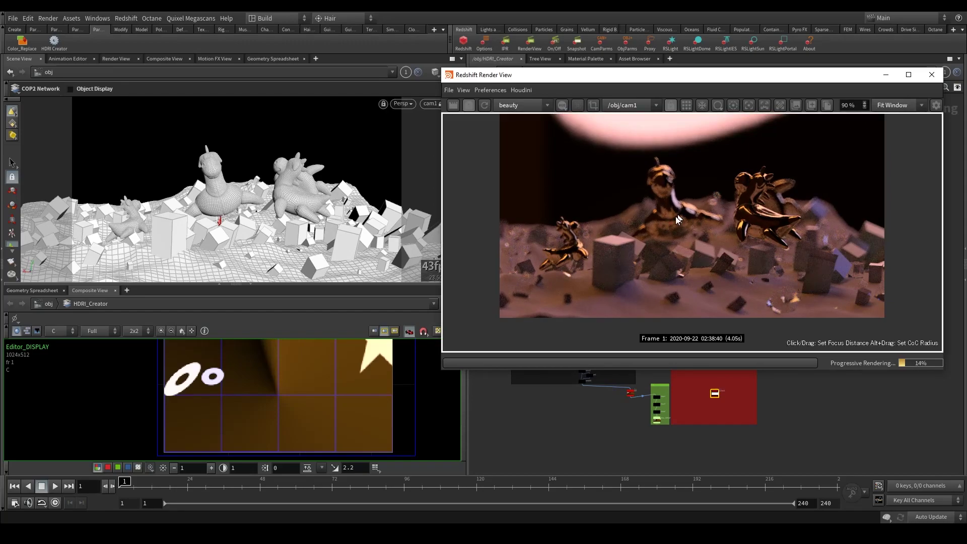
Step: Return to the object level and show the parameters of rslightdome1
drag(901, 69, 901, 53)
click(909, 59)
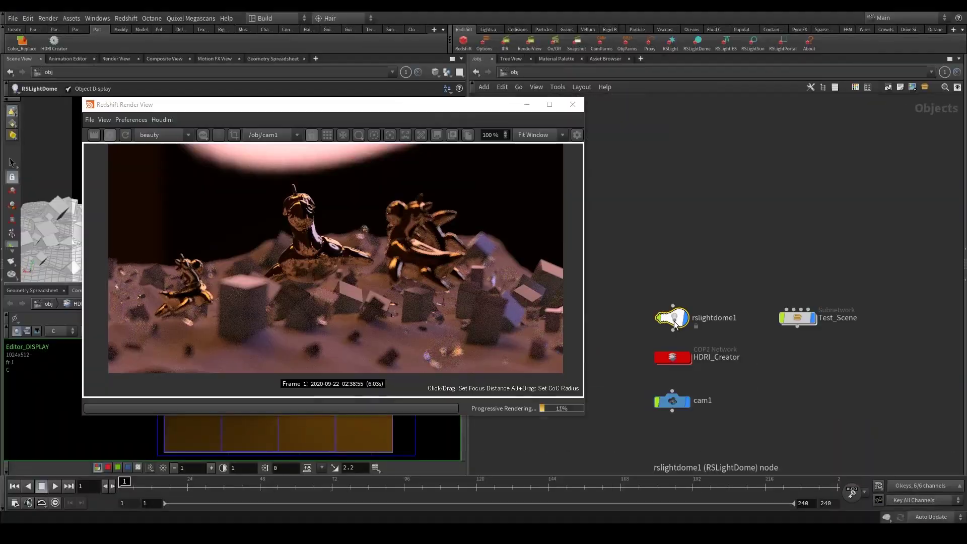
key(p)
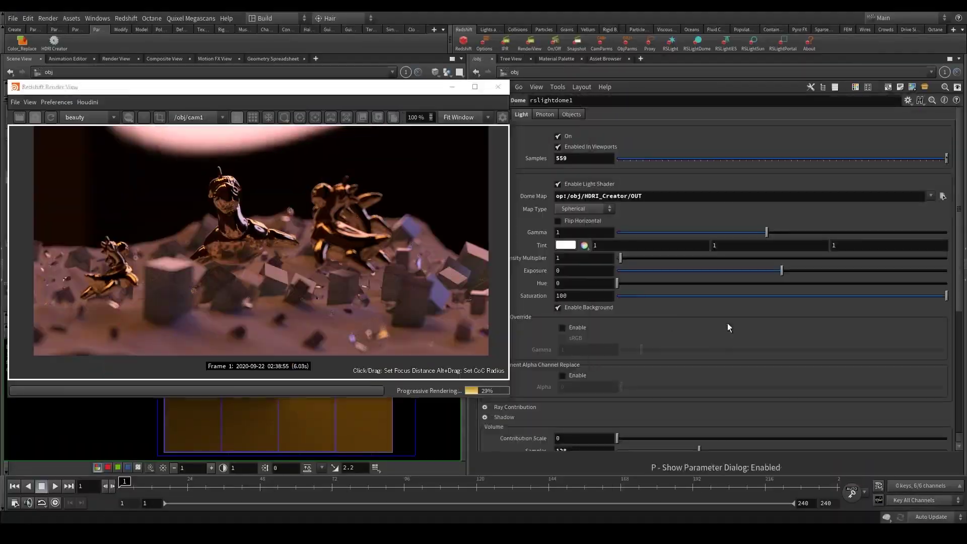
Step: Adjust the depth of field of cam1 while checking the Redshift preview
drag(685, 208, 713, 206)
middle_drag(597, 193, 698, 197)
middle_drag(584, 193, 567, 174)
drag(622, 218, 698, 218)
mouse_move(713, 205)
mouse_down()
mouse_move(669, 202)
mouse_move(628, 215)
mouse_move(703, 207)
mouse_up()
click(259, 146)
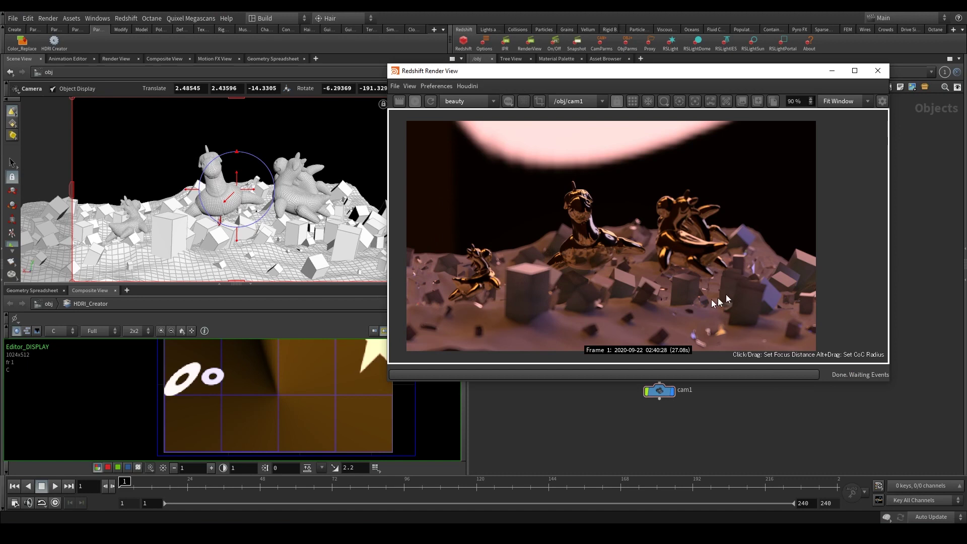
Step: Fit the entire HDRI image into the composite view and close the Redshift render window
scroll(587, 250, down, 1)
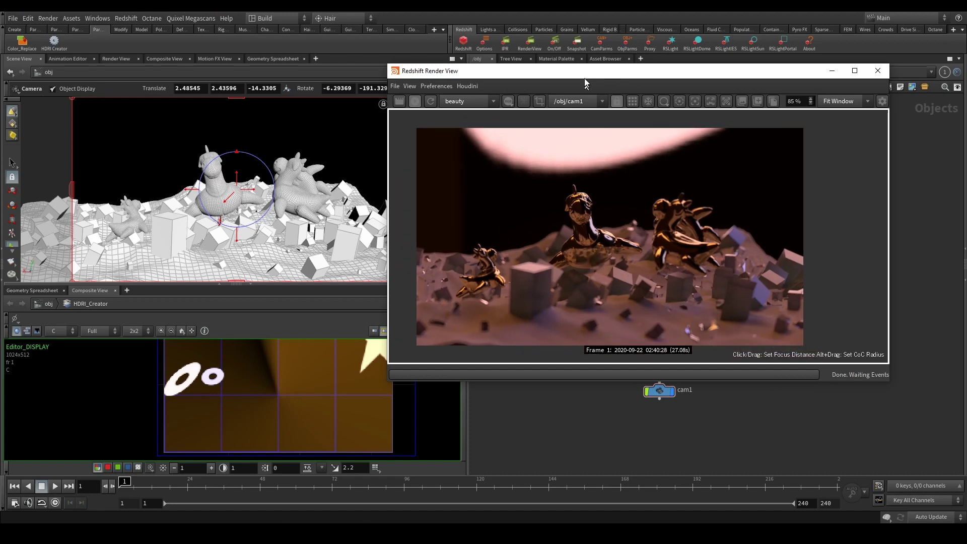
scroll(304, 392, down, 2)
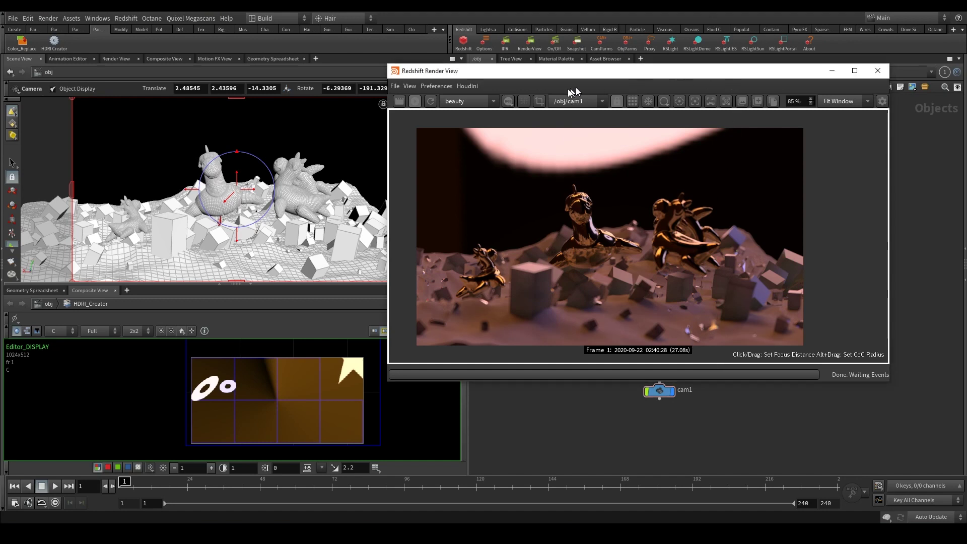
click(877, 71)
Step: Save the HDRI_Creator network as a new tool on the shelf
drag(613, 262, 670, 366)
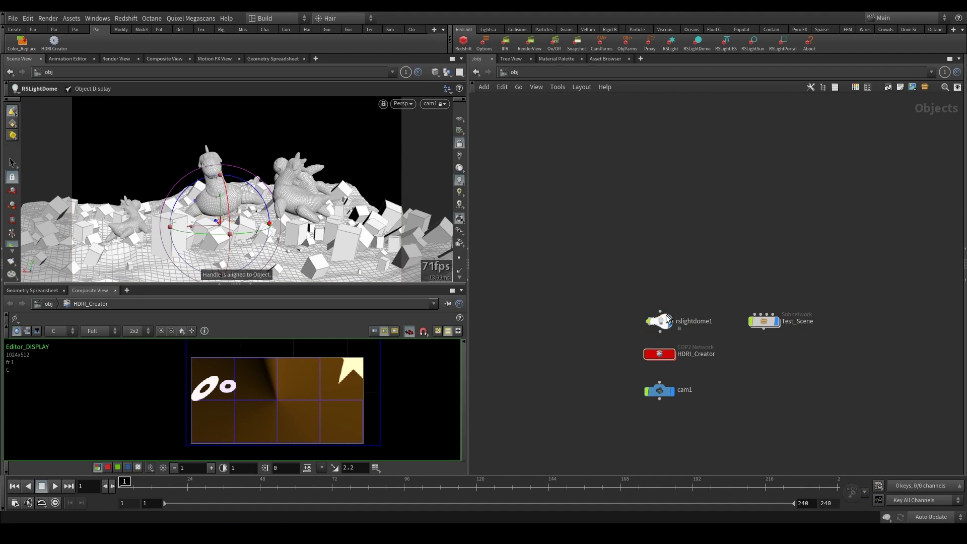
click(663, 357)
drag(663, 359, 91, 41)
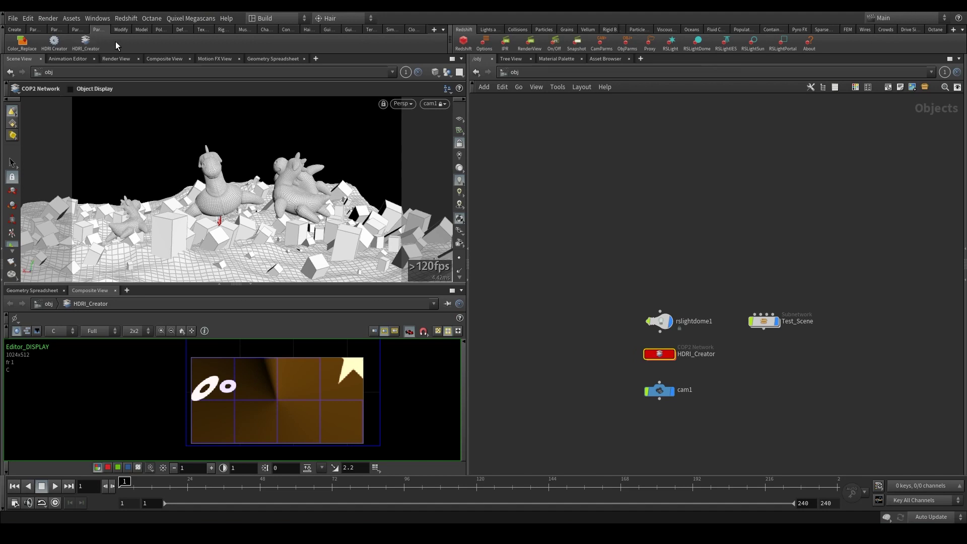
Step: Check the edit and removal options of the new HDRI_Creator shelf tool
right_click(87, 43)
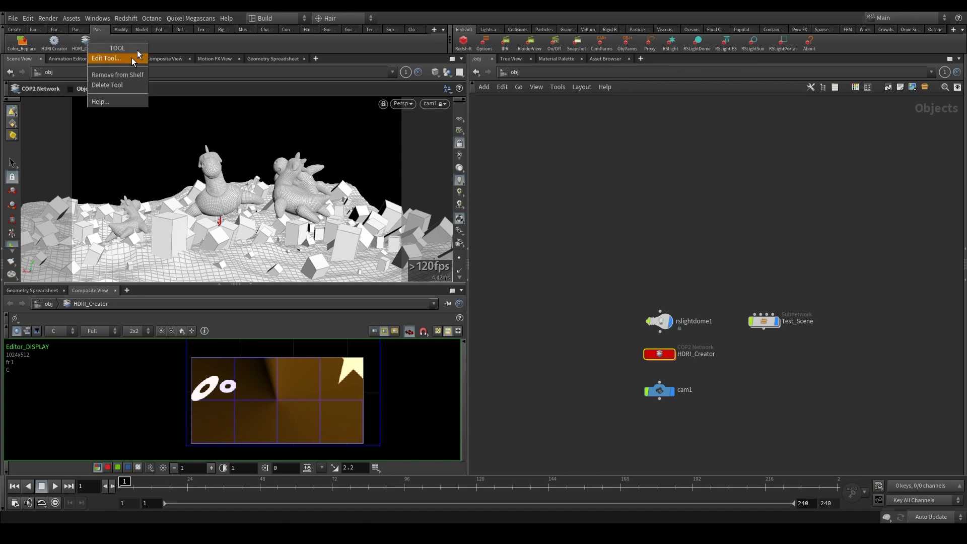
click(117, 85)
click(132, 118)
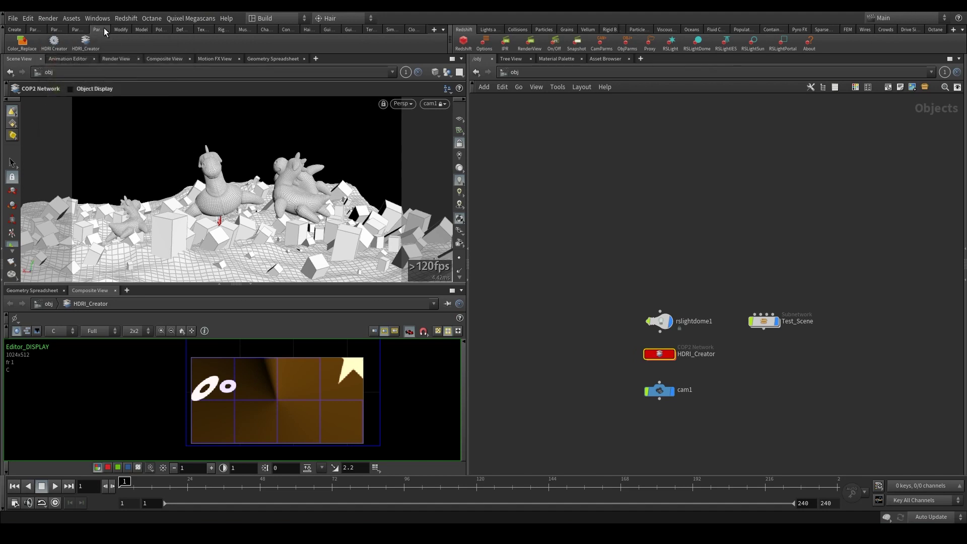